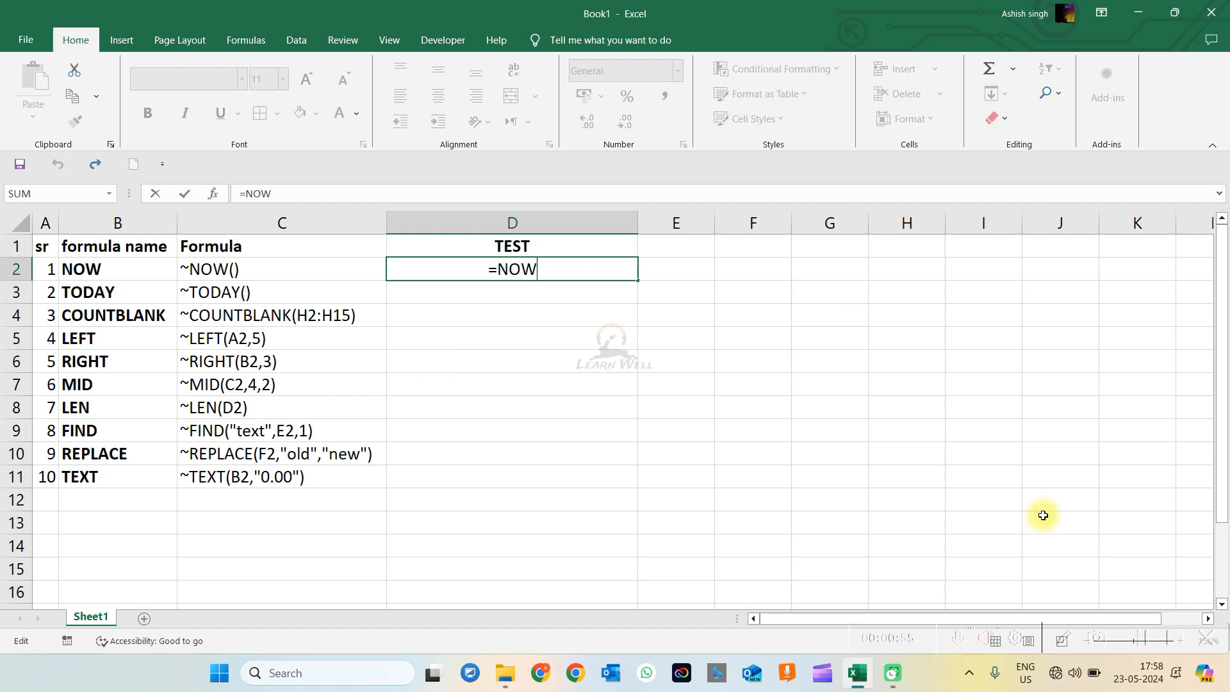
# Step: Complete the formula =NOW() in D2 and enter =TODAY() in D3
pyautogui.write('()')
pyautogui.press('Return')
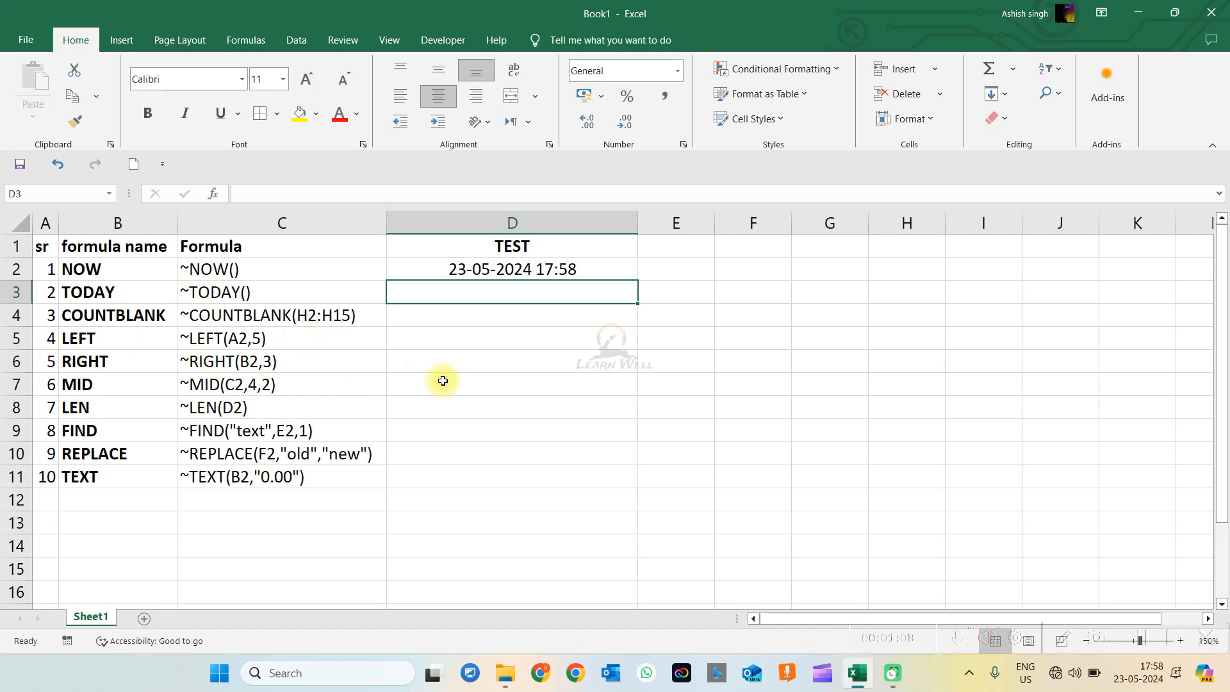
pyautogui.write('=')
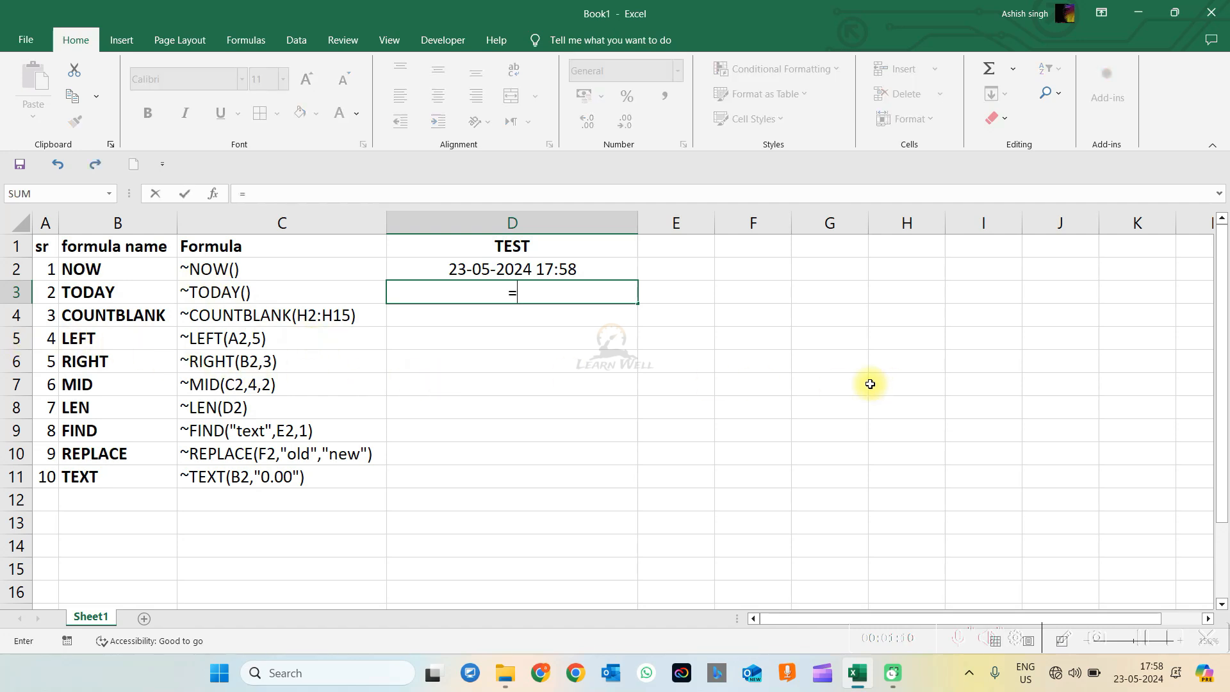
pyautogui.write('TO')
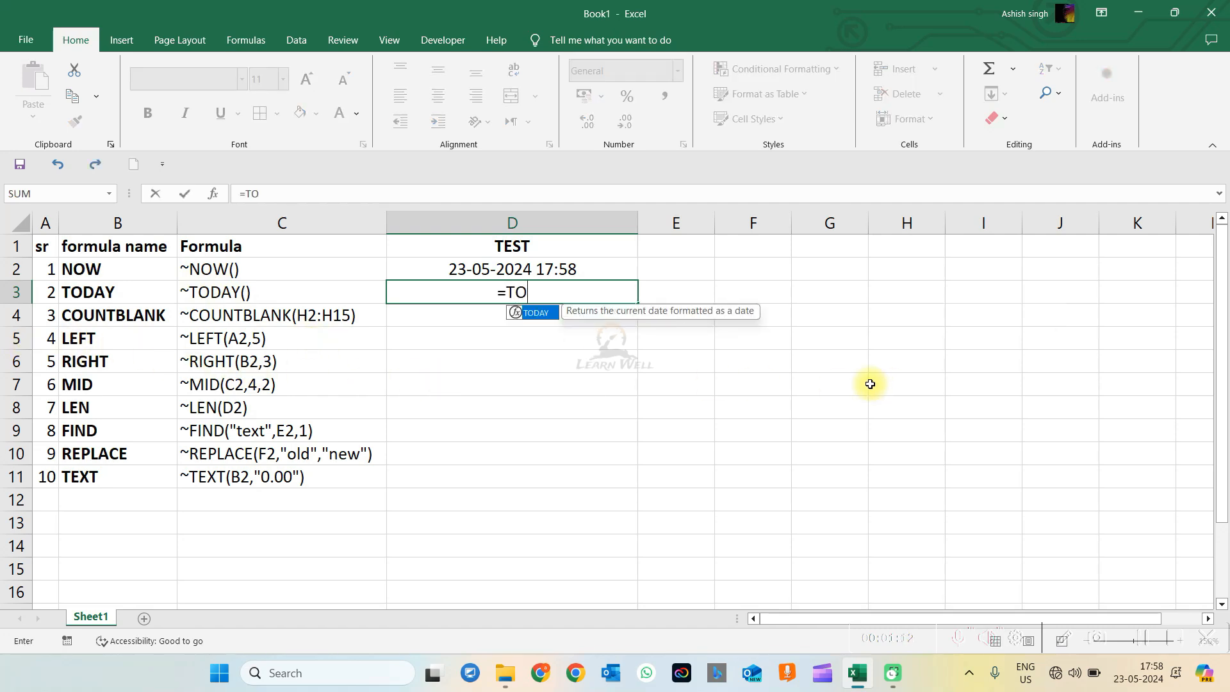
pyautogui.press('Tab')
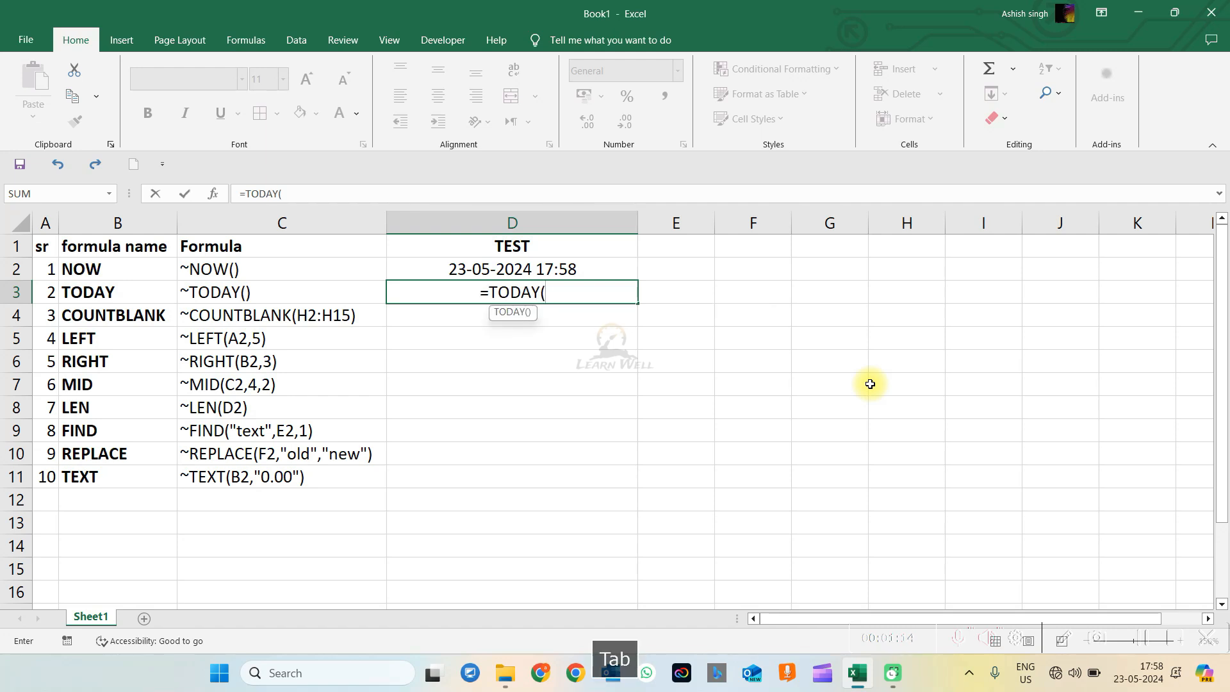
pyautogui.write(')')
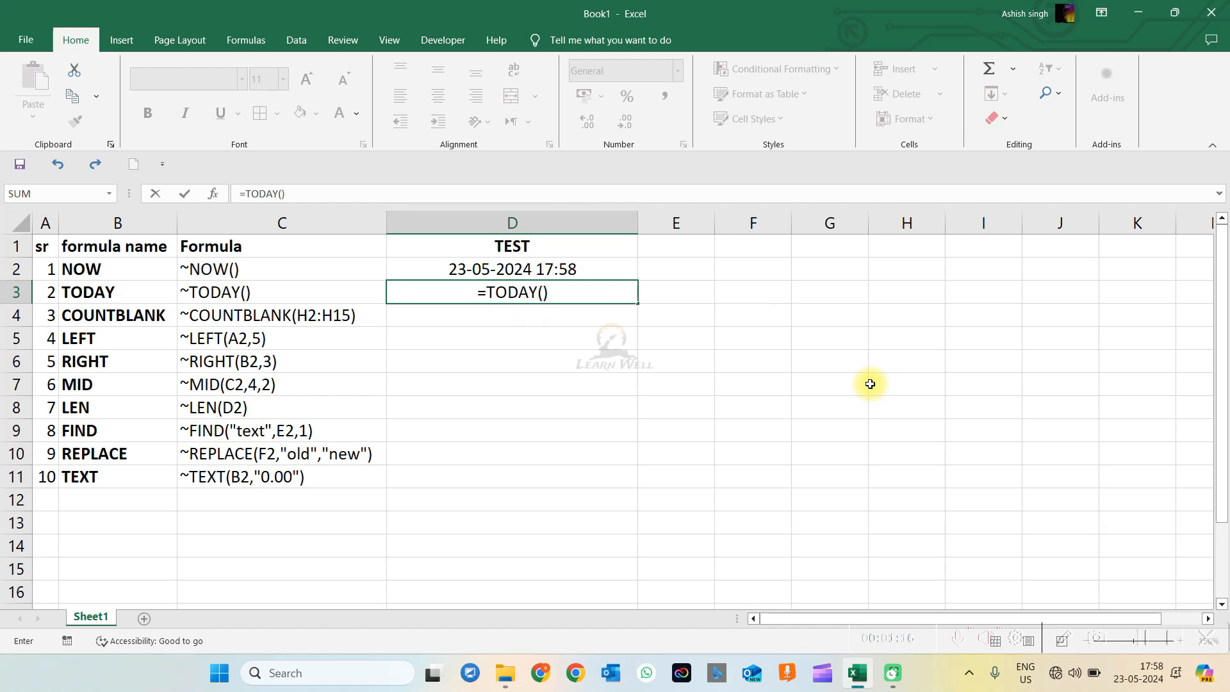
pyautogui.press('Return')
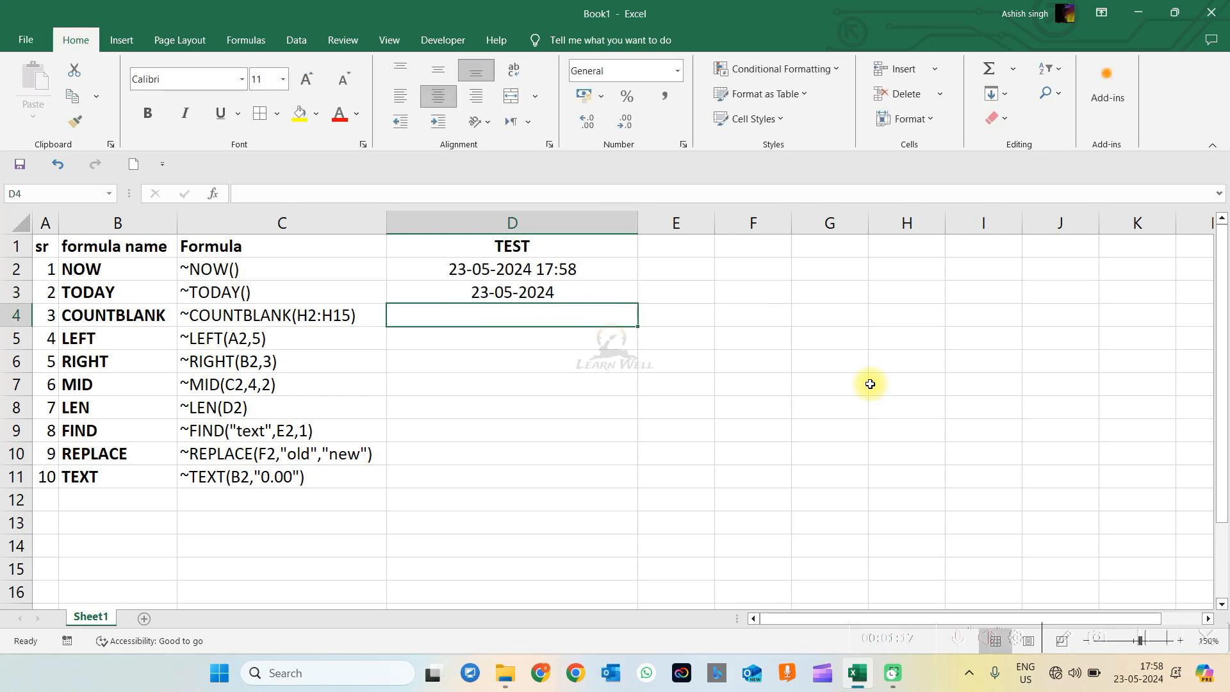
pyautogui.click(575, 295)
pyautogui.click(587, 315)
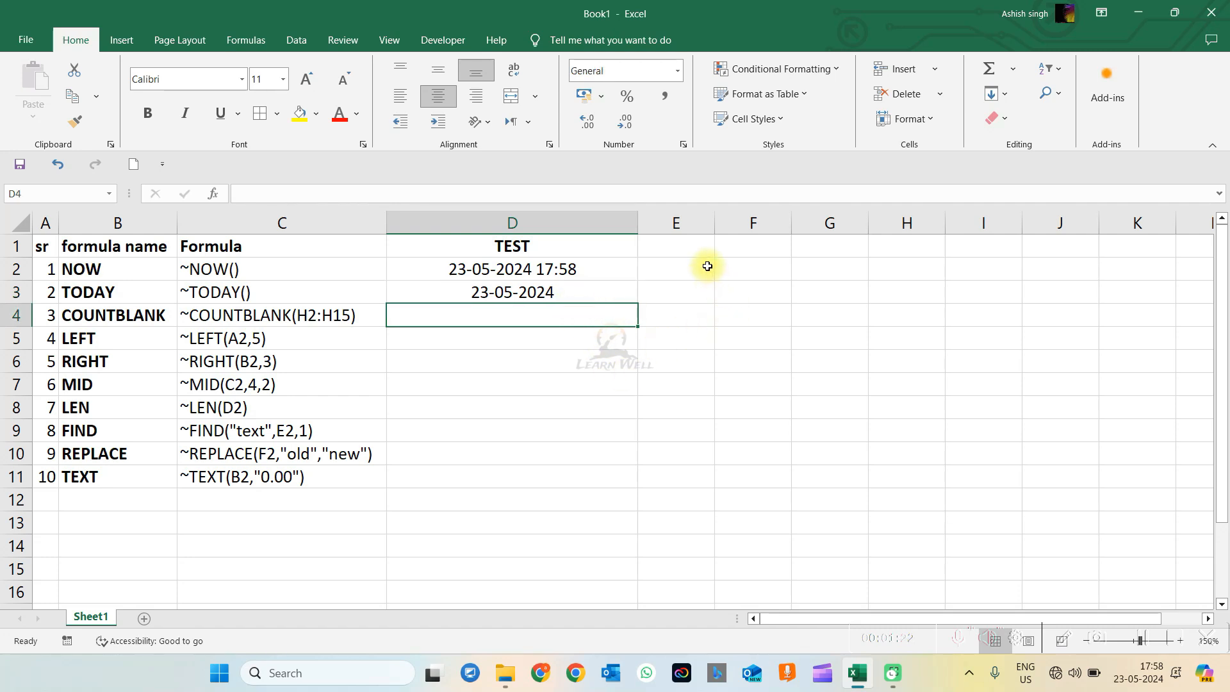
pyautogui.moveTo(697, 247); pyautogui.dragTo(977, 494)
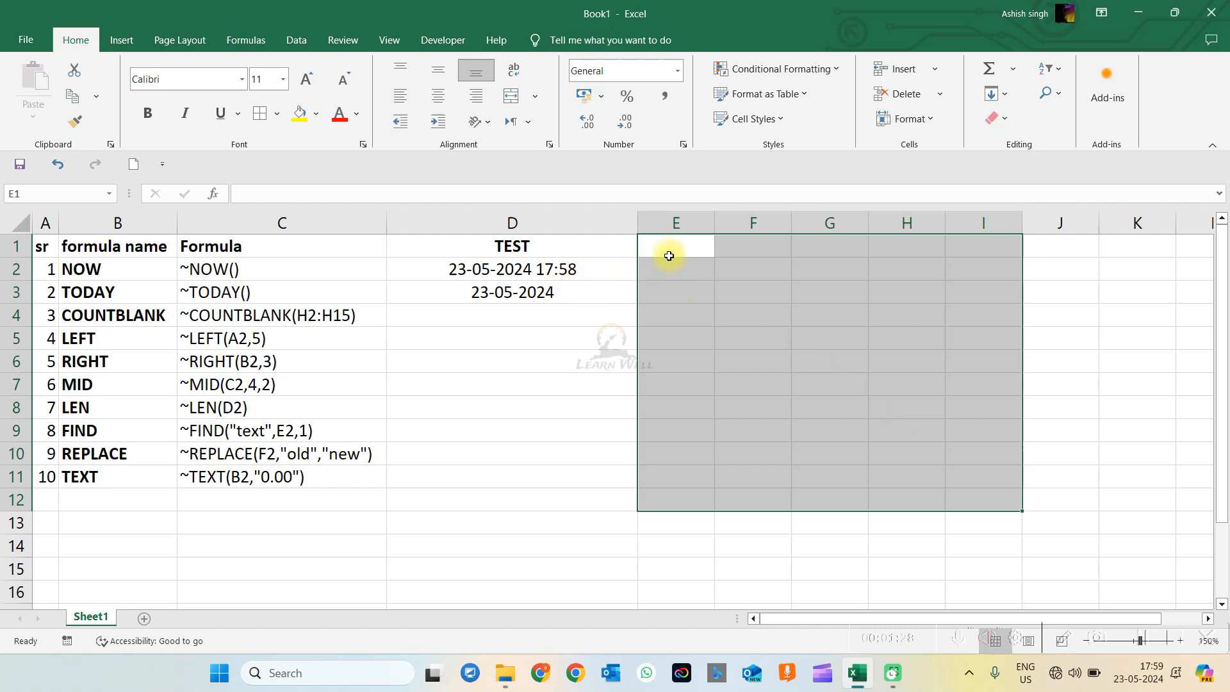
pyautogui.click(680, 248)
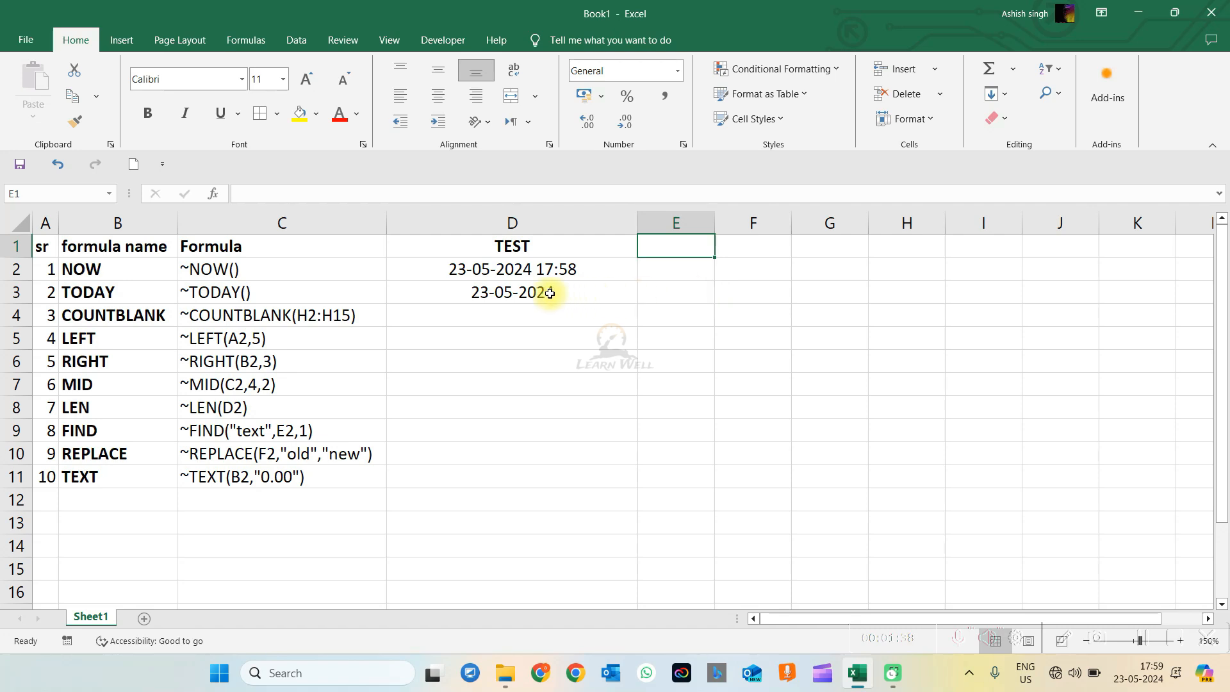
pyautogui.click(493, 314)
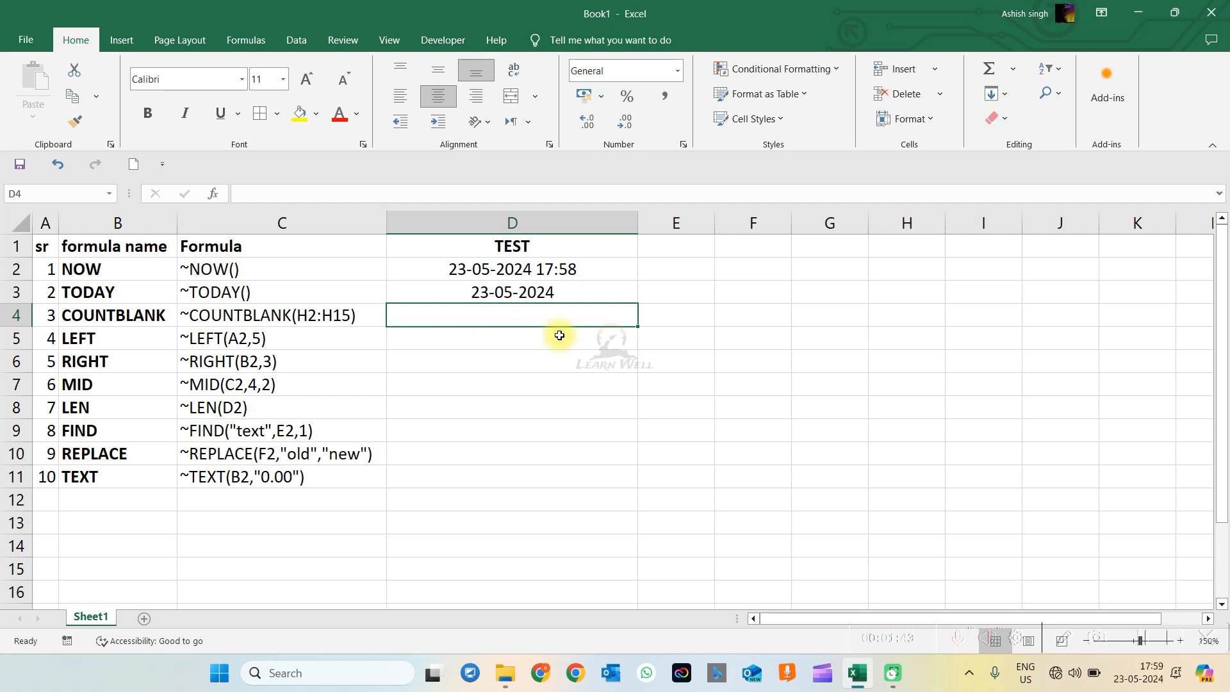
# Step: Fill the sample row with 4 in E4, 2 in G4, 4 in H4 and I4, and 1 in K4, leaving F4 and J4 blank
pyautogui.click(691, 319)
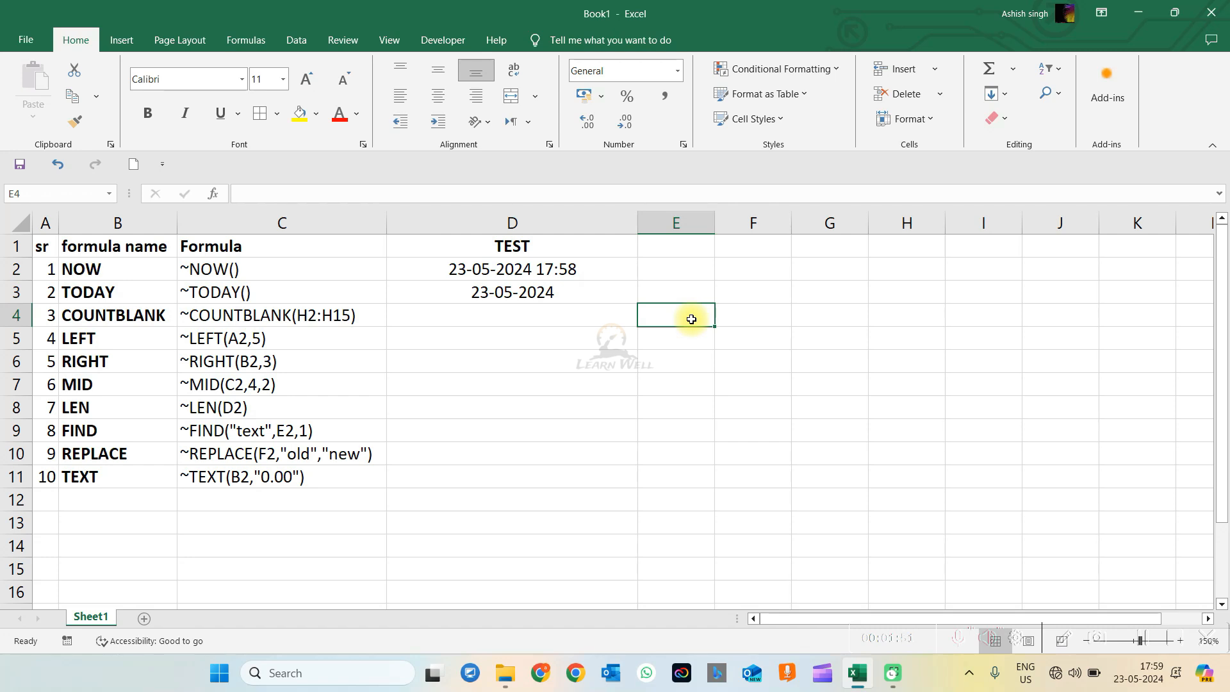
pyautogui.write('4')
pyautogui.press('Tab')
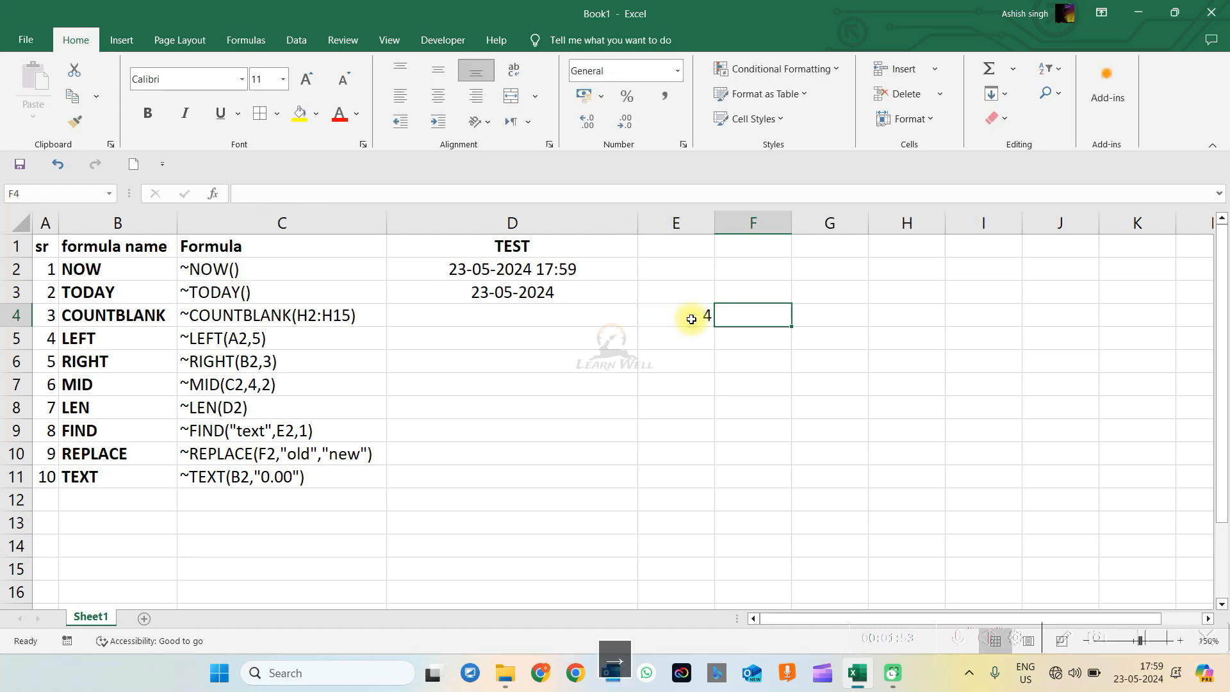
pyautogui.press('Tab')
pyautogui.write('2')
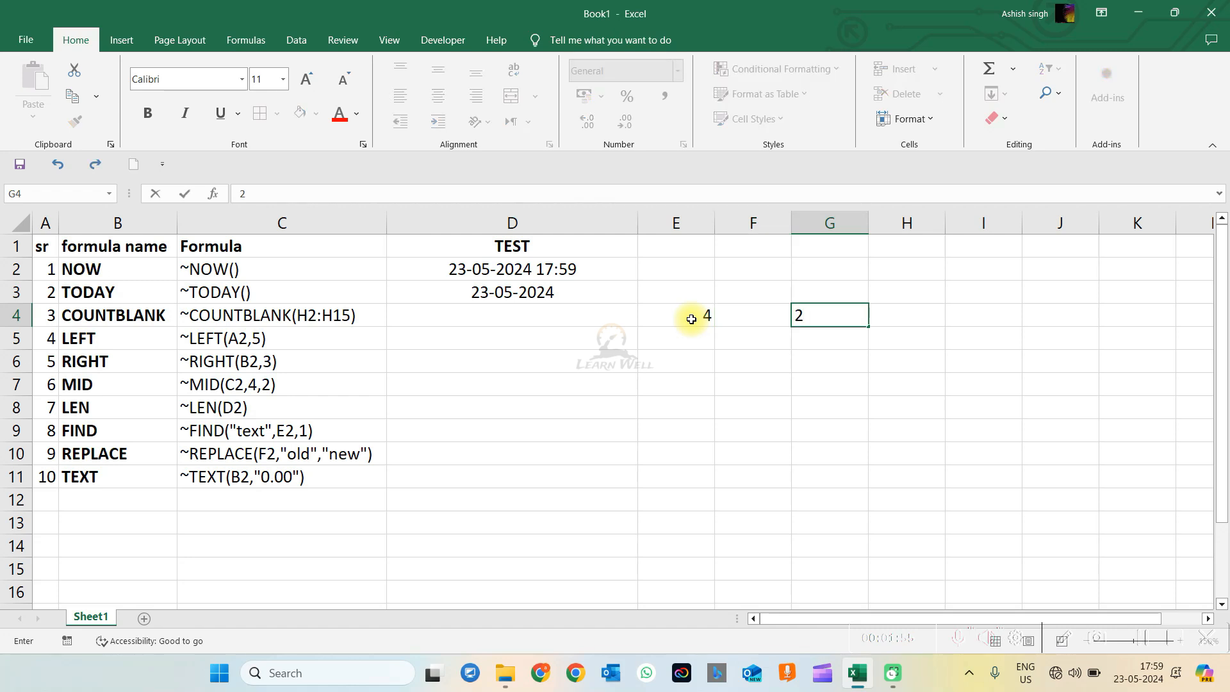
pyautogui.press('Tab')
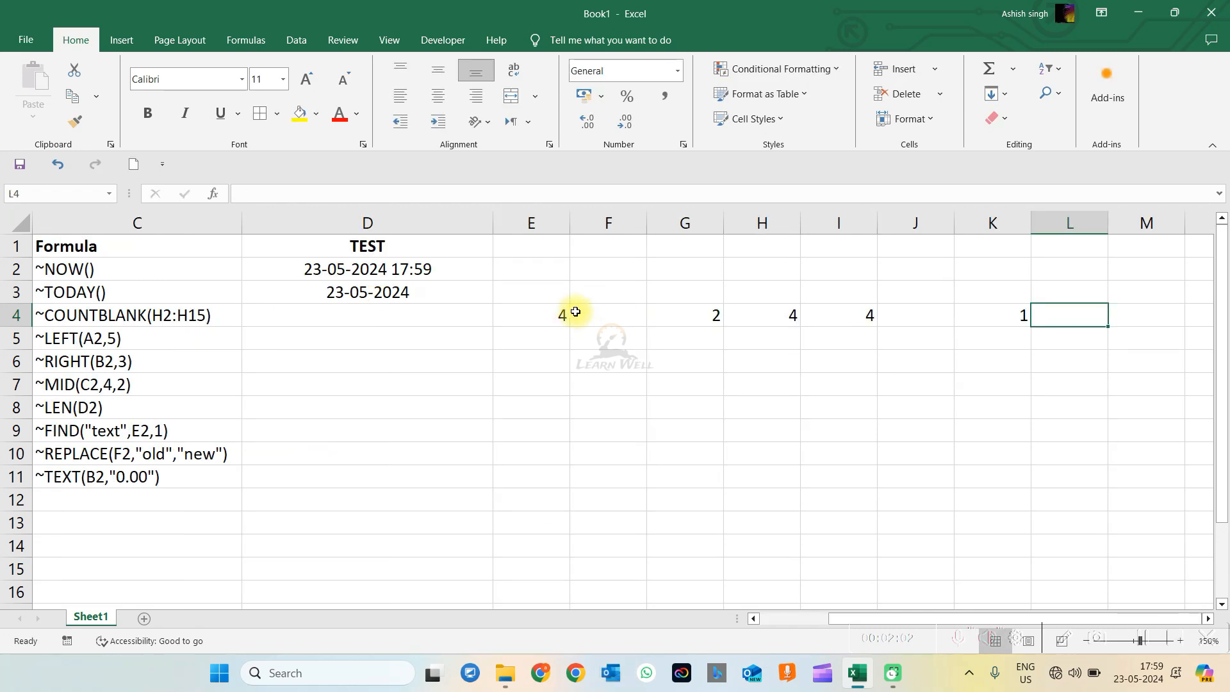
pyautogui.moveTo(546, 313); pyautogui.dragTo(705, 317)
pyautogui.moveTo(924, 325); pyautogui.dragTo(1010, 318)
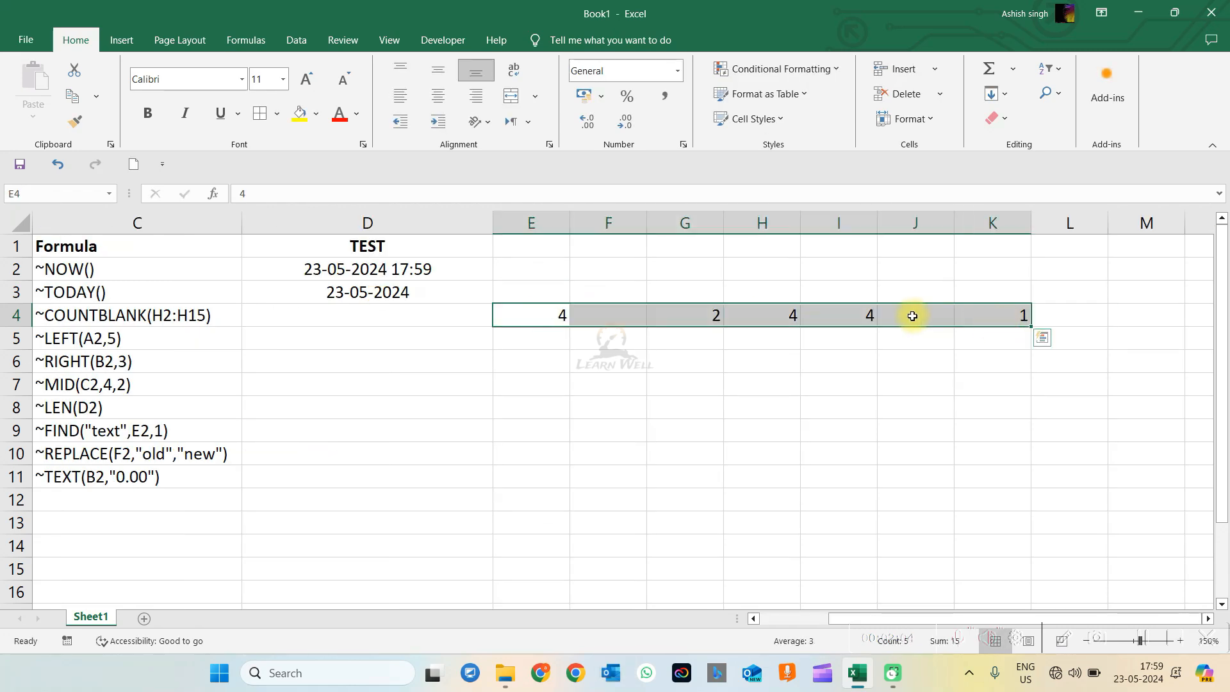
pyautogui.click(604, 318)
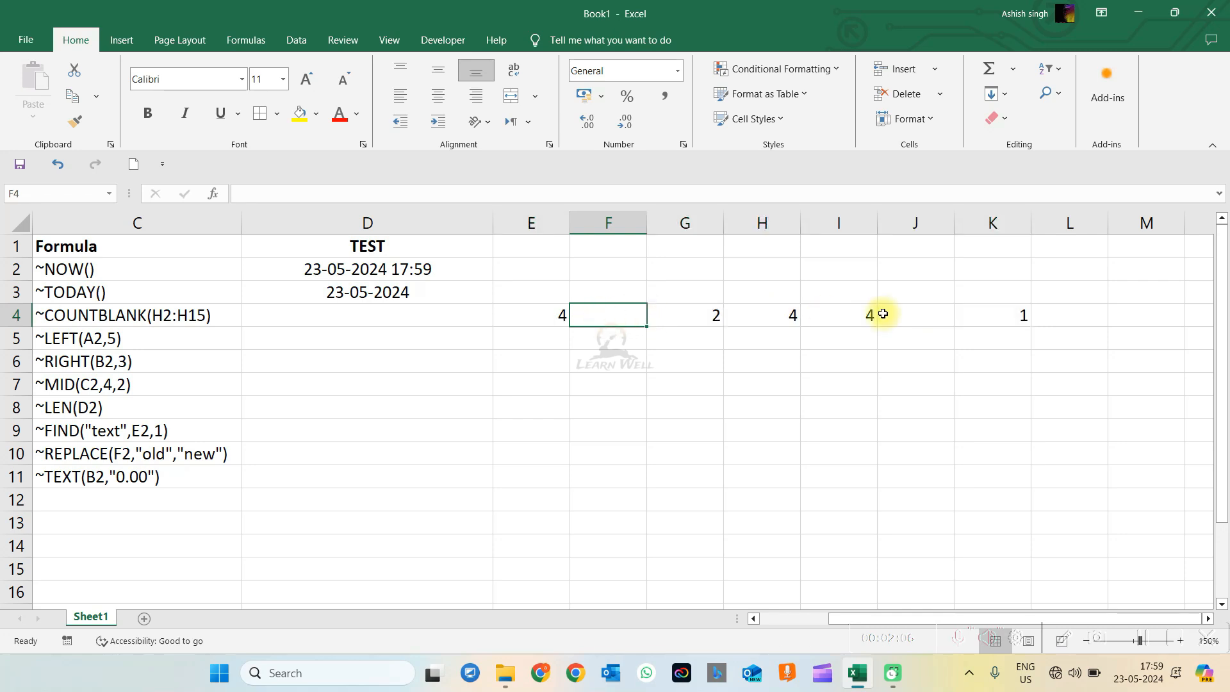
pyautogui.click(903, 316)
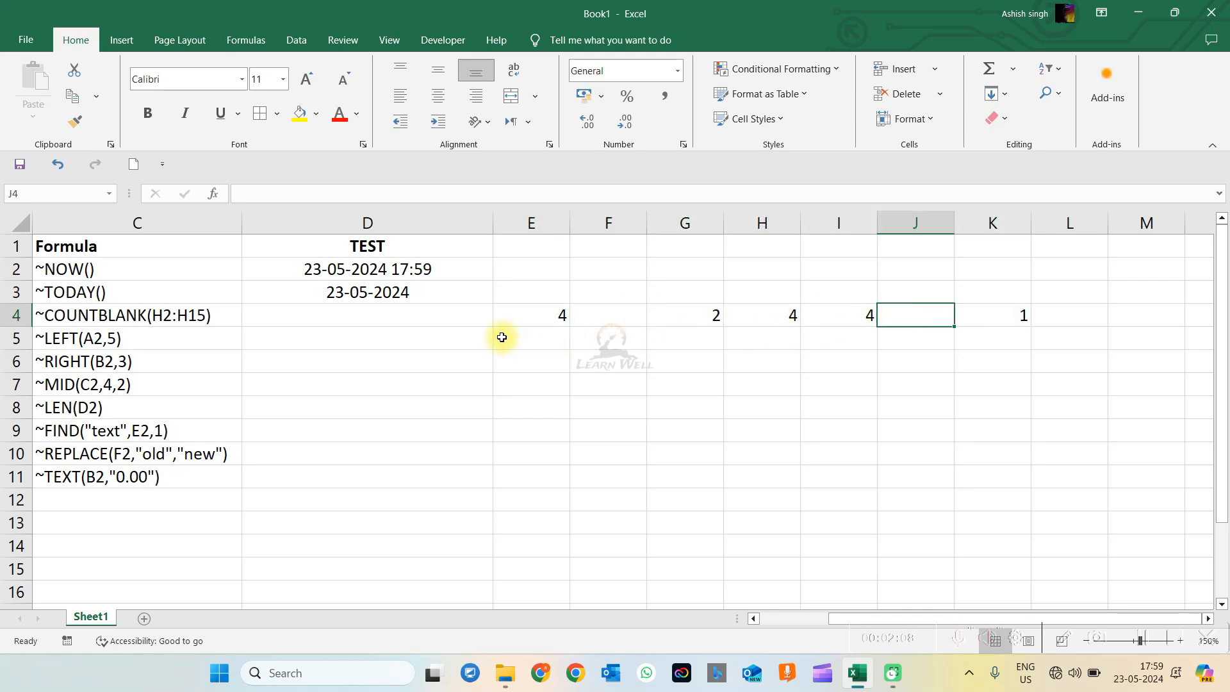
# Step: Enter =COUNTBLANK(E4:K4) in D4 to count the empty cells in the sample row
pyautogui.click(433, 318)
pyautogui.press('Left')
pyautogui.press('Left')
pyautogui.press('Left')
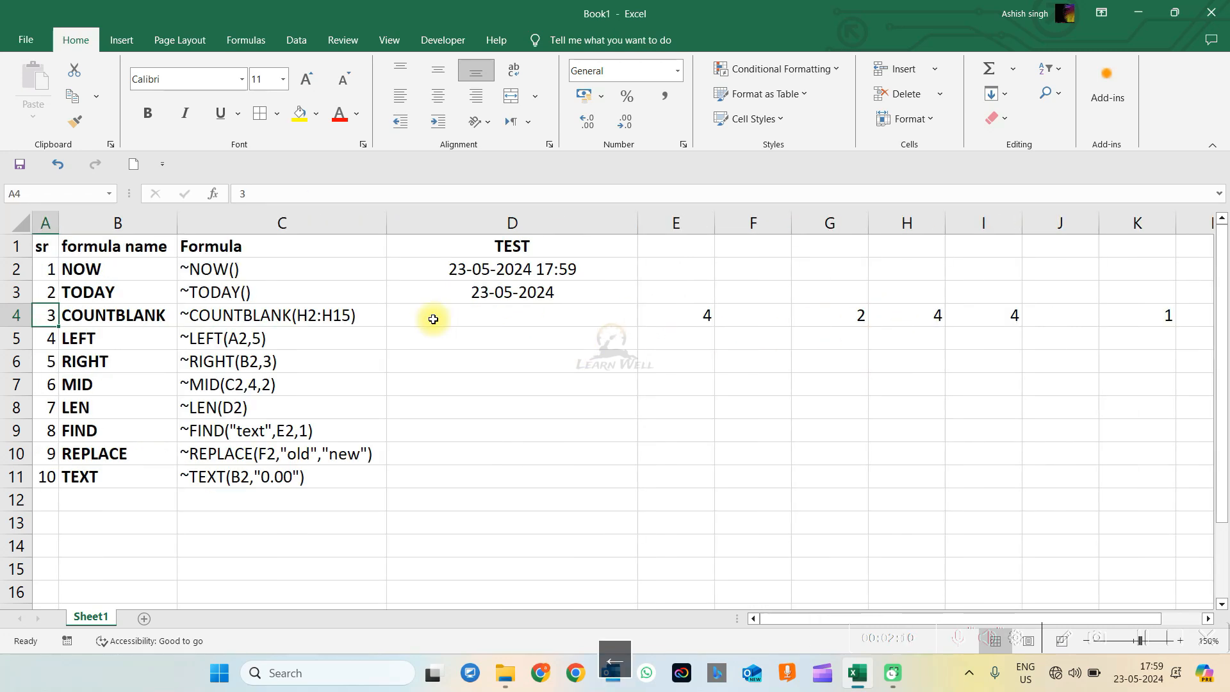
pyautogui.click(433, 318)
pyautogui.write('=')
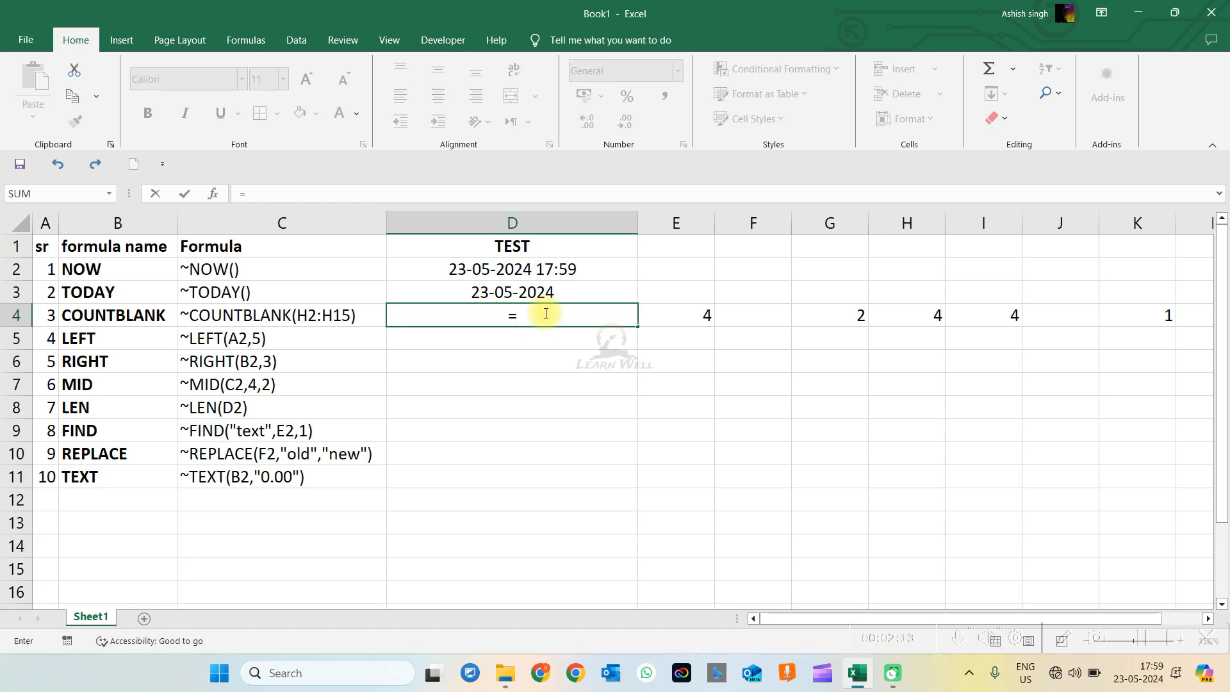
pyautogui.write('COUNTBLANK(')
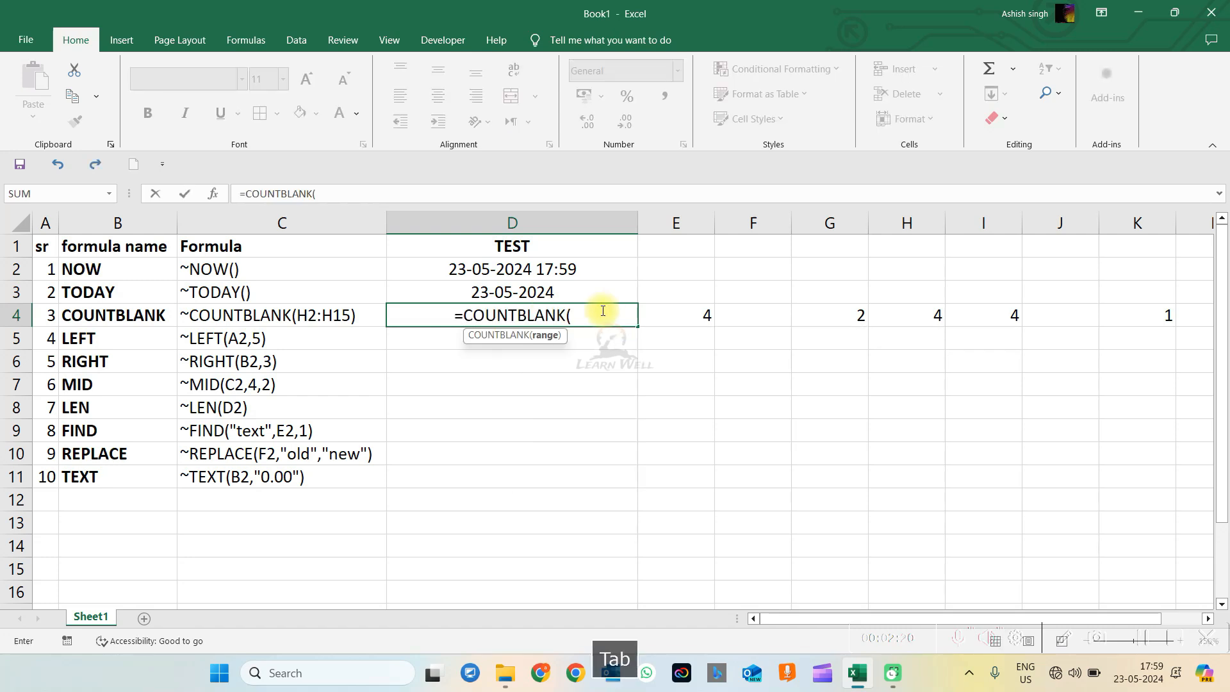
pyautogui.moveTo(681, 311); pyautogui.dragTo(1144, 312)
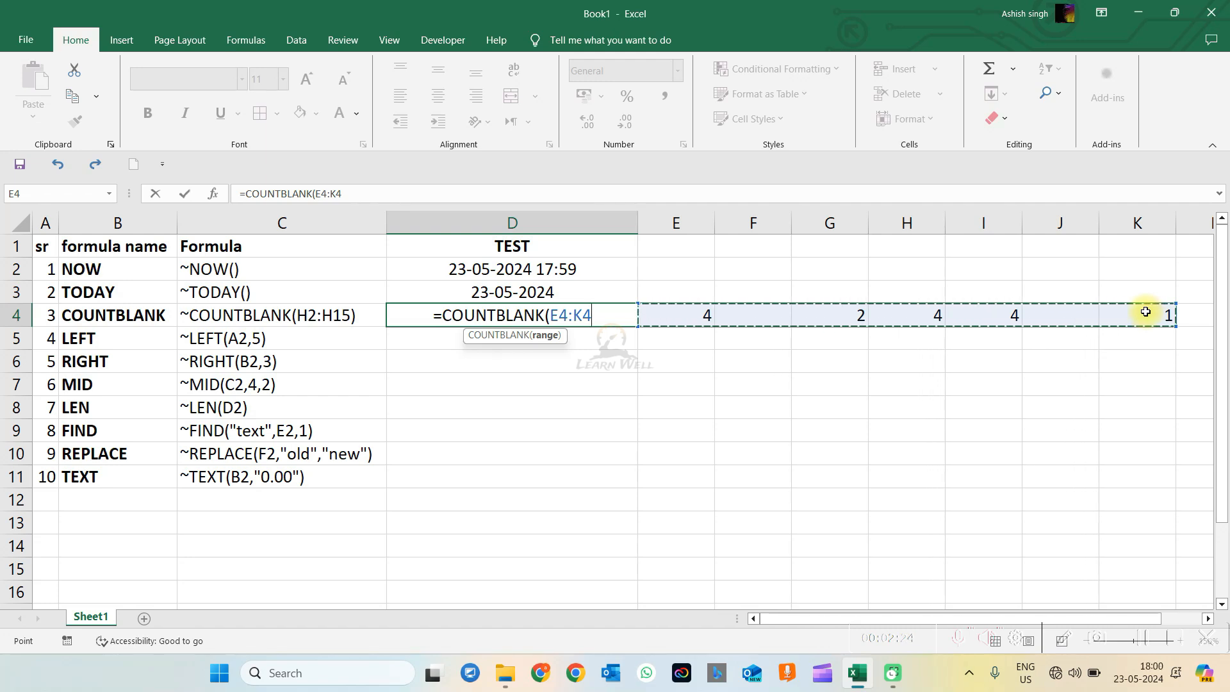
pyautogui.write(')')
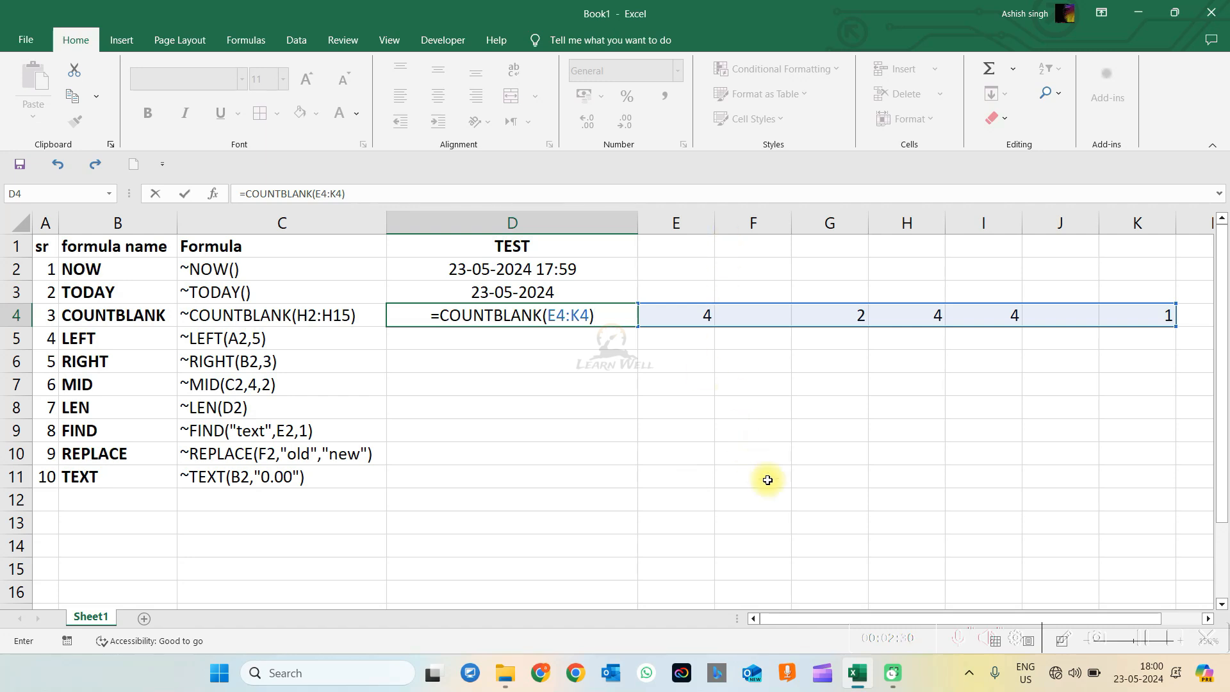
pyautogui.press('Return')
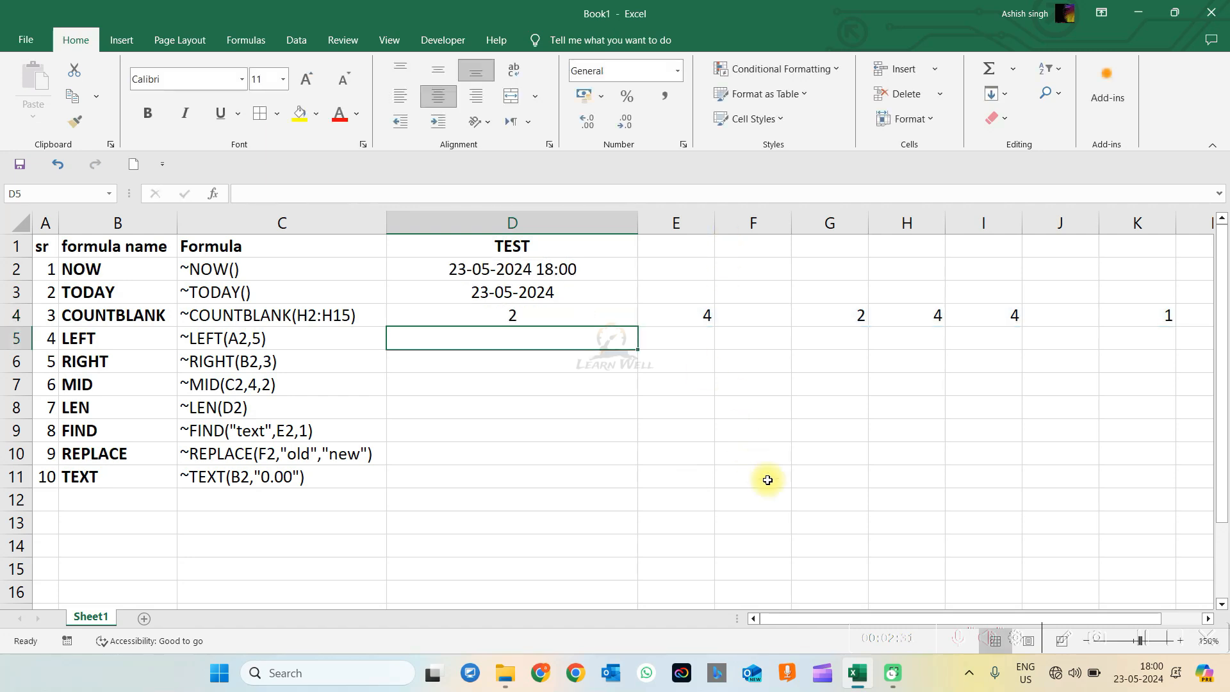
# Step: Check the COUNTBLANK result in D4 against E4:K4 and review the LEFT, RIGHT and MID entries in the formula list
pyautogui.click(530, 313)
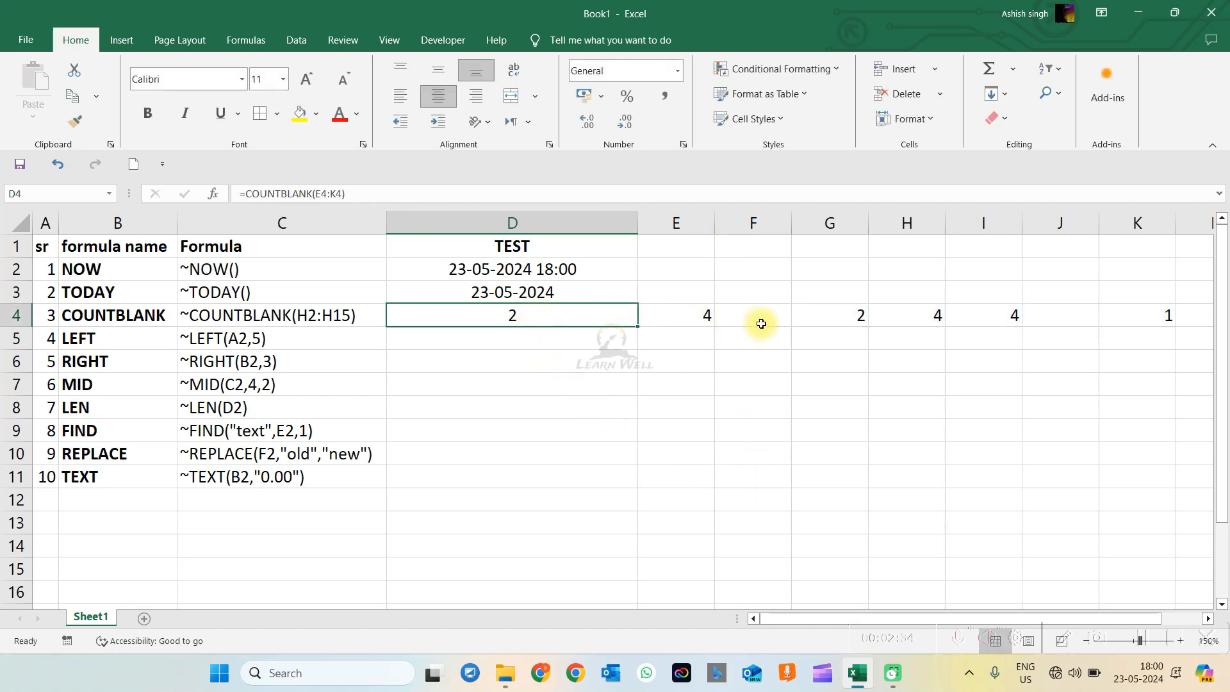
pyautogui.moveTo(678, 307); pyautogui.dragTo(1132, 309)
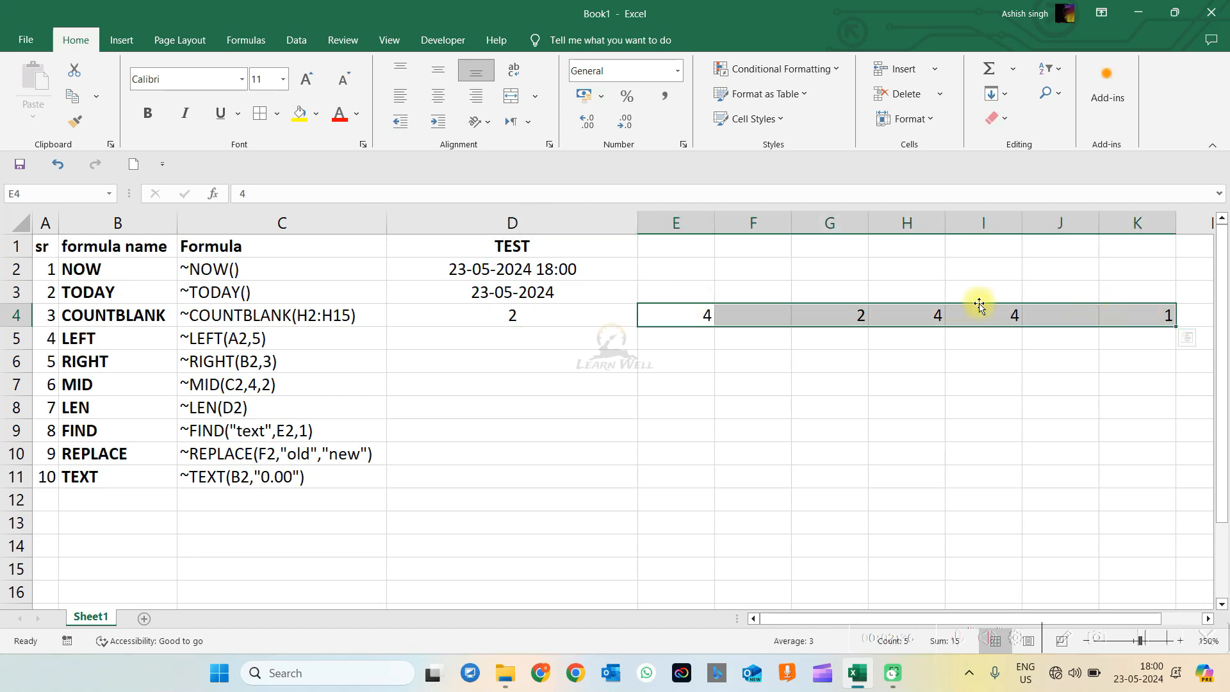
pyautogui.click(543, 315)
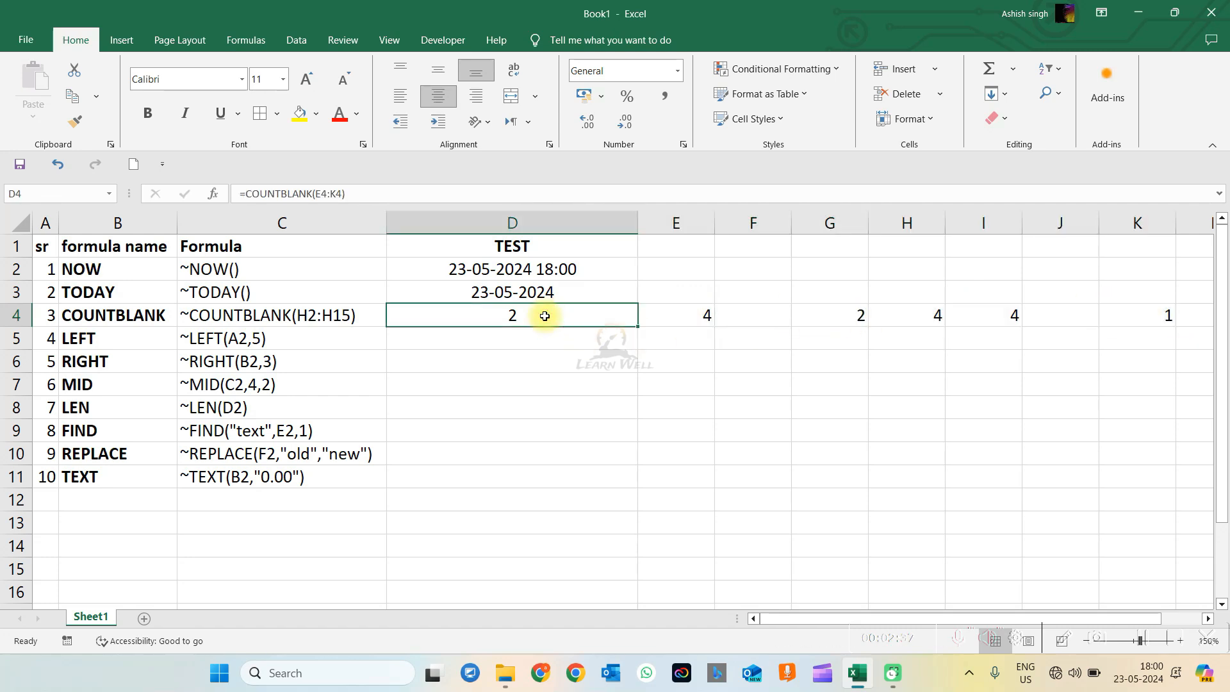
pyautogui.click(765, 312)
pyautogui.click(481, 334)
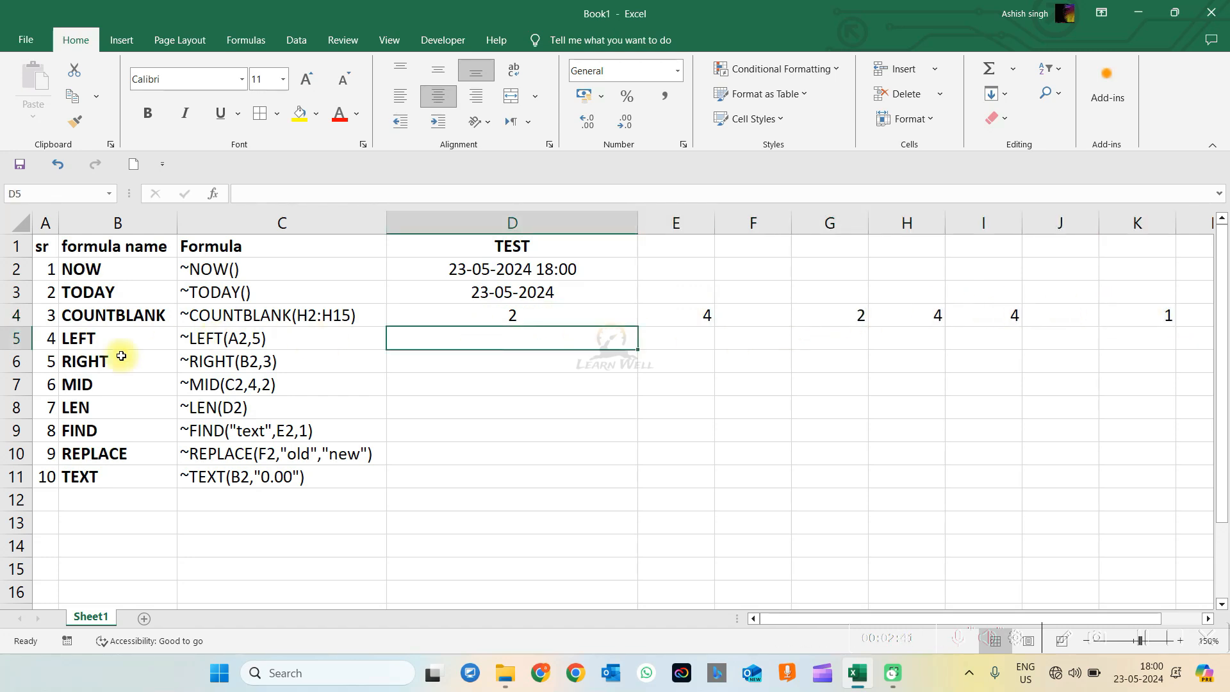
pyautogui.moveTo(85, 344); pyautogui.dragTo(275, 387)
# Step: Enter the sample text Learnwell in E5 beside the LEFT test cell
pyautogui.click(501, 341)
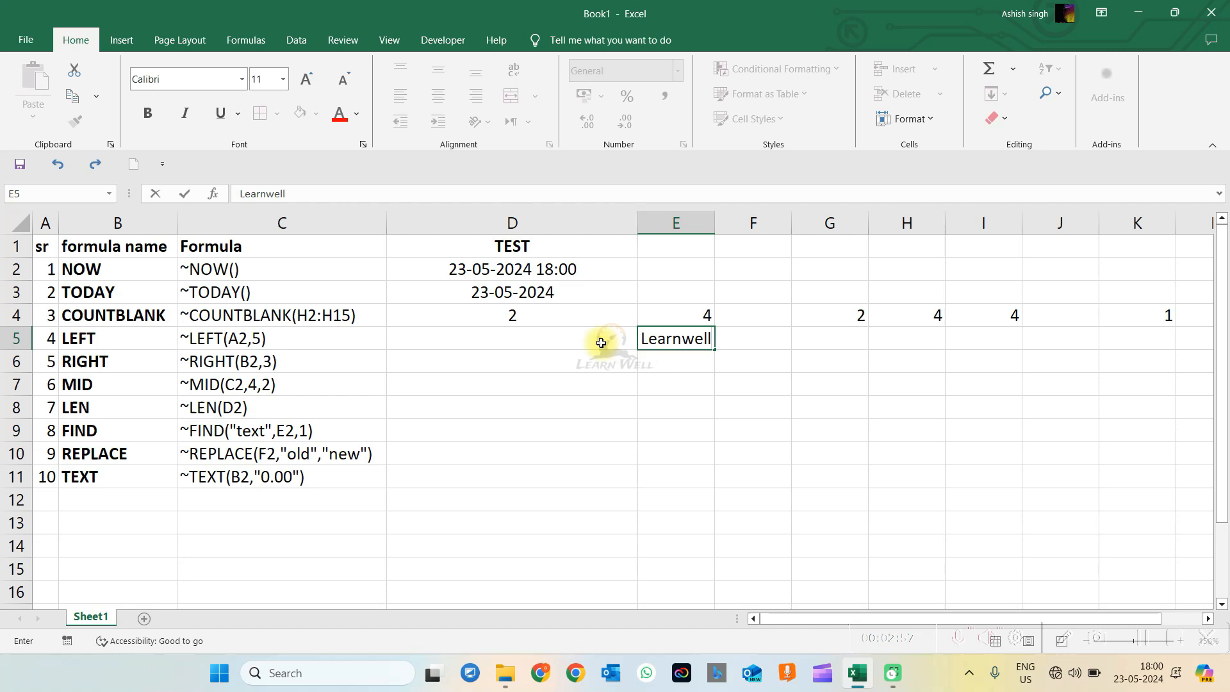
pyautogui.click(599, 343)
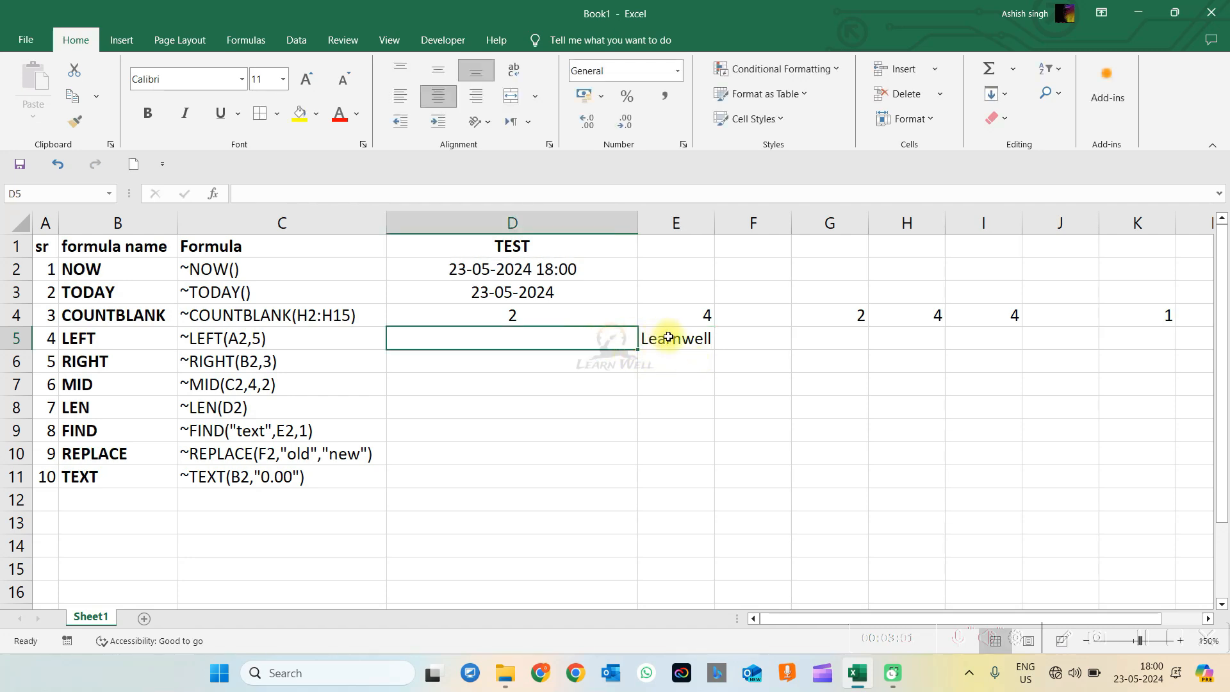
pyautogui.moveTo(669, 340); pyautogui.dragTo(682, 426)
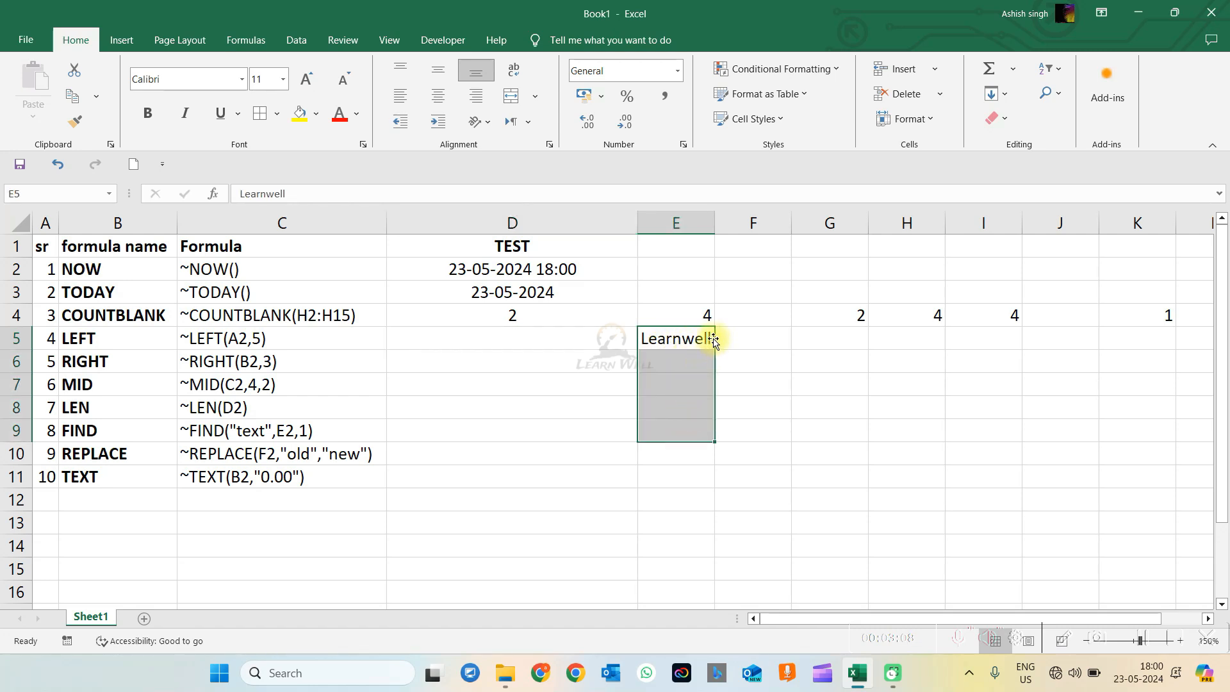
# Step: Enter =LEFT(E5,5) in D5 to extract the first five characters of the sample text
pyautogui.click(607, 338)
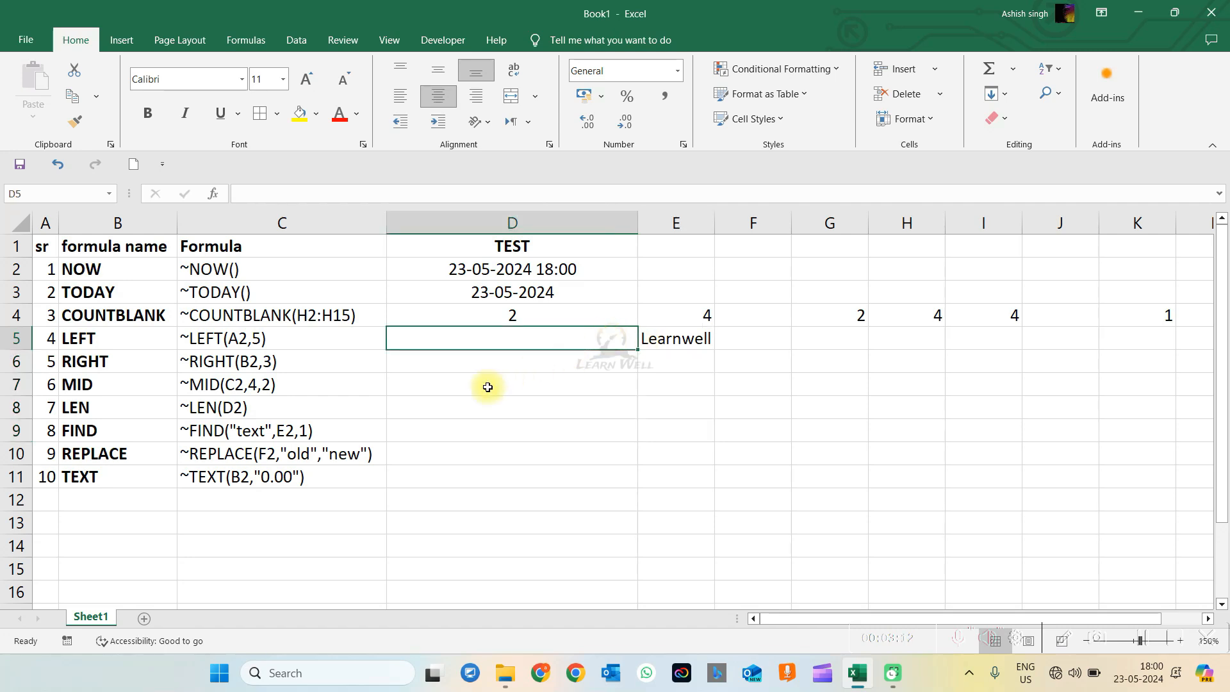
pyautogui.write('=')
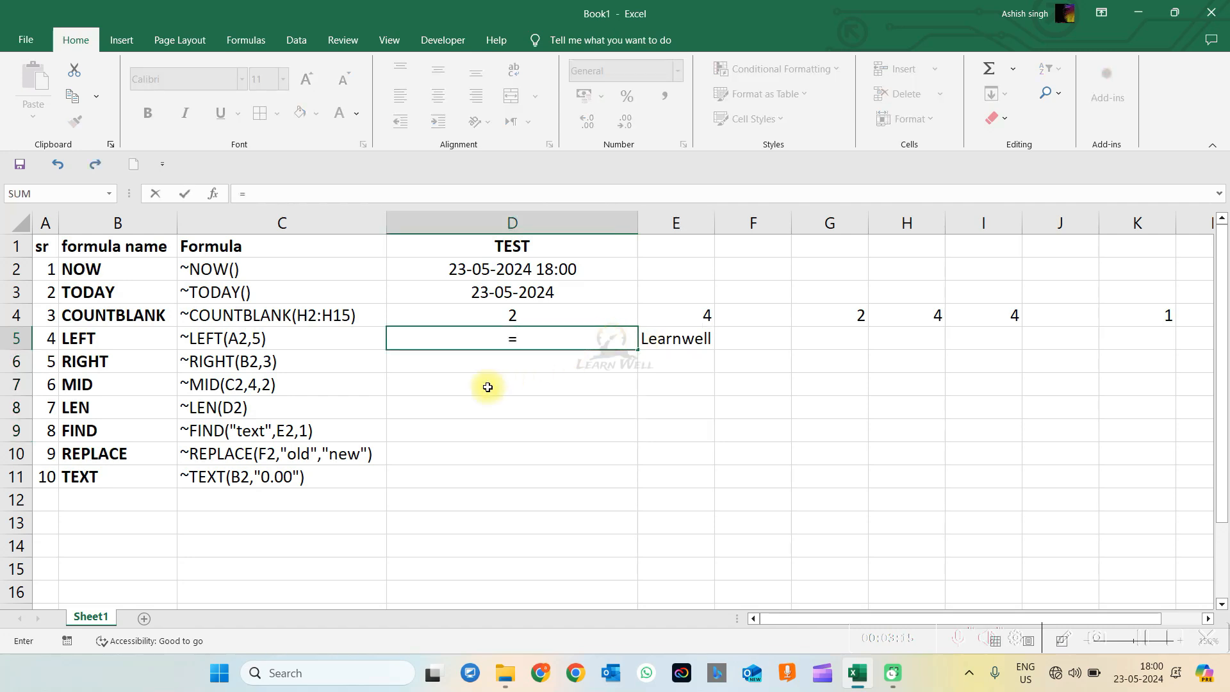
pyautogui.write('lef')
pyautogui.press('Tab')
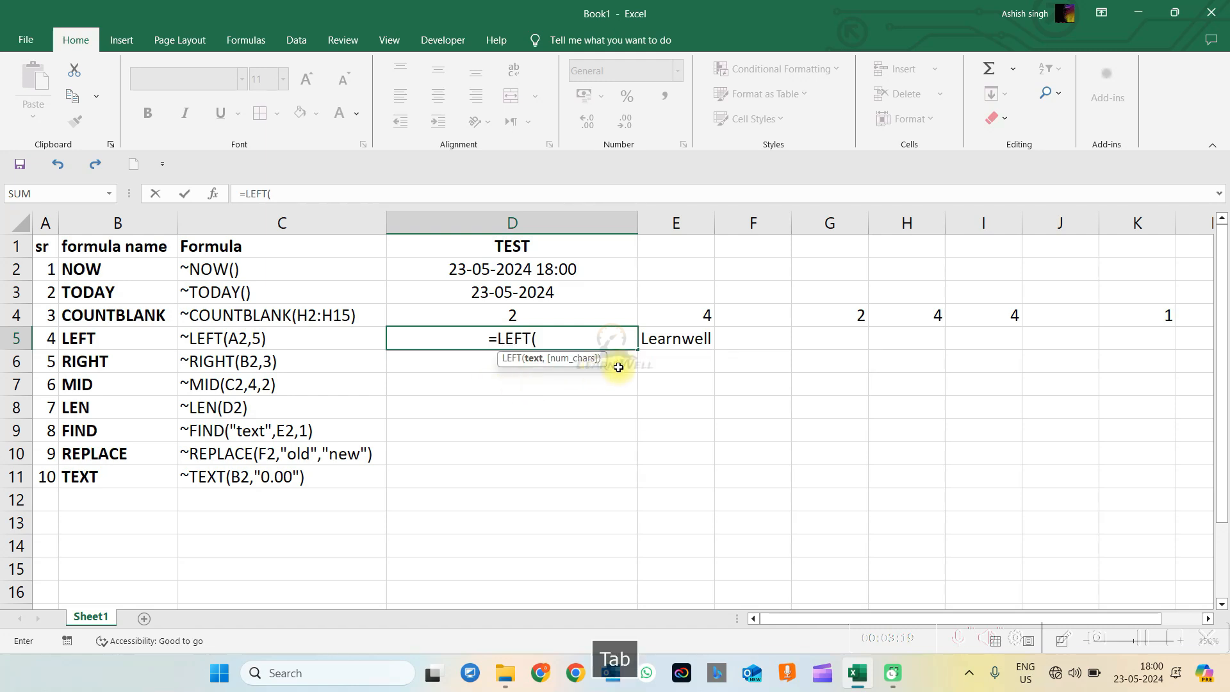
pyautogui.click(669, 338)
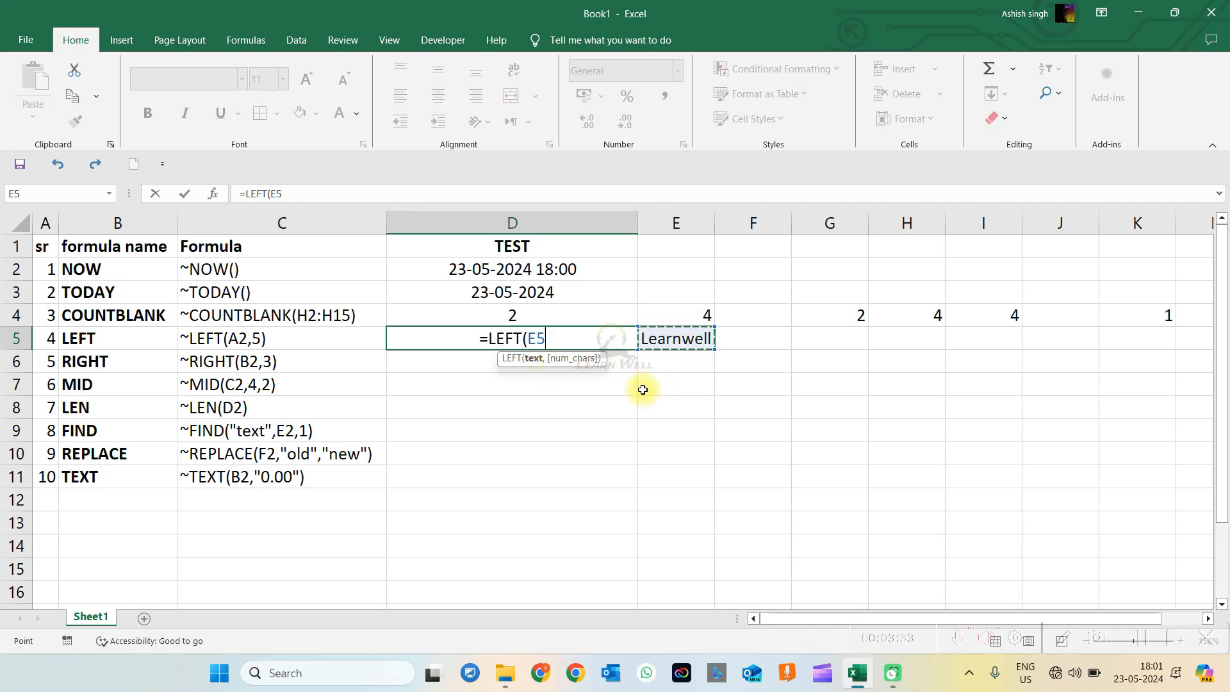
pyautogui.write(',')
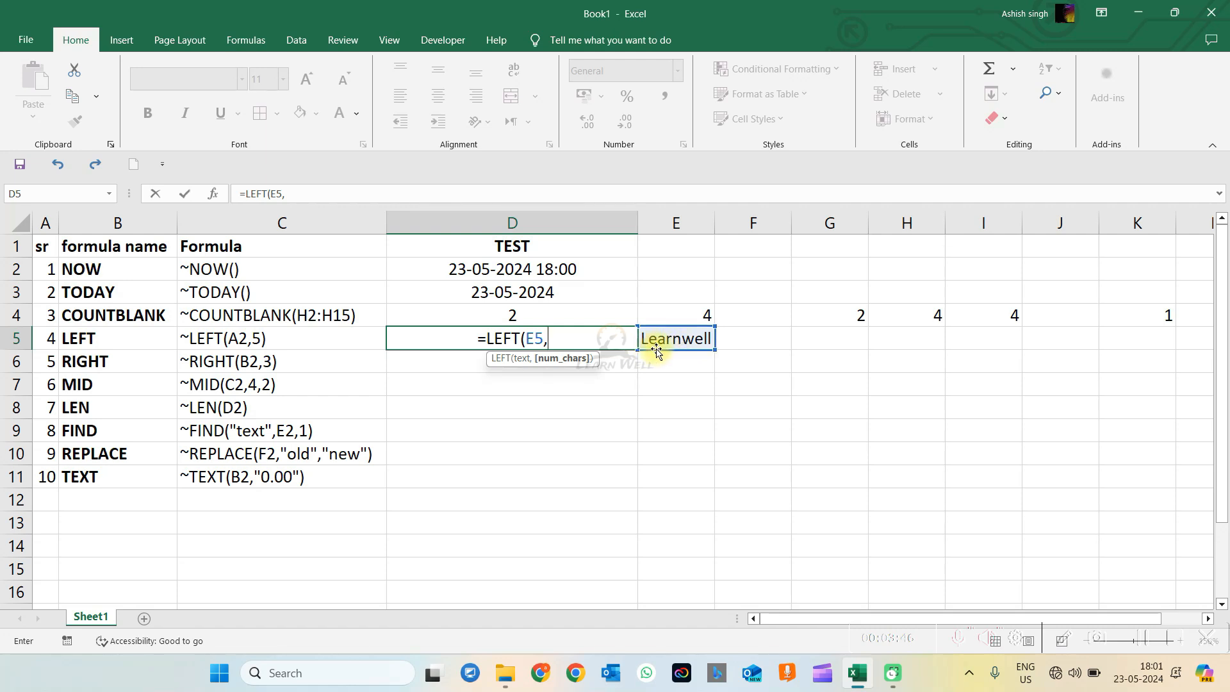
pyautogui.write('5')
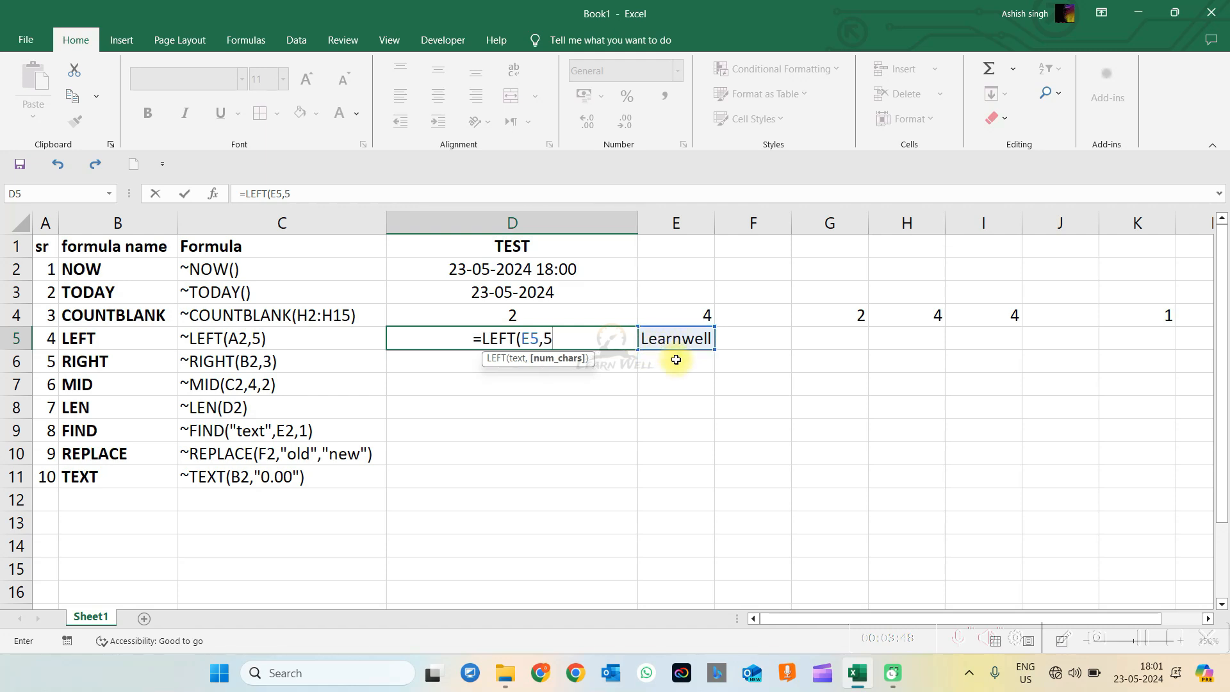
pyautogui.write(')')
pyautogui.press('Return')
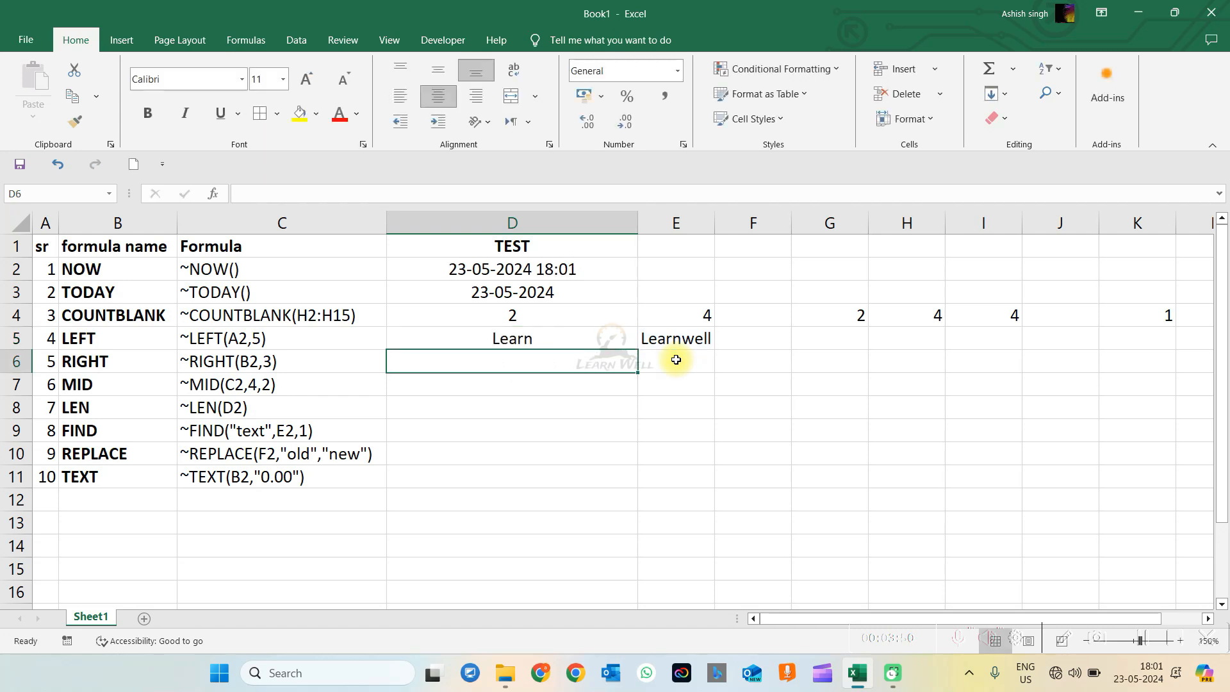
pyautogui.press('Up')
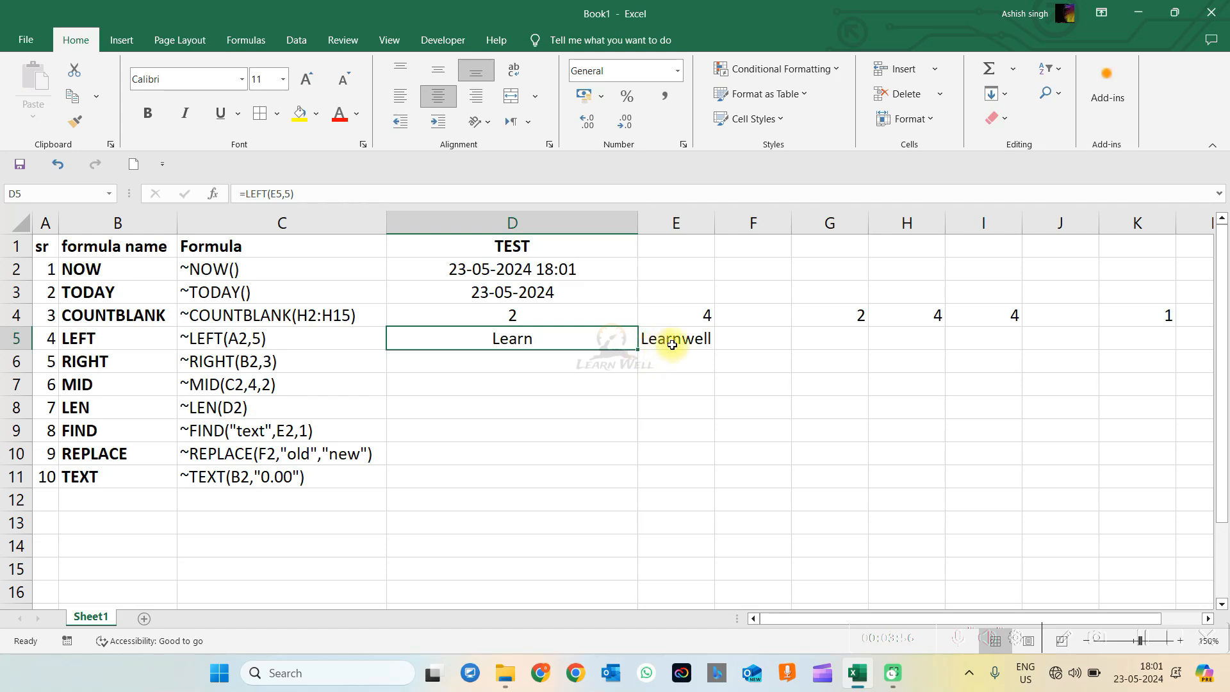
# Step: Copy the sample text Learnwell from E5 into E6 for the RIGHT test
pyautogui.click(556, 356)
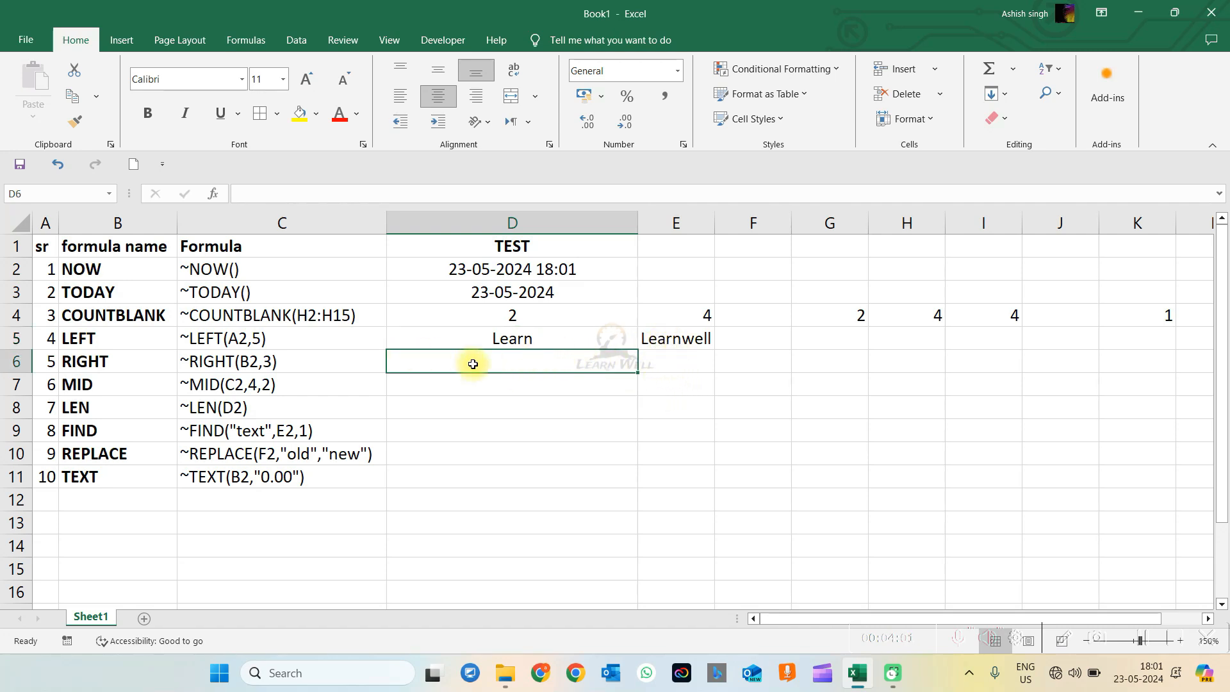
pyautogui.click(679, 340)
pyautogui.hotkey('ctrl', 'c')
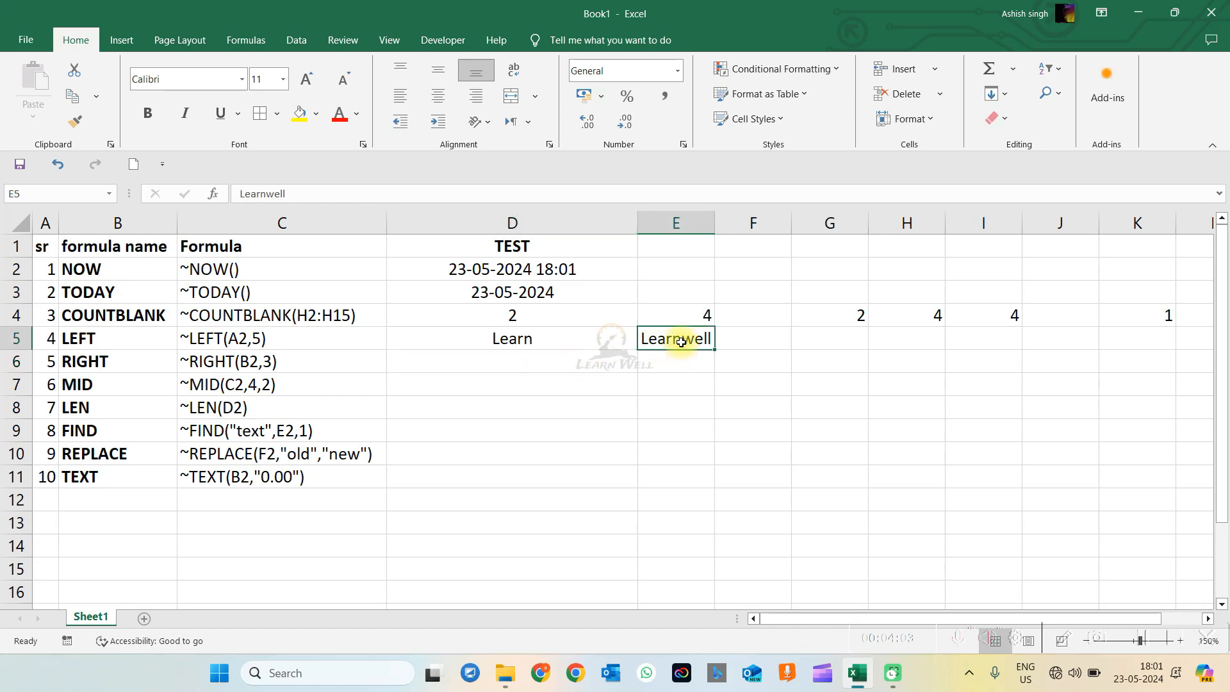
pyautogui.press('Down')
pyautogui.press('Return')
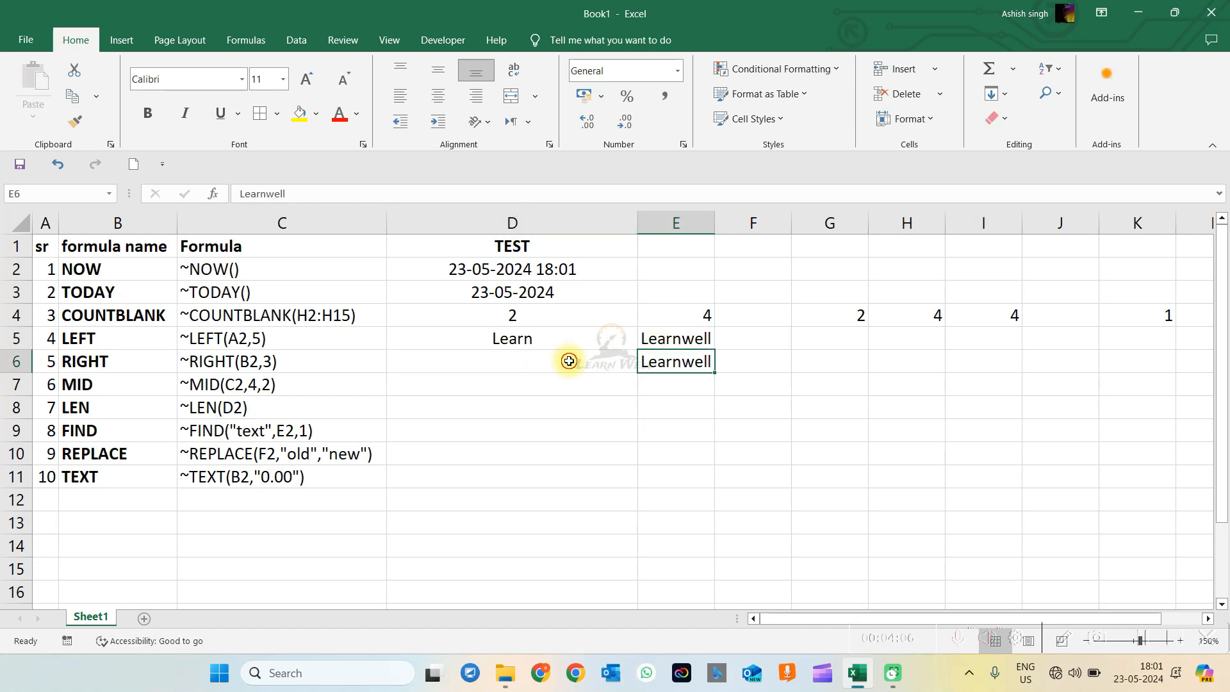
# Step: Enter =RIGHT(E6,4) in D6 to extract the last four characters of the sample text
pyautogui.click(568, 358)
pyautogui.write('=r')
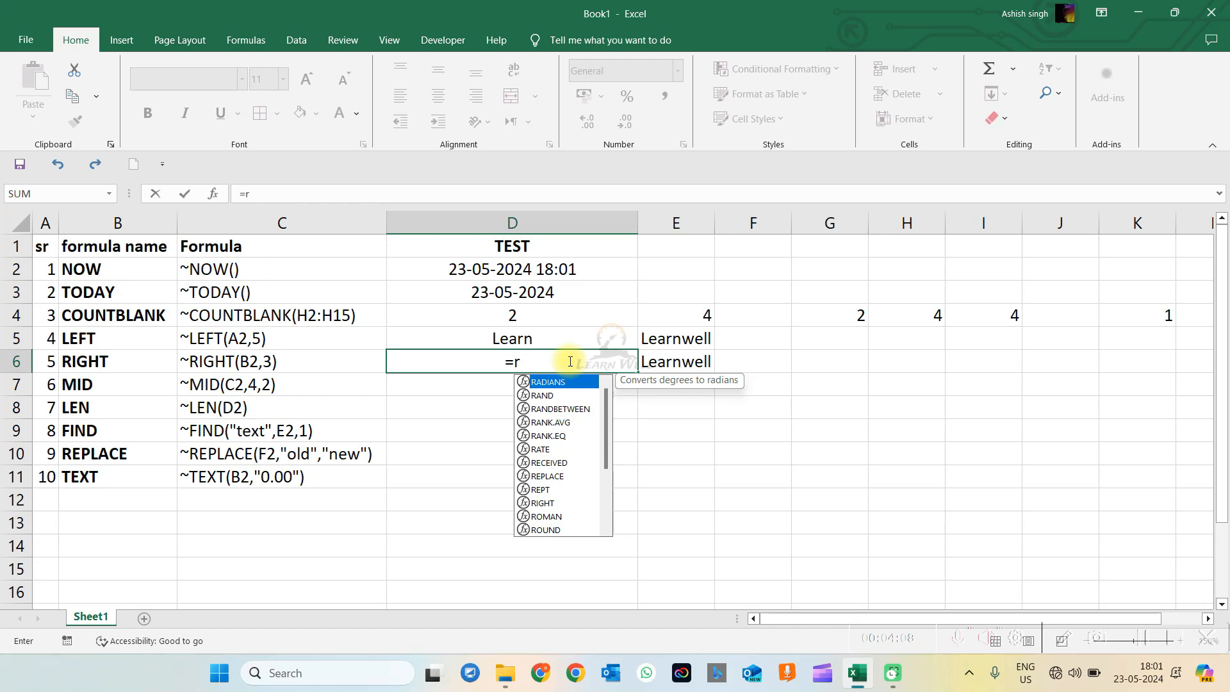
pyautogui.write('IGHT(')
pyautogui.press('Tab')
pyautogui.click(659, 360)
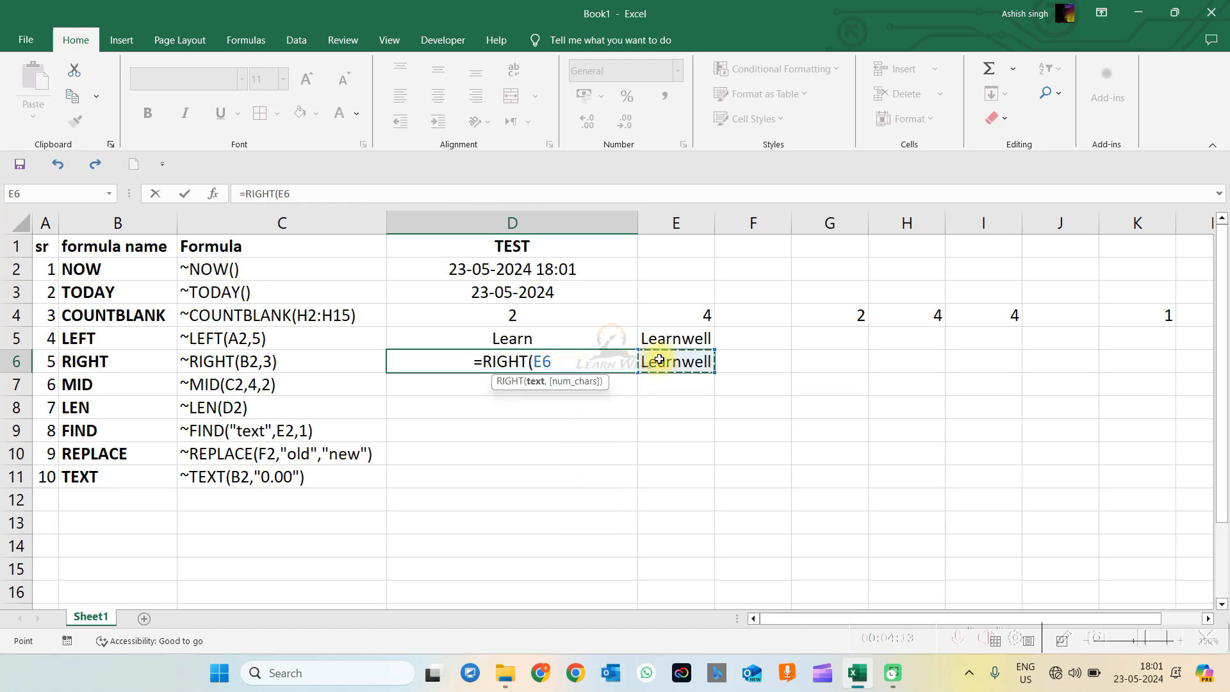
pyautogui.write(',')
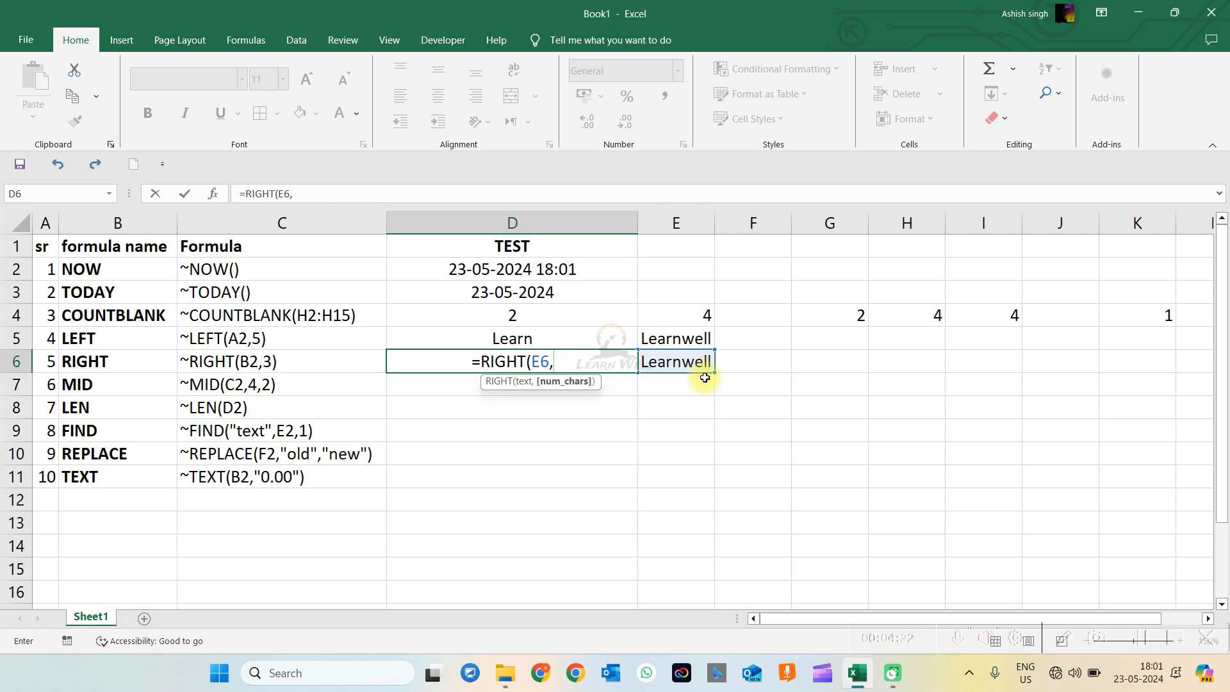
pyautogui.write('4')
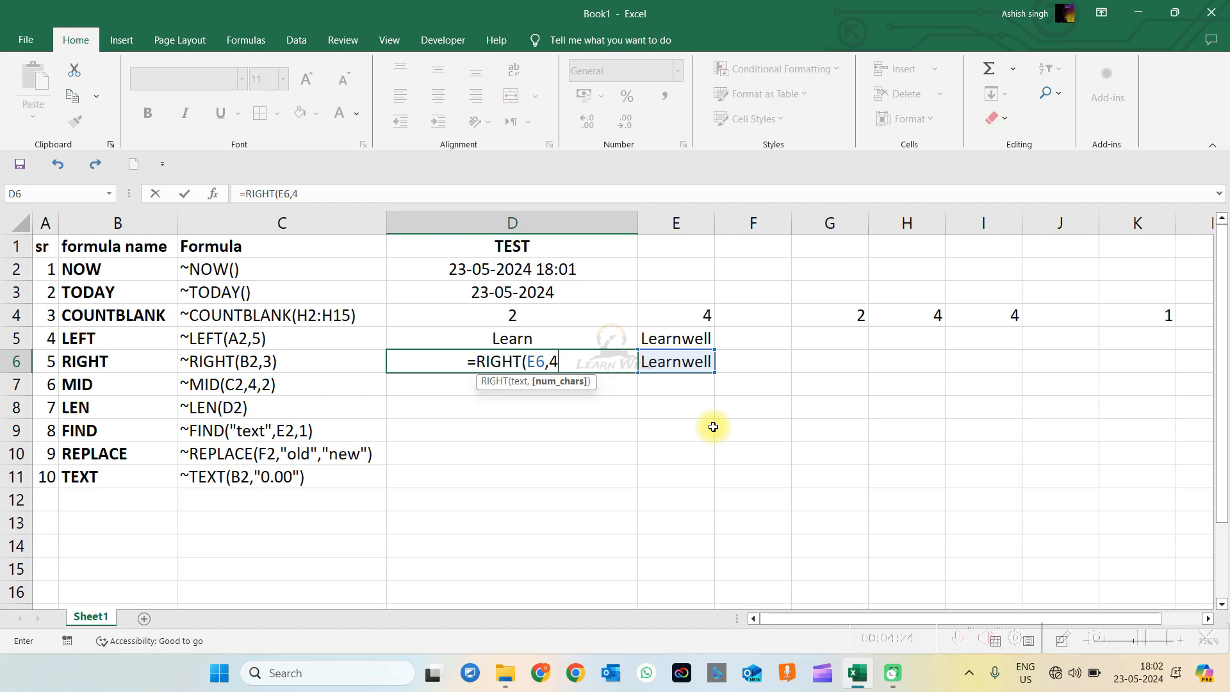
pyautogui.press('Return')
pyautogui.click(536, 360)
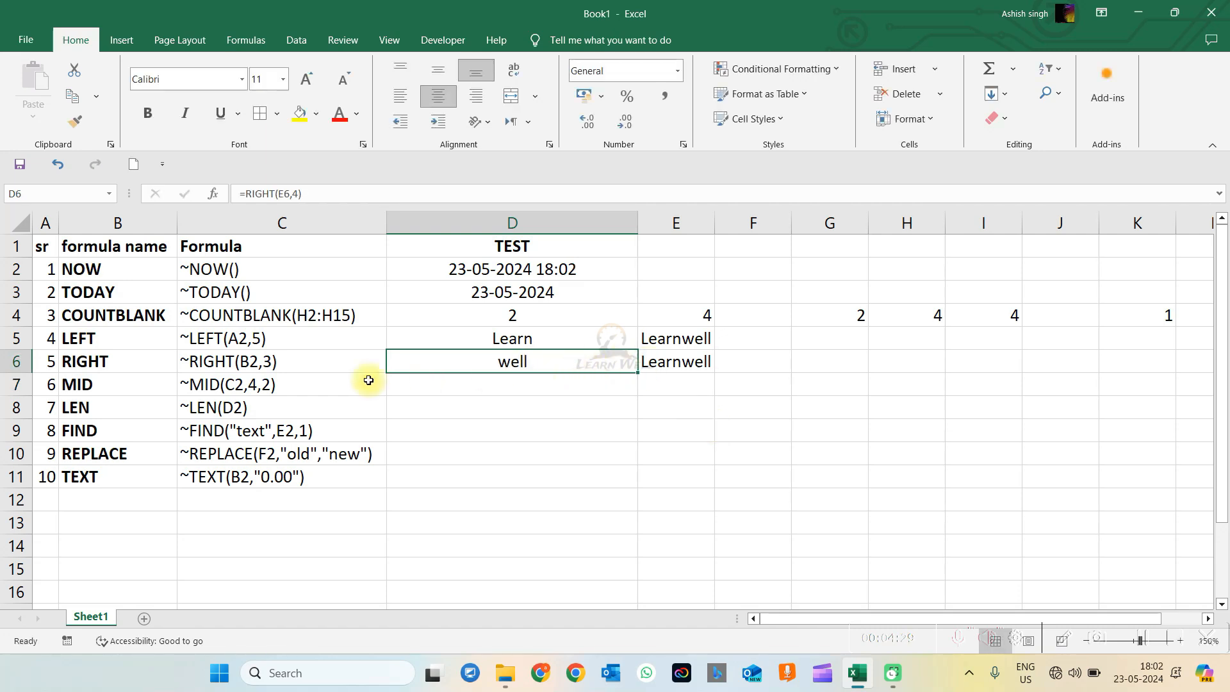
# Step: Copy Learnwell from E6 into E7 and enter =MID(E7,5,2) in D7 to extract two characters from the middle
pyautogui.click(666, 364)
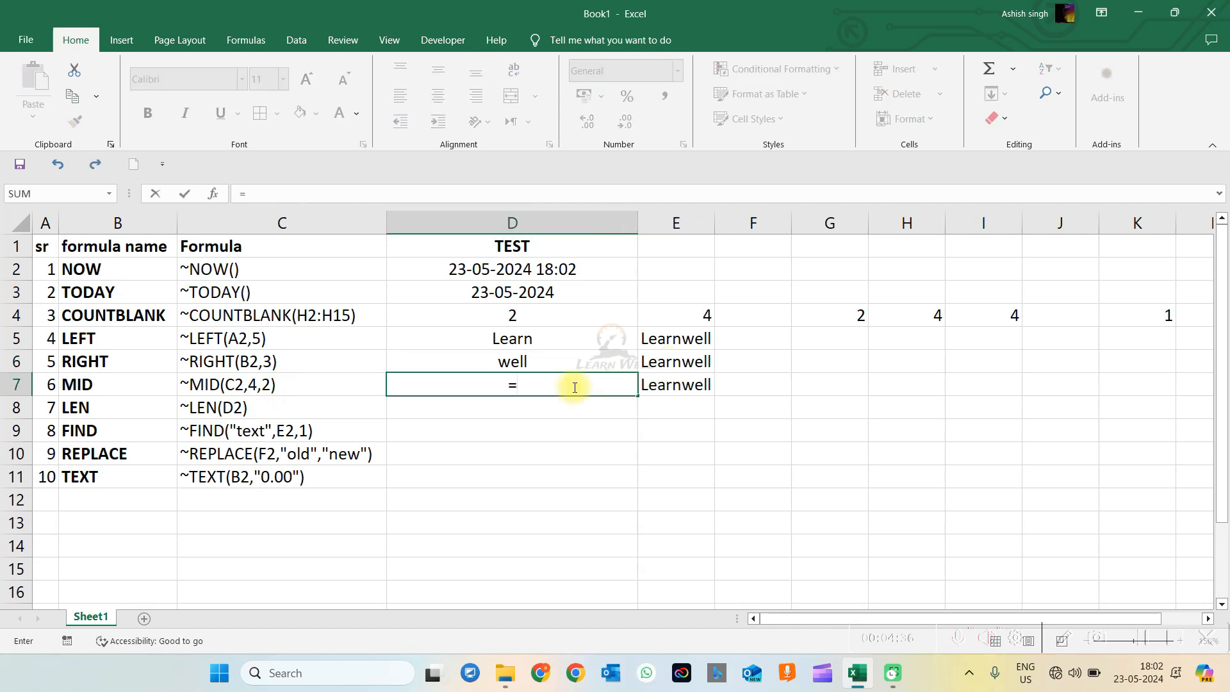
pyautogui.write('m')
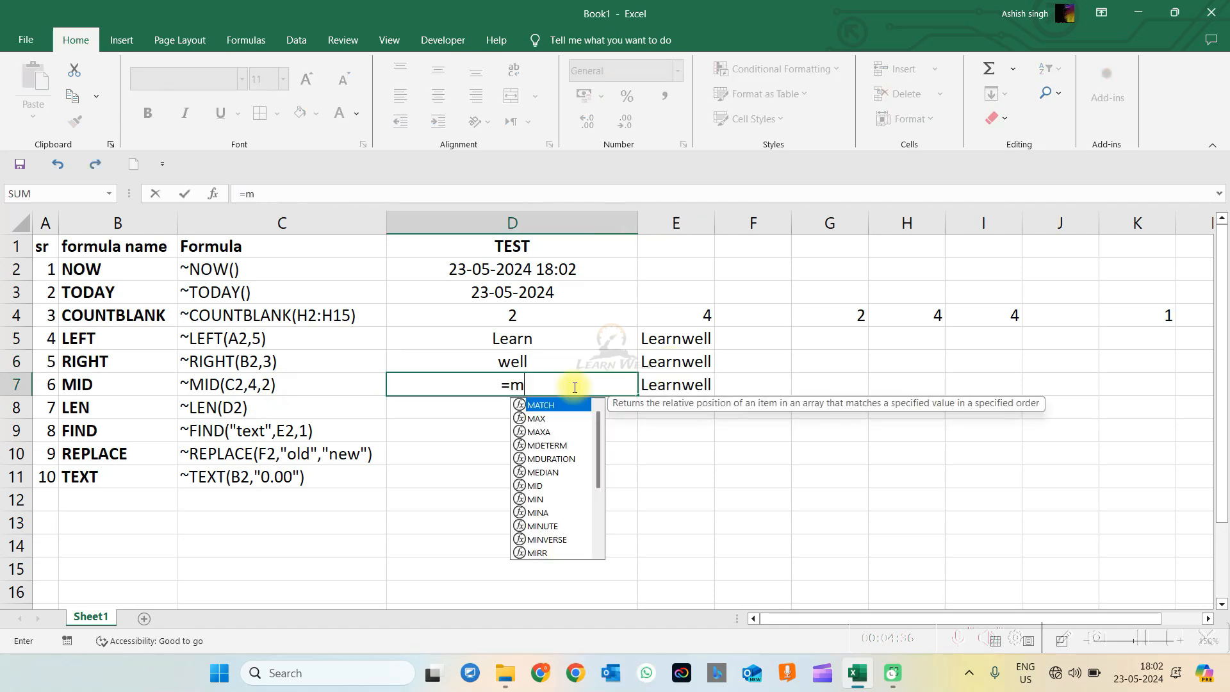
pyautogui.write('id')
pyautogui.press('Tab')
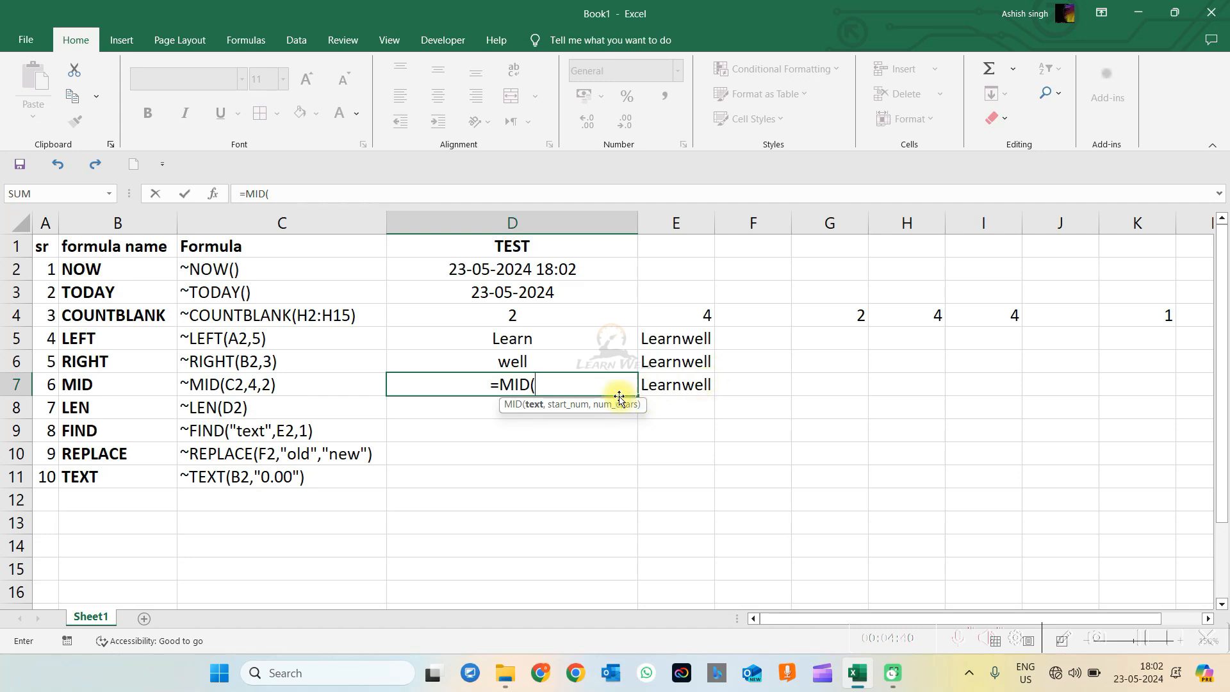
pyautogui.click(661, 385)
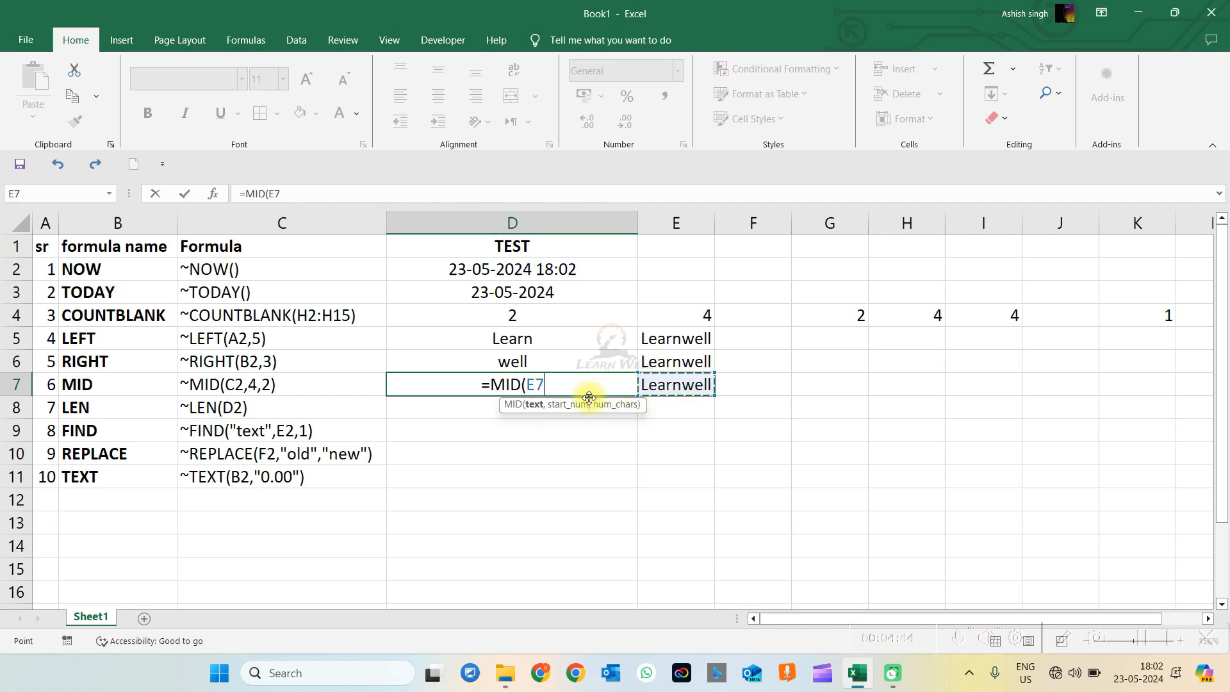
pyautogui.write(',')
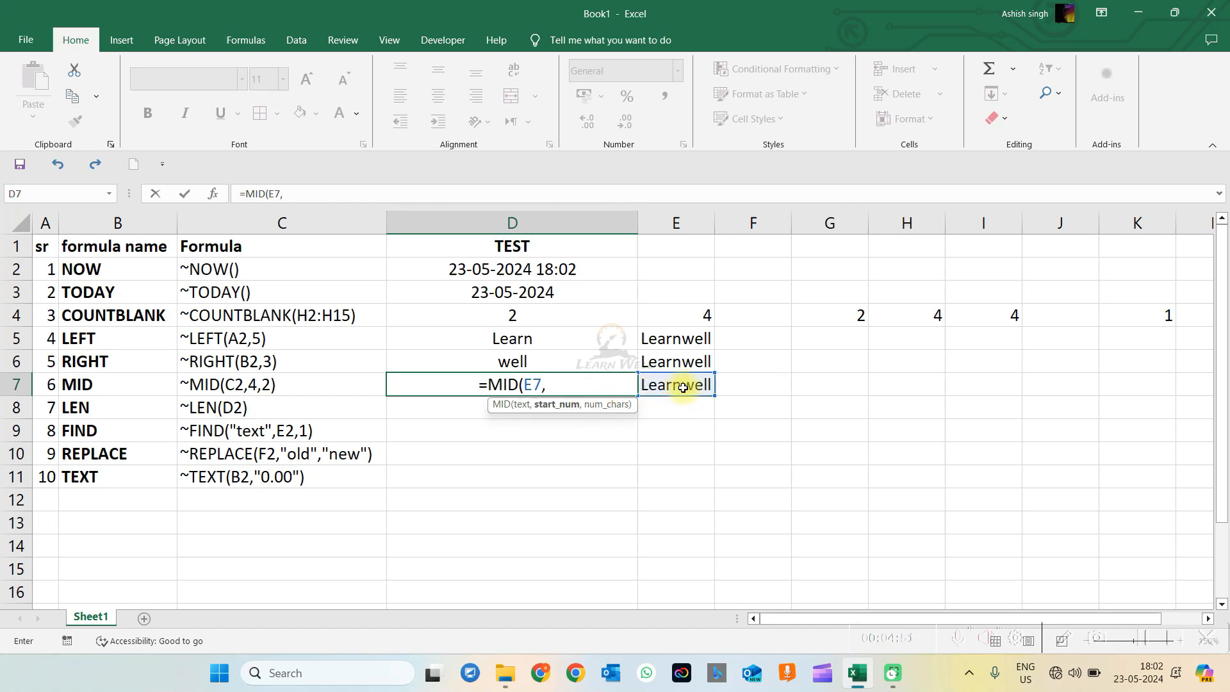
pyautogui.write('5')
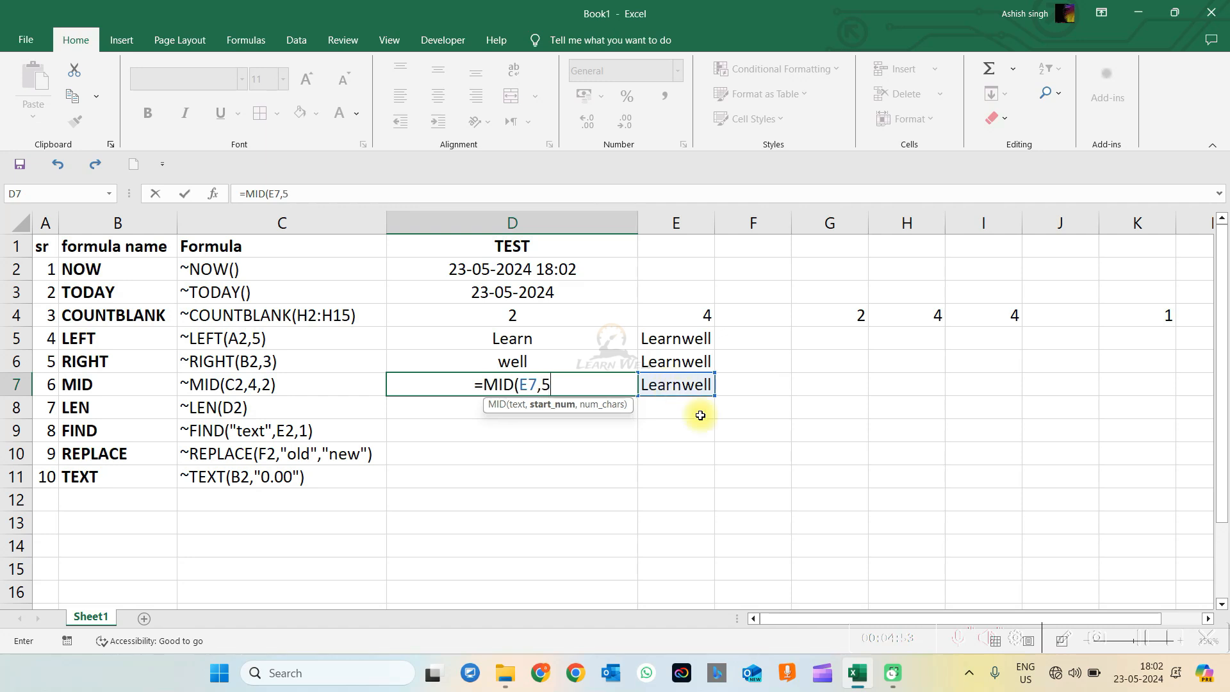
pyautogui.write(',')
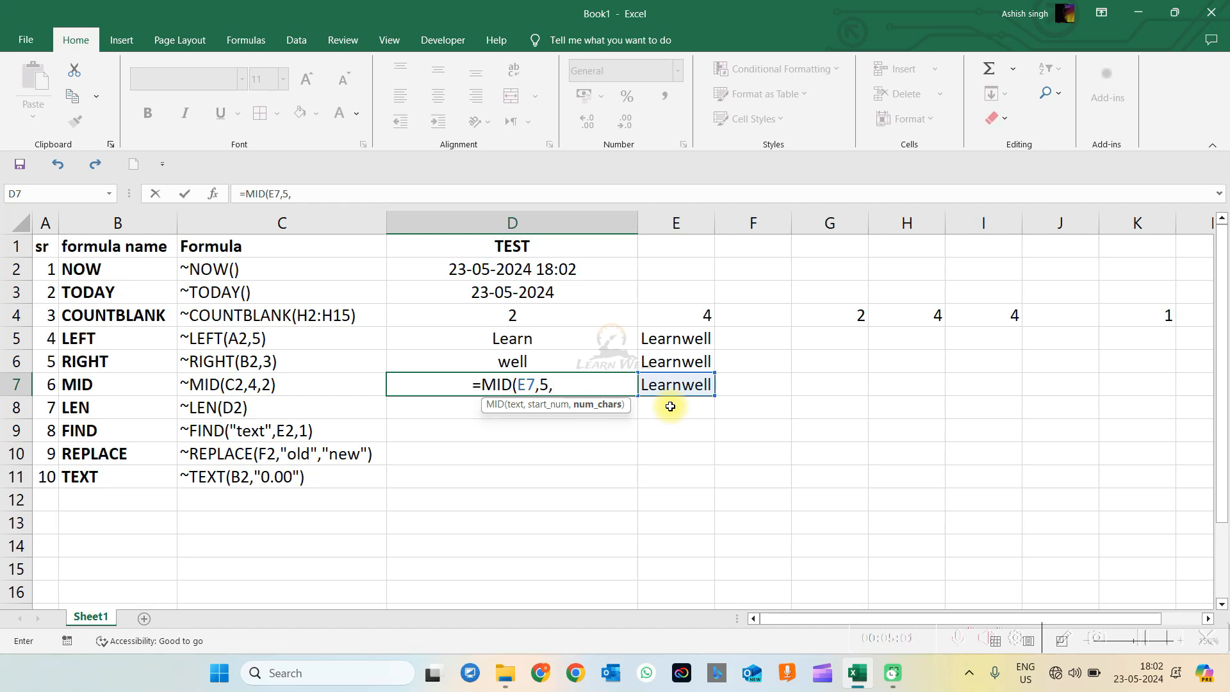
pyautogui.write('1')
pyautogui.press('BackSpace')
pyautogui.write('2')
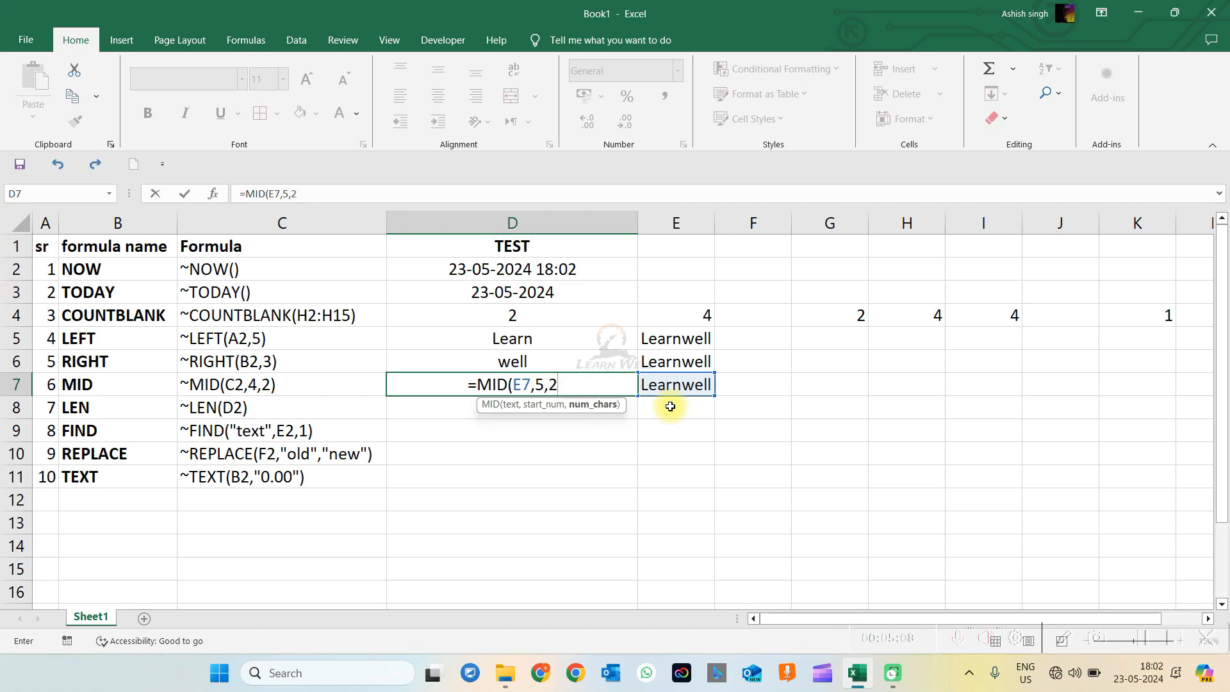
pyautogui.press('Return')
pyautogui.click(541, 382)
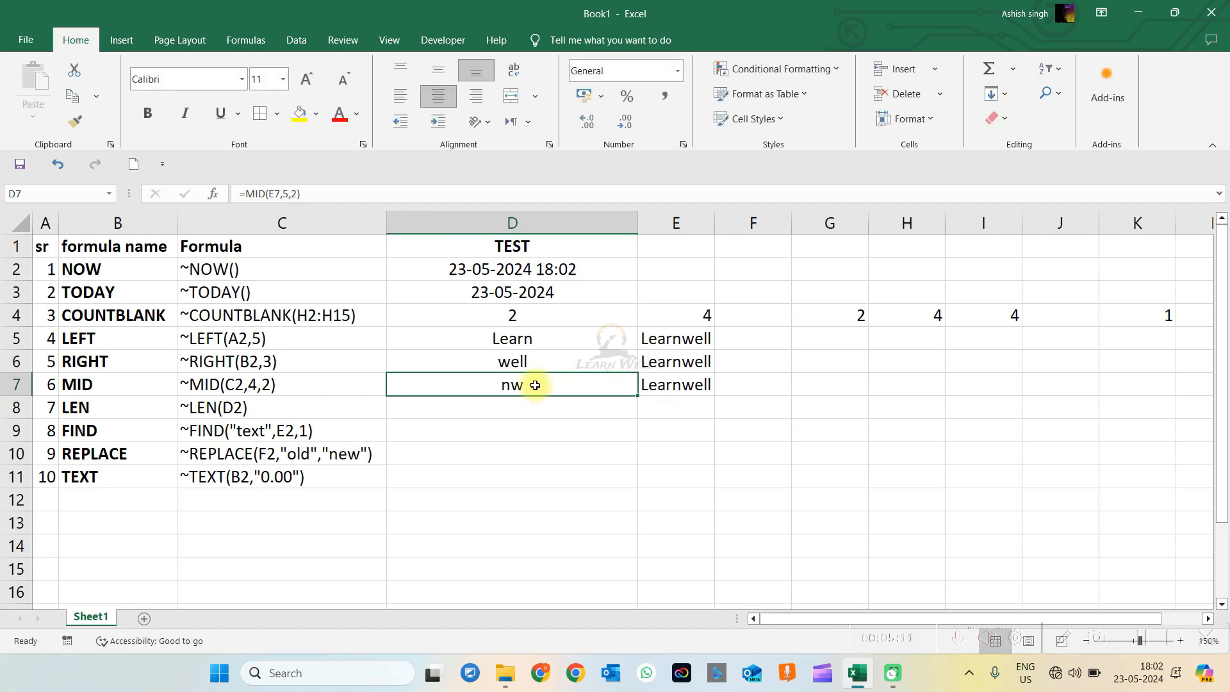
# Step: Insert 21 in the middle of the sample text in E7 so that it reads Learn21well
pyautogui.doubleClick(683, 385)
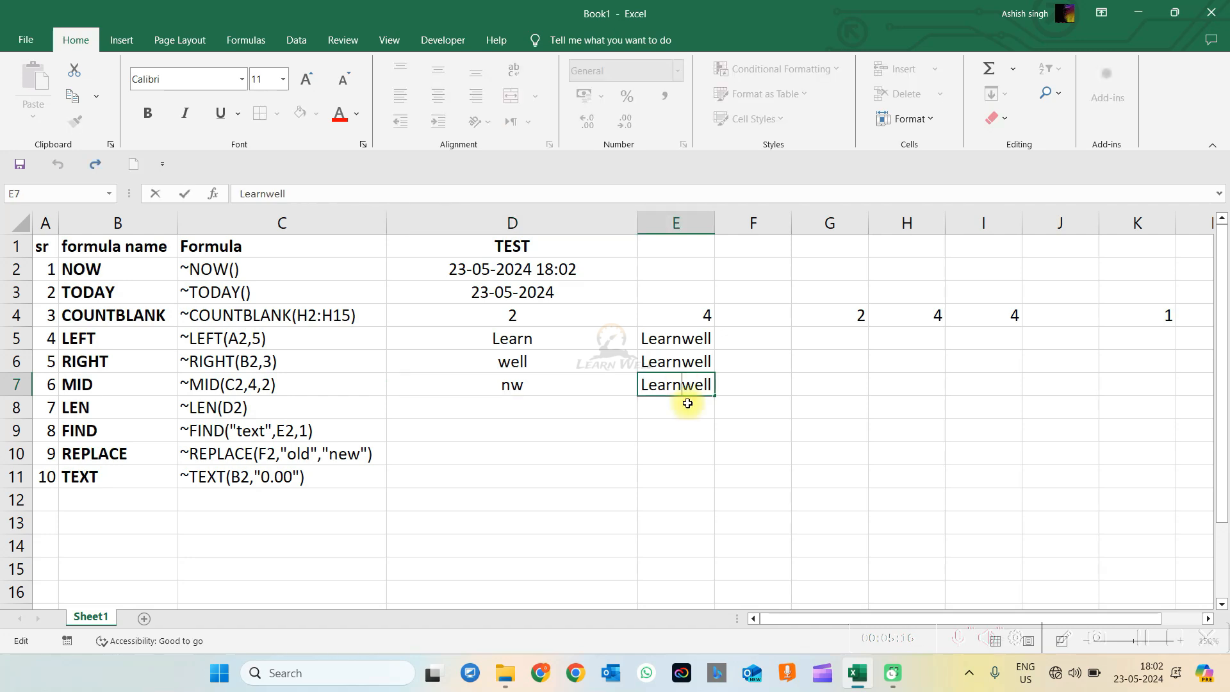
pyautogui.write('21')
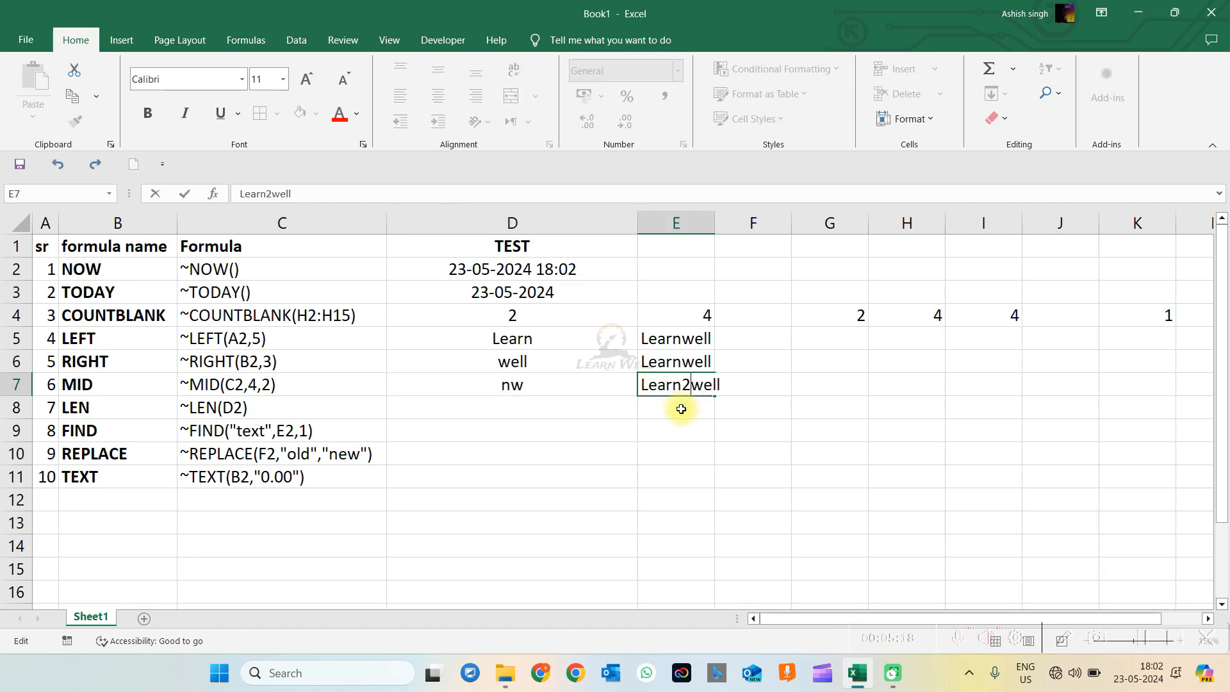
pyautogui.press('Return')
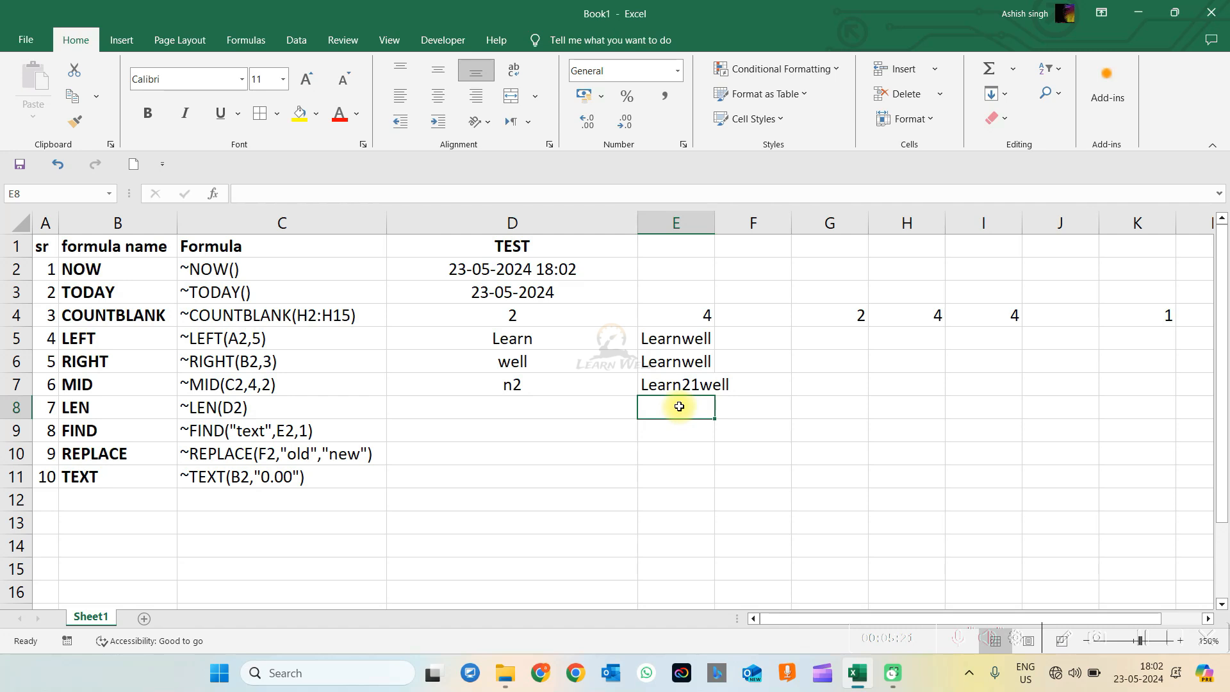
# Step: Set the start number of the MID formula in D7 to 6, giving =MID(E7,6,2)
pyautogui.click(568, 385)
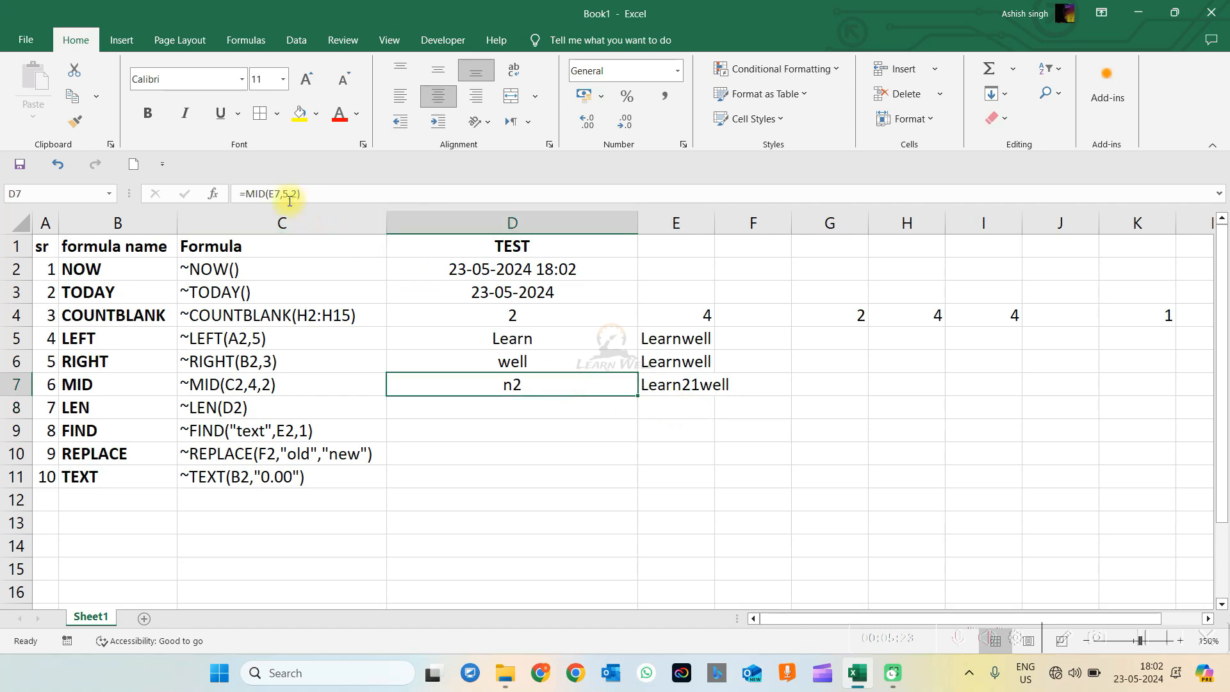
pyautogui.doubleClick(519, 384)
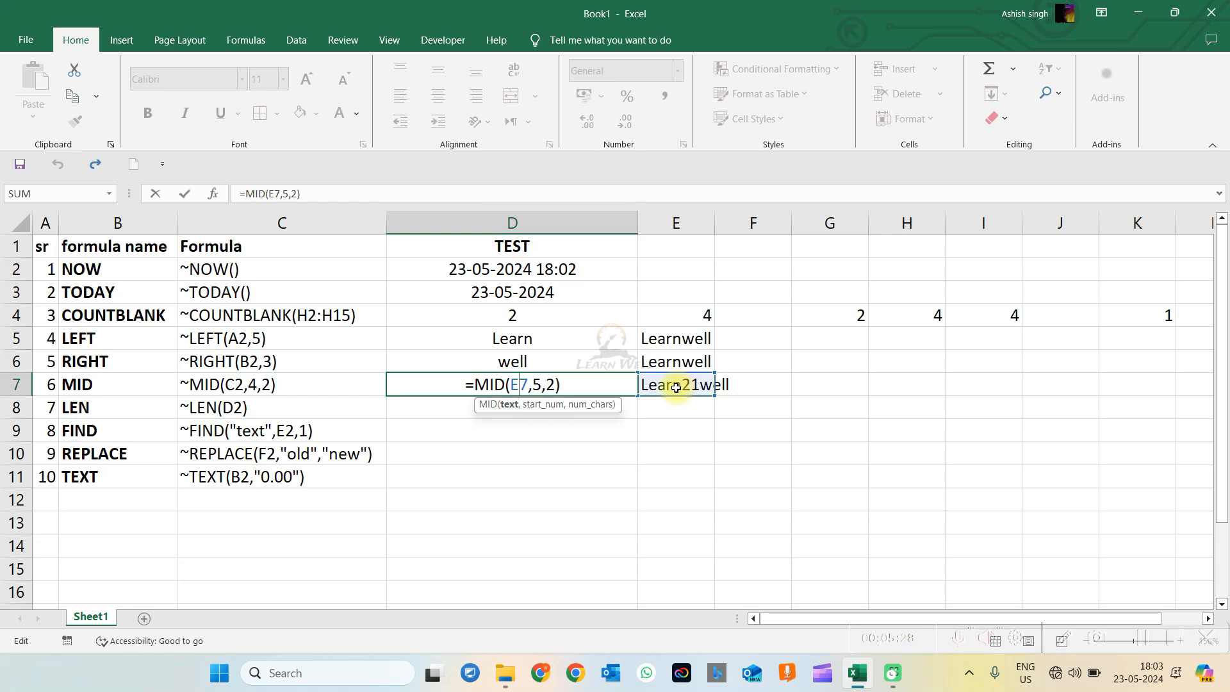
pyautogui.click(539, 384)
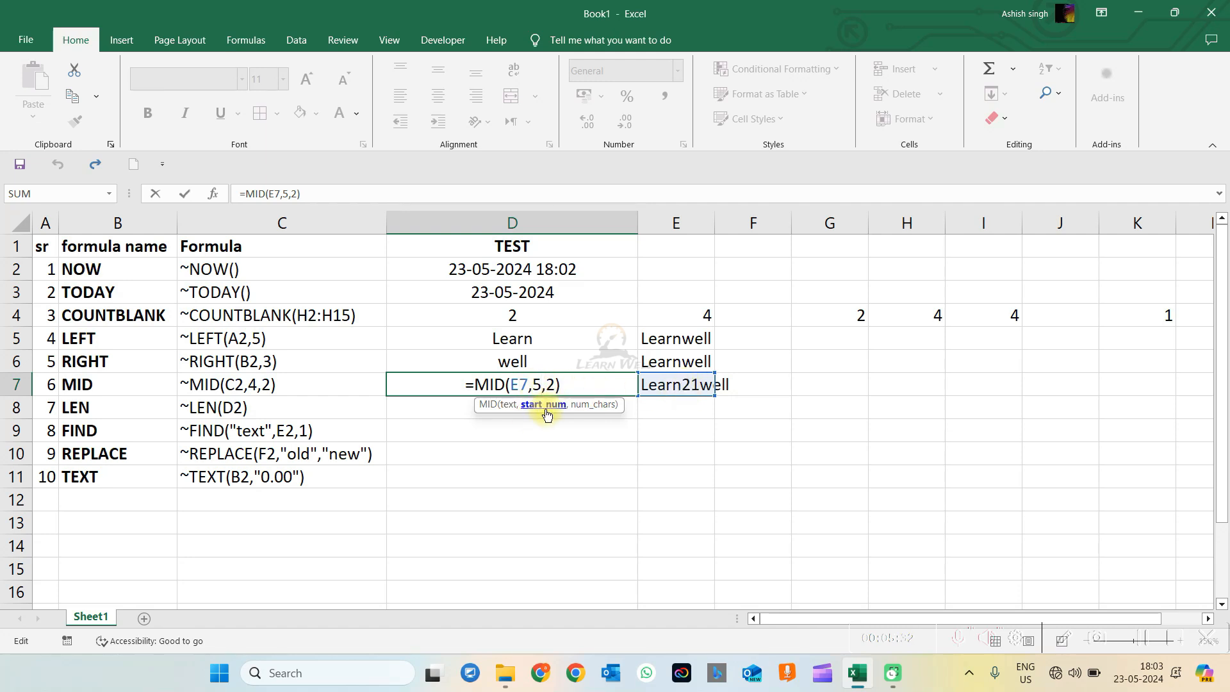
pyautogui.press('BackSpace')
pyautogui.write('6')
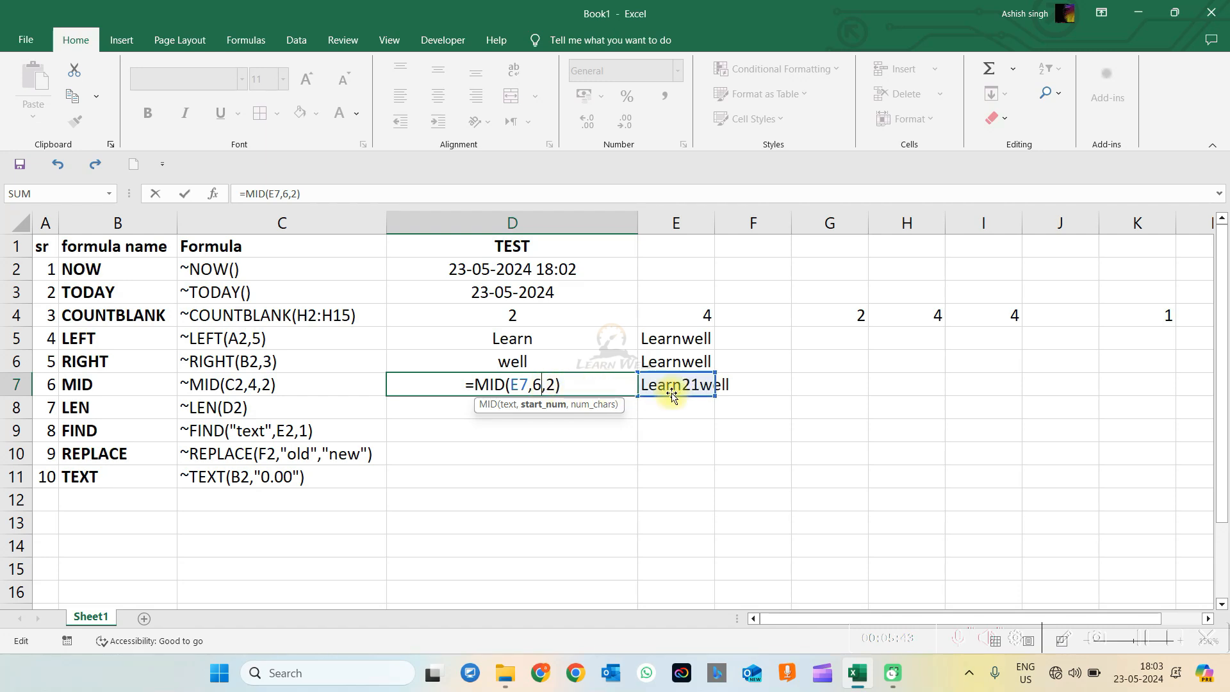
pyautogui.hotkey('ctrl', 'Return')
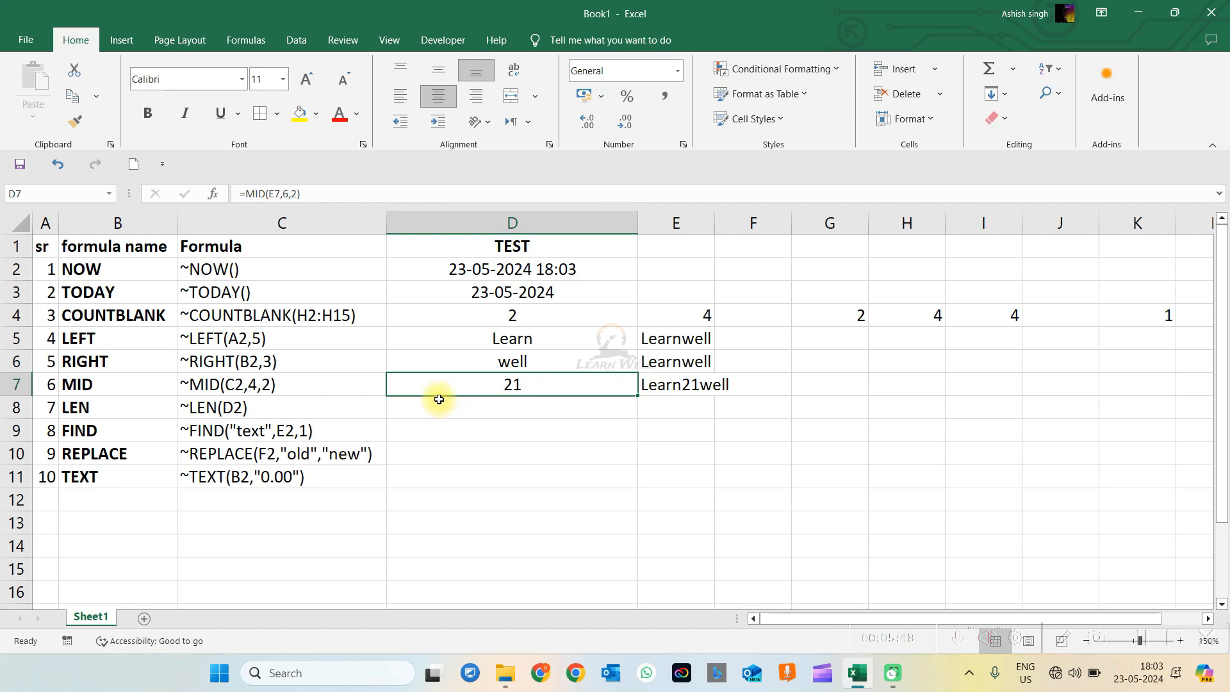
# Step: Copy the sample text Learnwell from E6 into E8 and select D8 for the LEN test
pyautogui.click(527, 407)
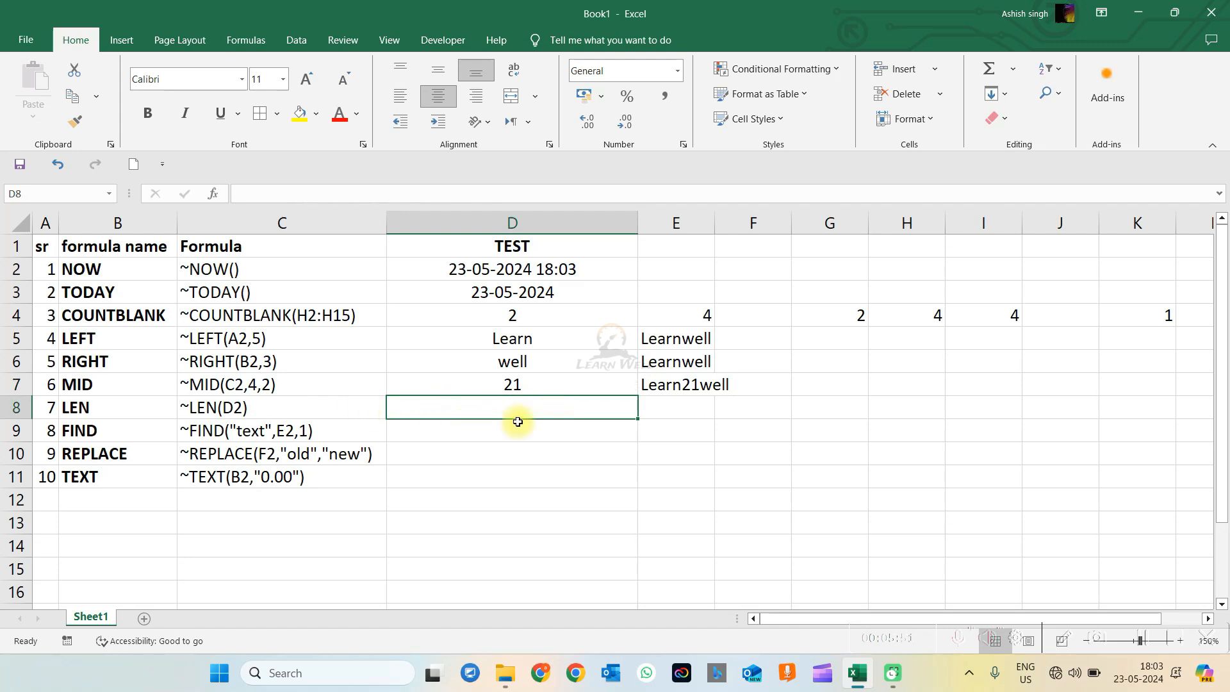
pyautogui.click(675, 384)
pyautogui.click(673, 361)
pyautogui.hotkey('ctrl', 'c')
pyautogui.press('Down')
pyautogui.press('Down')
pyautogui.press('Return')
pyautogui.press('Left')
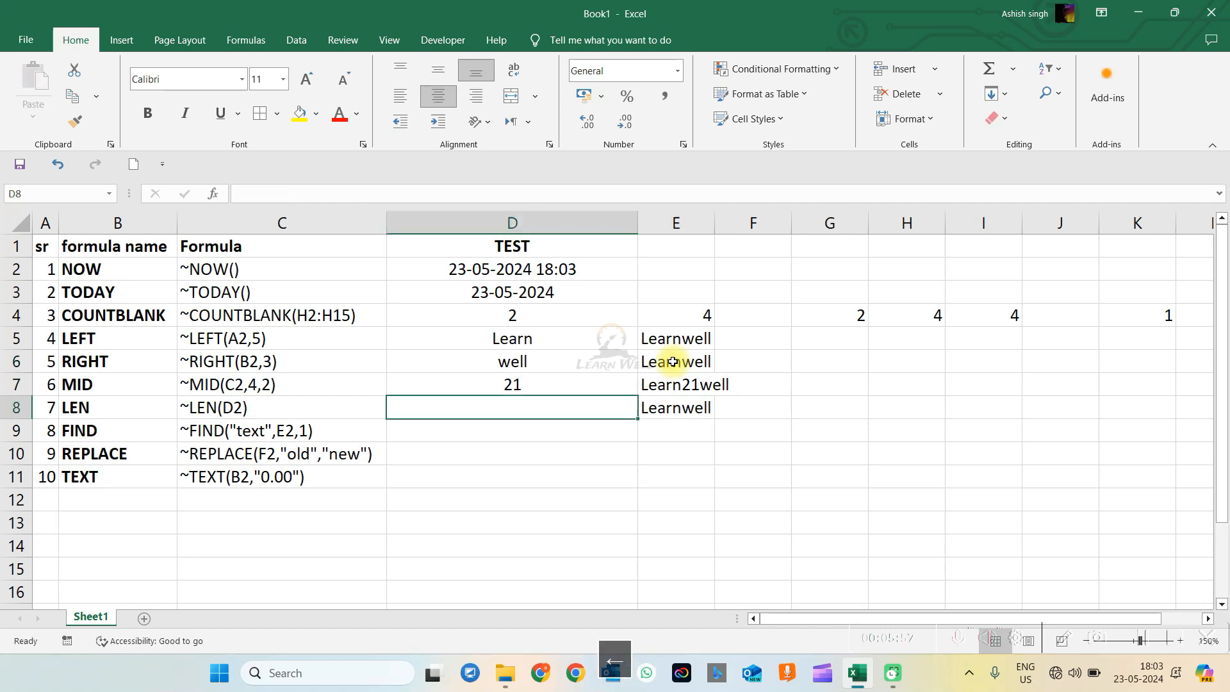
# Step: Enter =LEN(E8) in D8 to count the characters of the sample text Learnwell
pyautogui.write('=le')
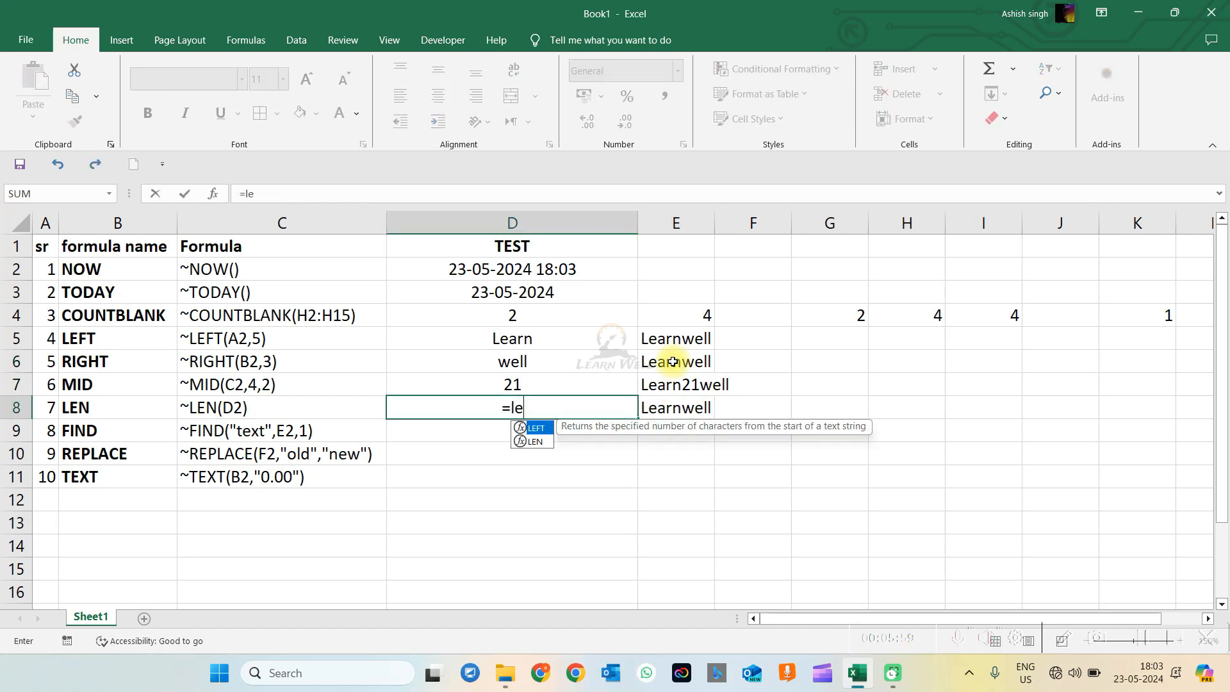
pyautogui.press('Tab')
pyautogui.press('BackSpace')
pyautogui.press('BackSpace')
pyautogui.press('BackSpace')
pyautogui.press('BackSpace')
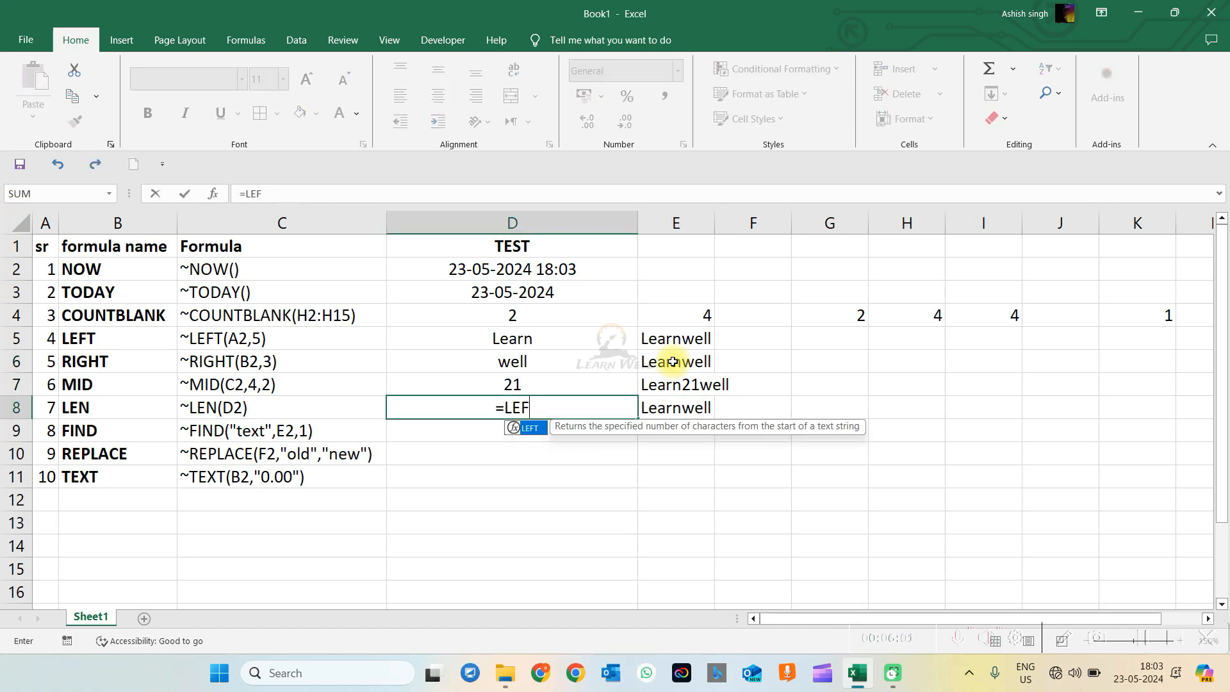
pyautogui.write('e')
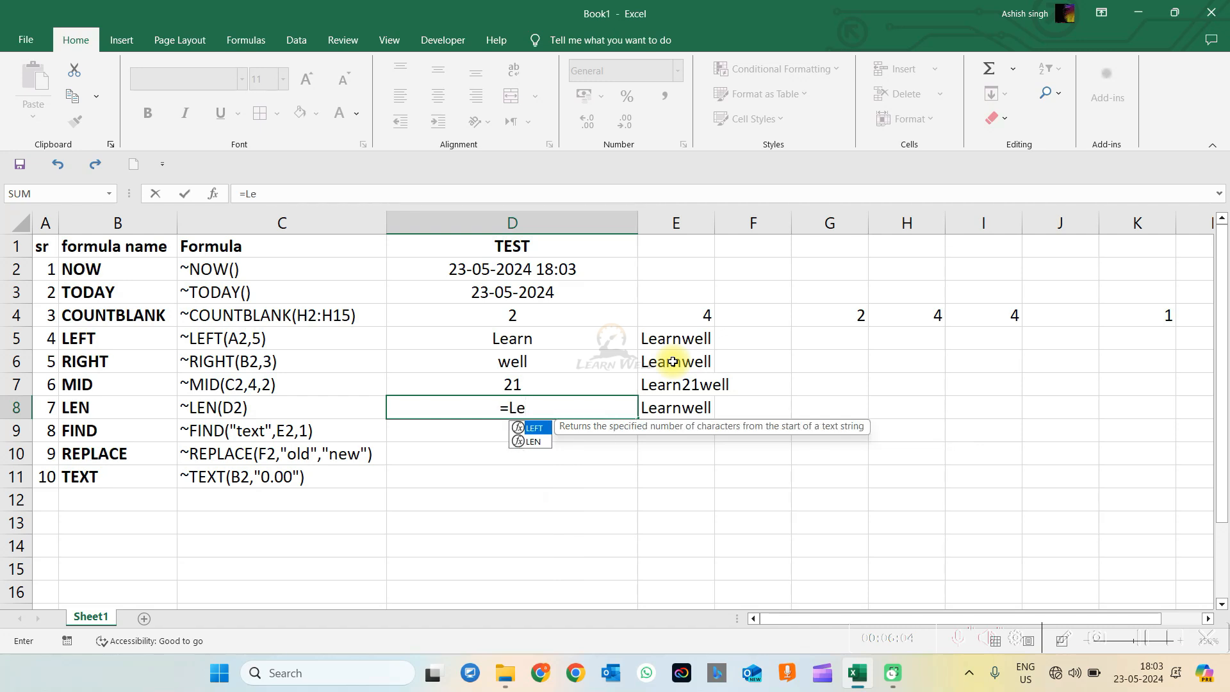
pyautogui.write('n(')
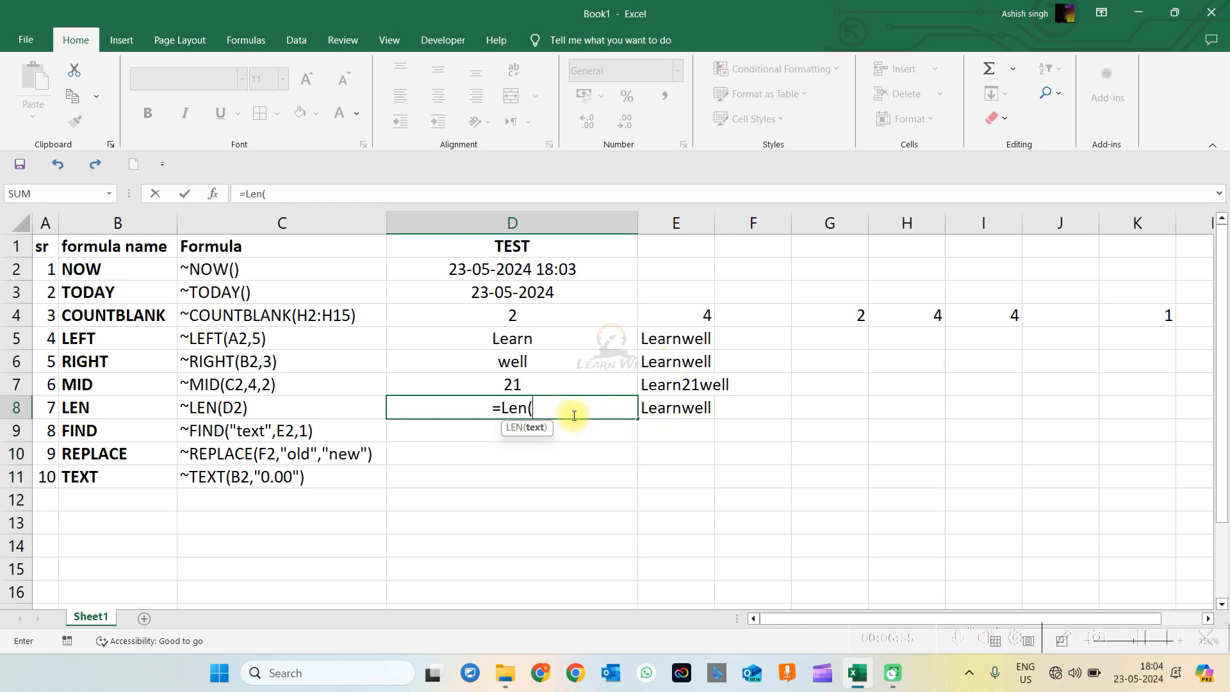
pyautogui.click(667, 407)
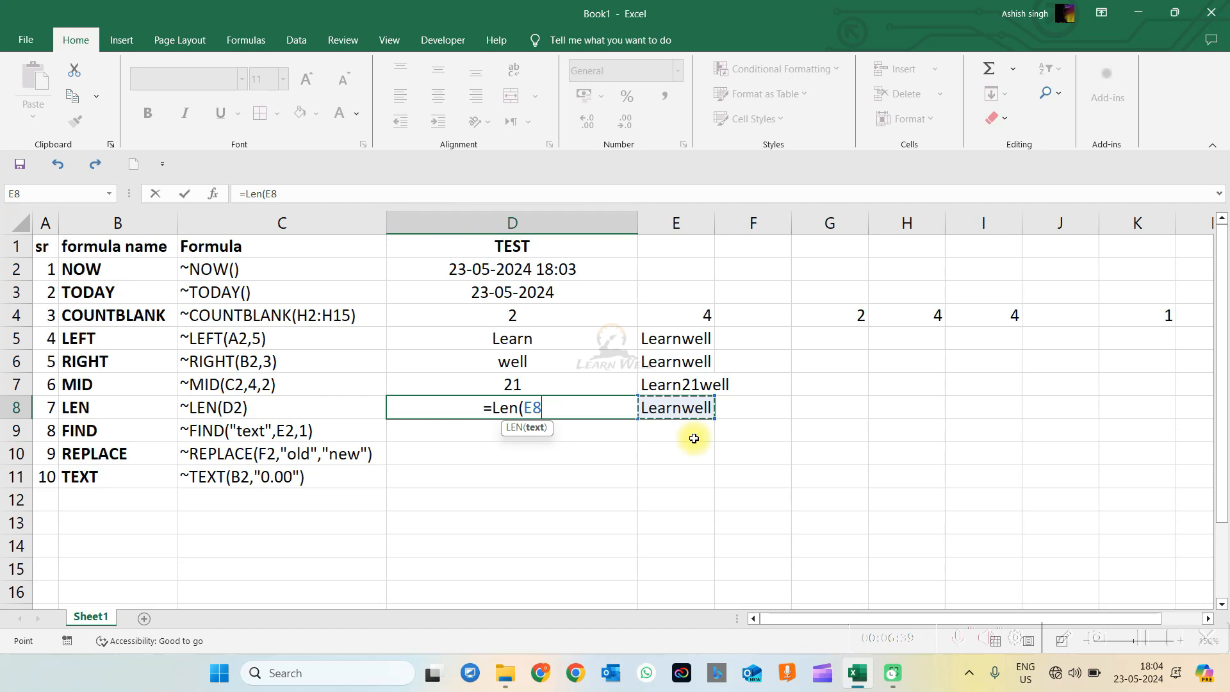
pyautogui.write(')')
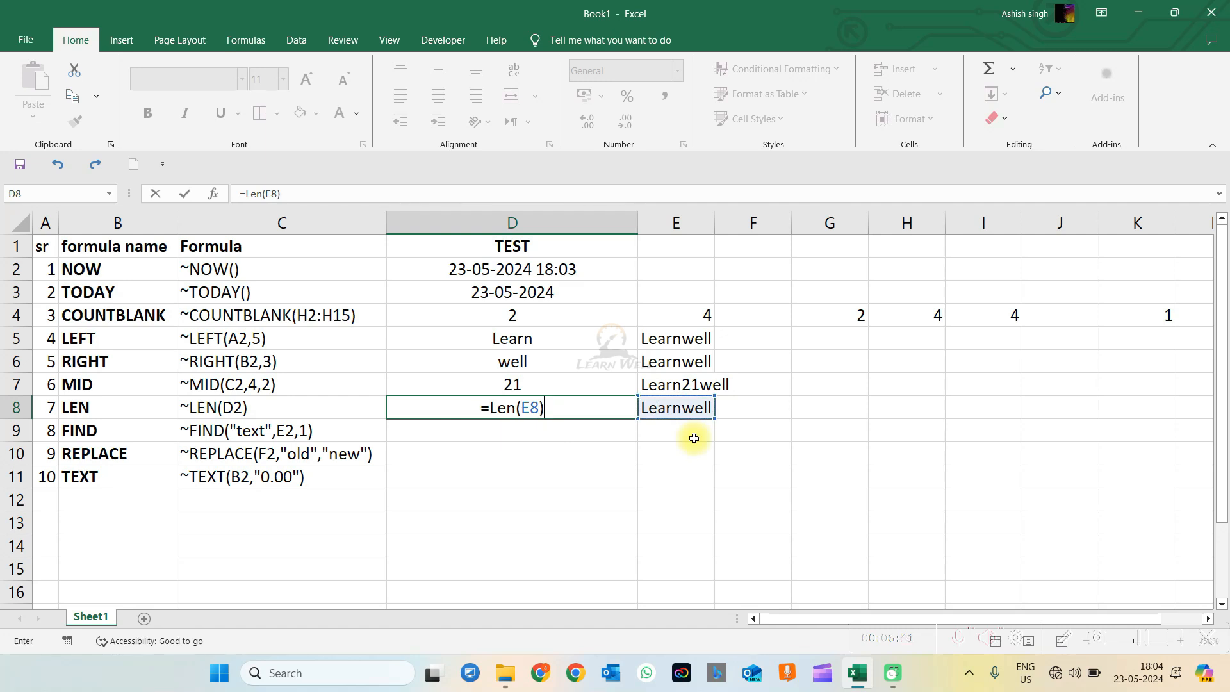
pyautogui.press('Return')
pyautogui.click(536, 407)
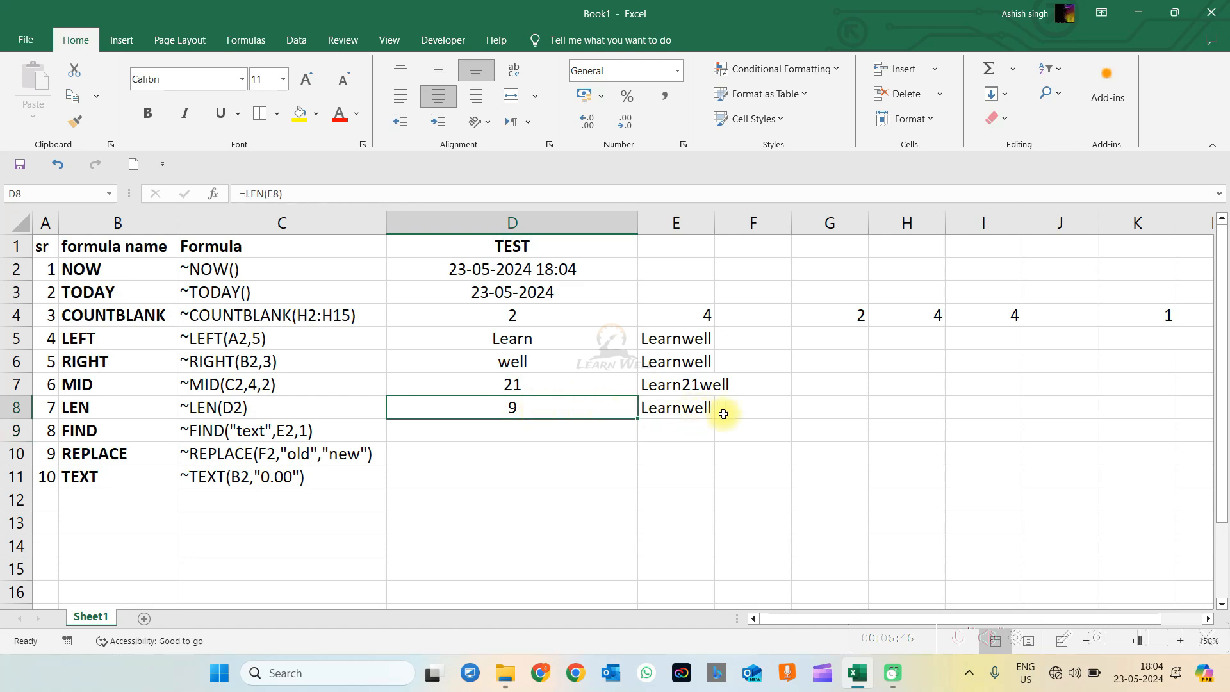
pyautogui.moveTo(697, 412); pyautogui.dragTo(672, 530)
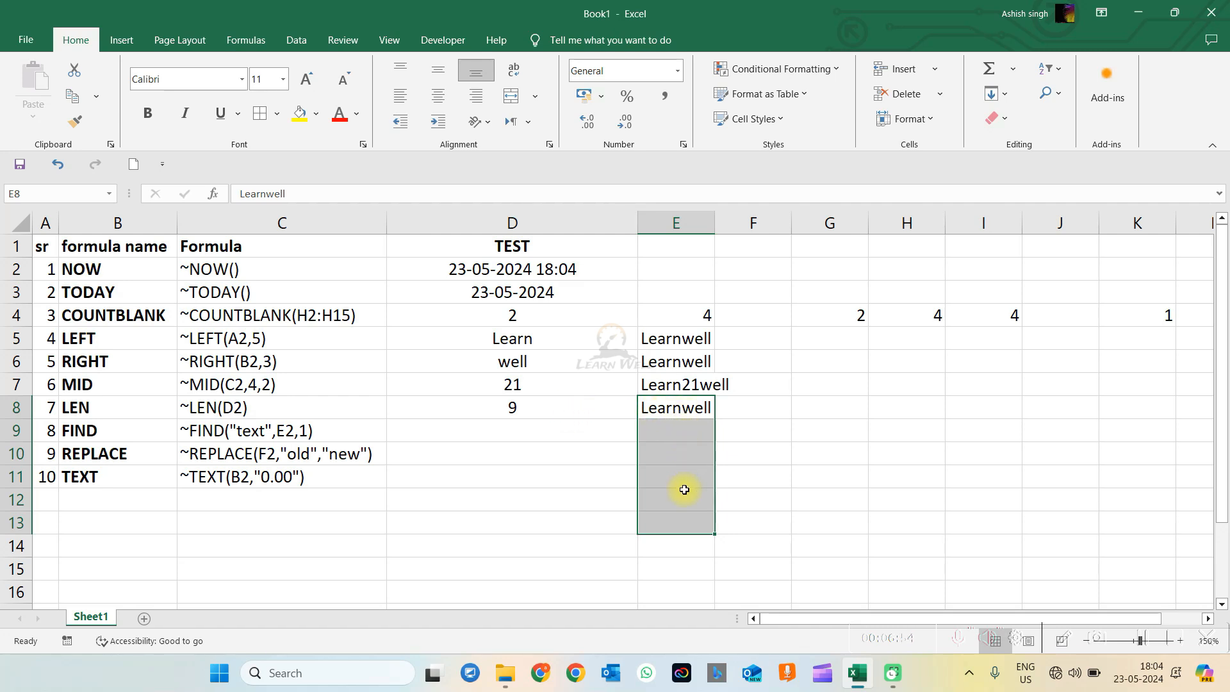
pyautogui.click(537, 424)
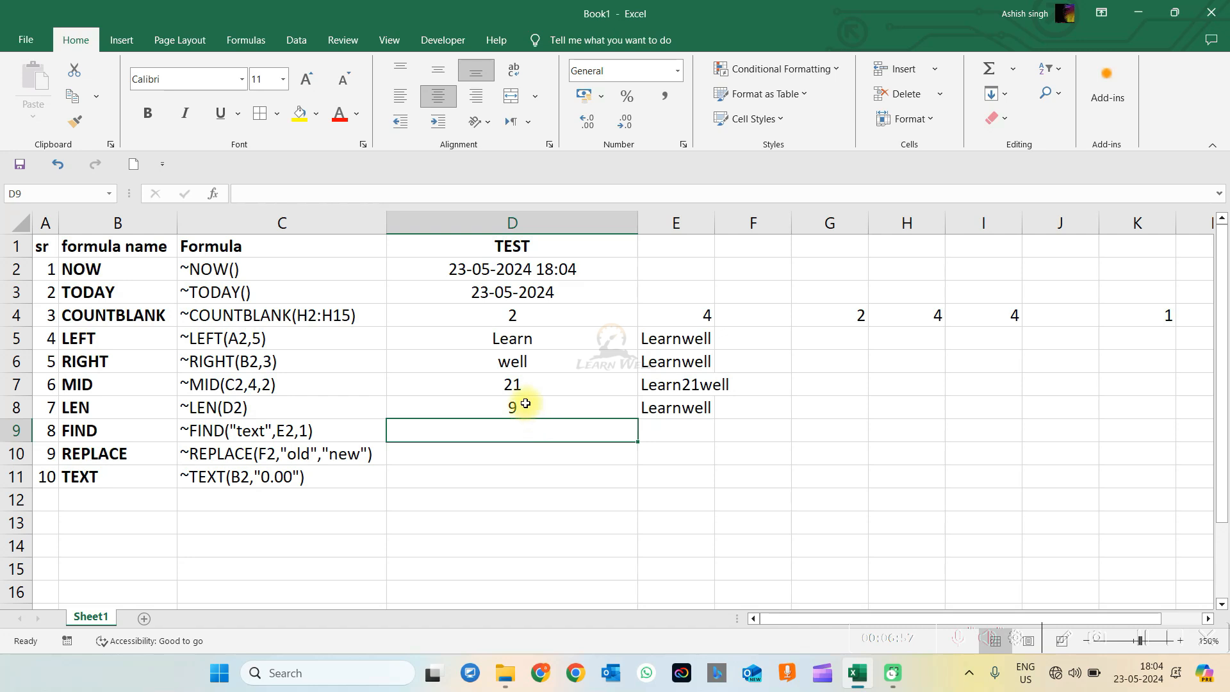
pyautogui.click(521, 405)
# Step: Begin a FIND formula in D9 with "n" in quotation marks as the text to find
pyautogui.click(530, 431)
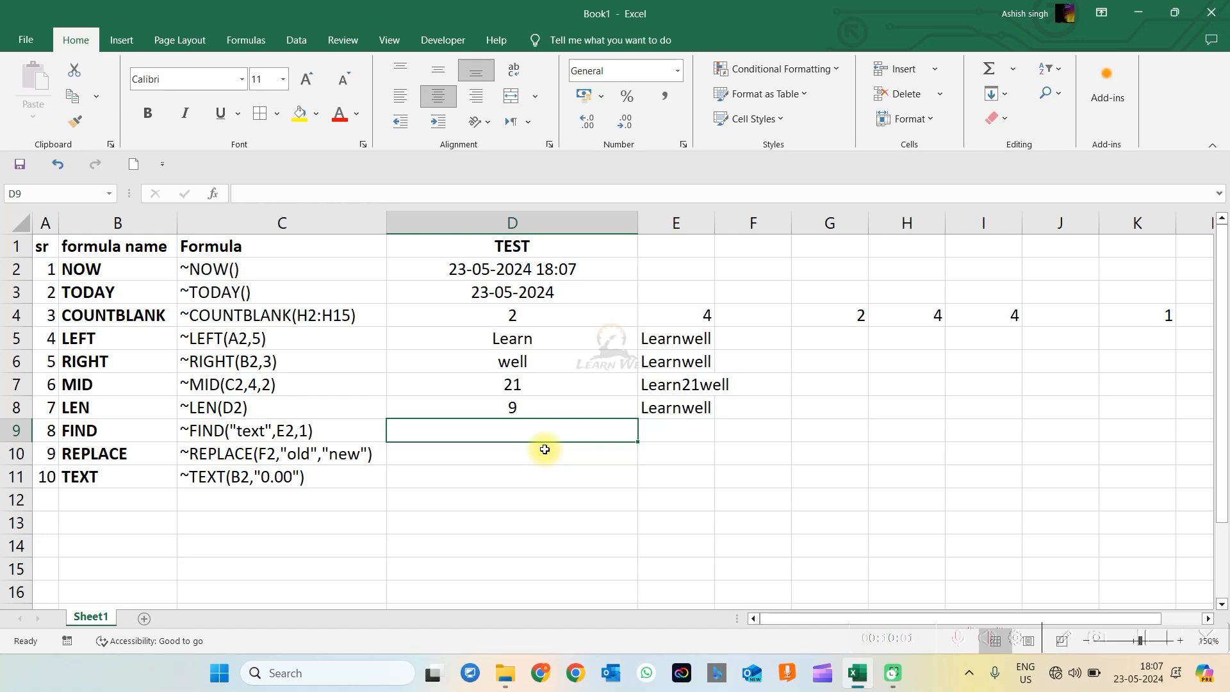
pyautogui.write('=')
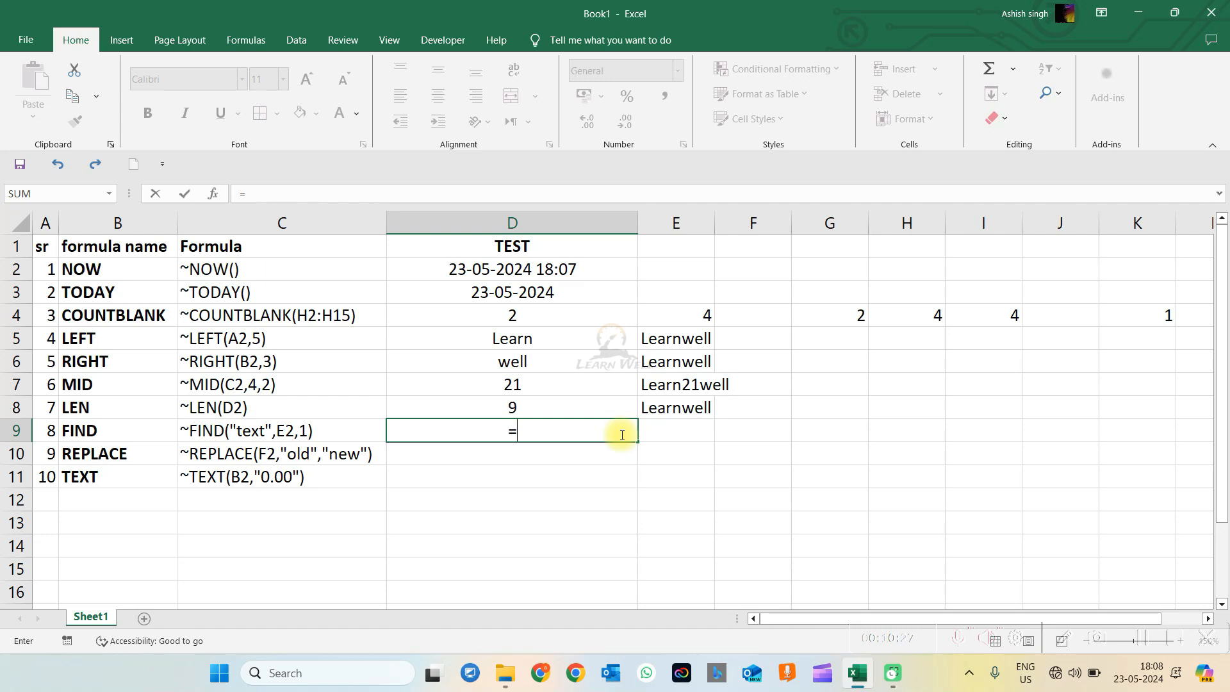
pyautogui.write('fin')
pyautogui.press('Tab')
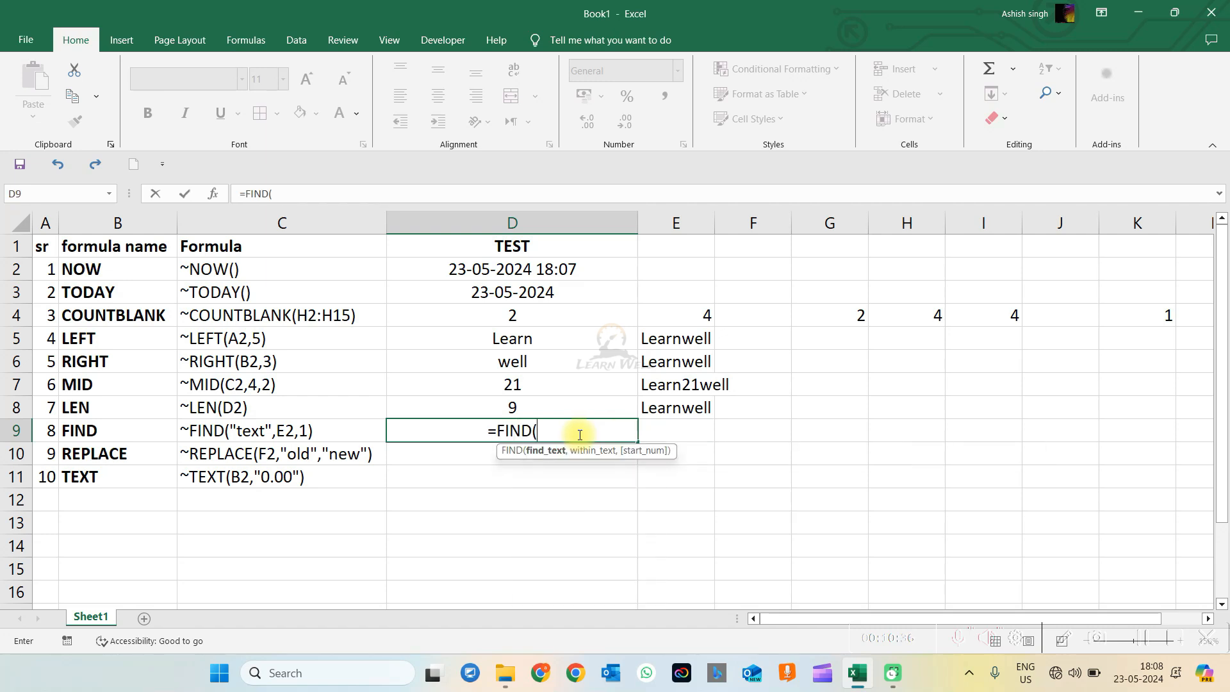
pyautogui.write('n')
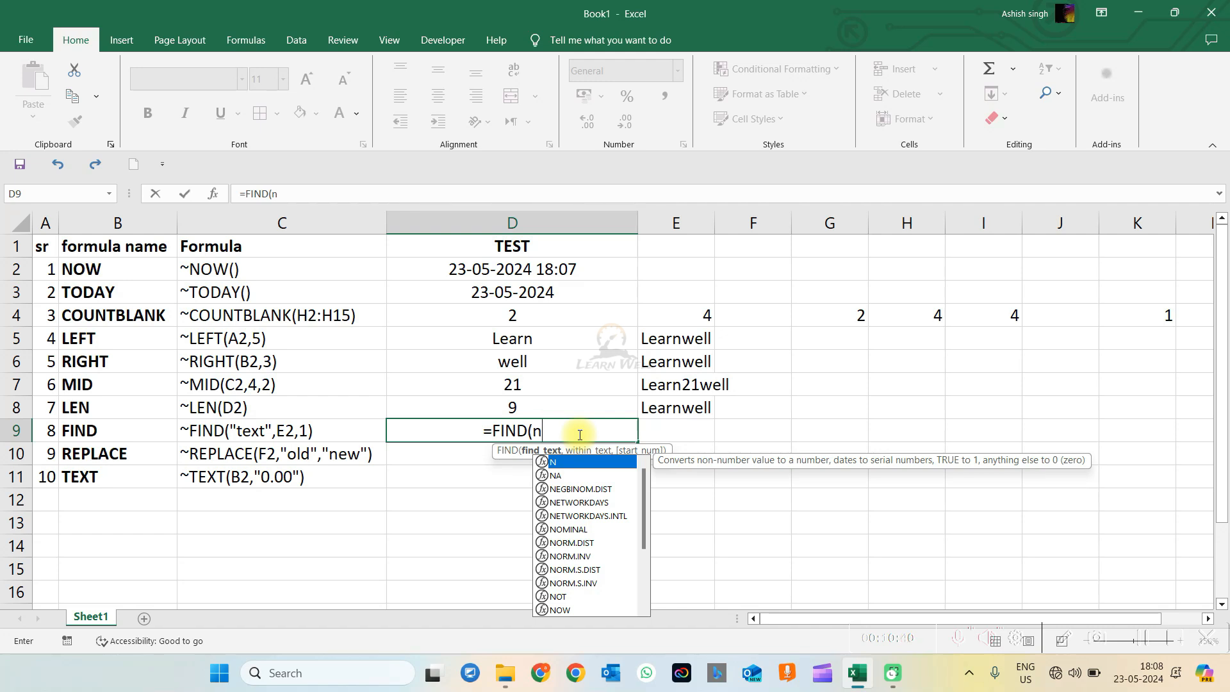
pyautogui.write('"')
pyautogui.click(528, 433)
pyautogui.write('"')
pyautogui.click(556, 431)
pyautogui.write(',')
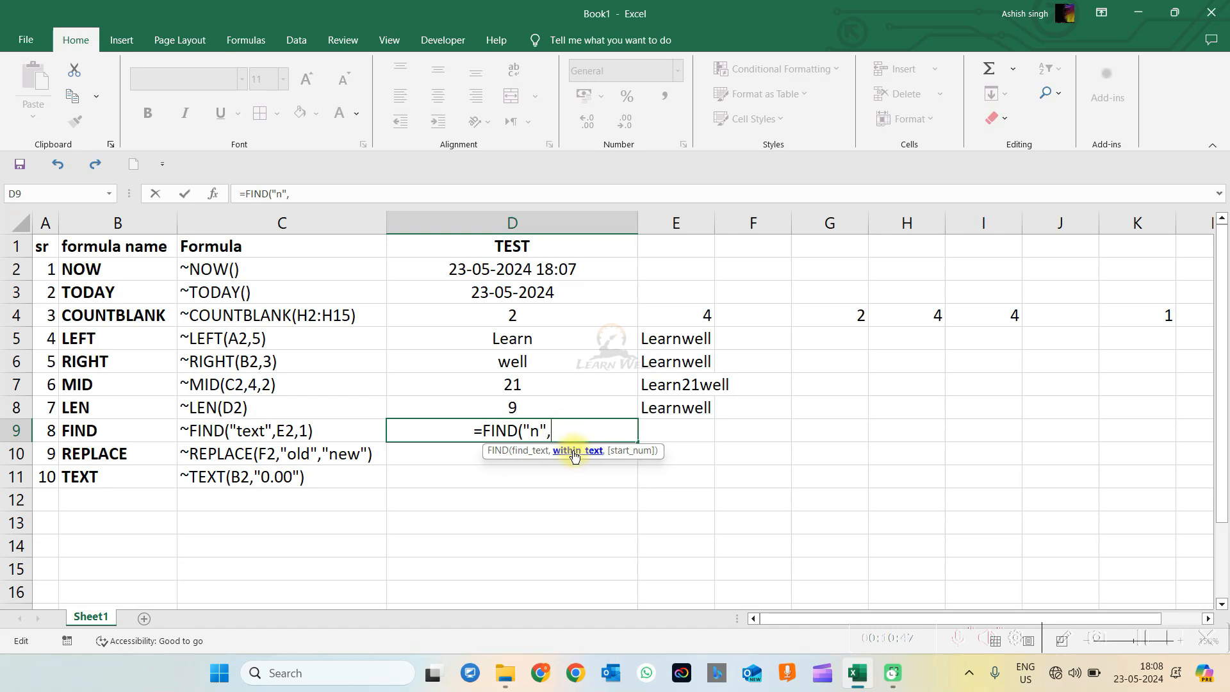
# Step: Complete the FIND formula in D9 with E8 as the text to search and 1 as the start number
pyautogui.click(671, 409)
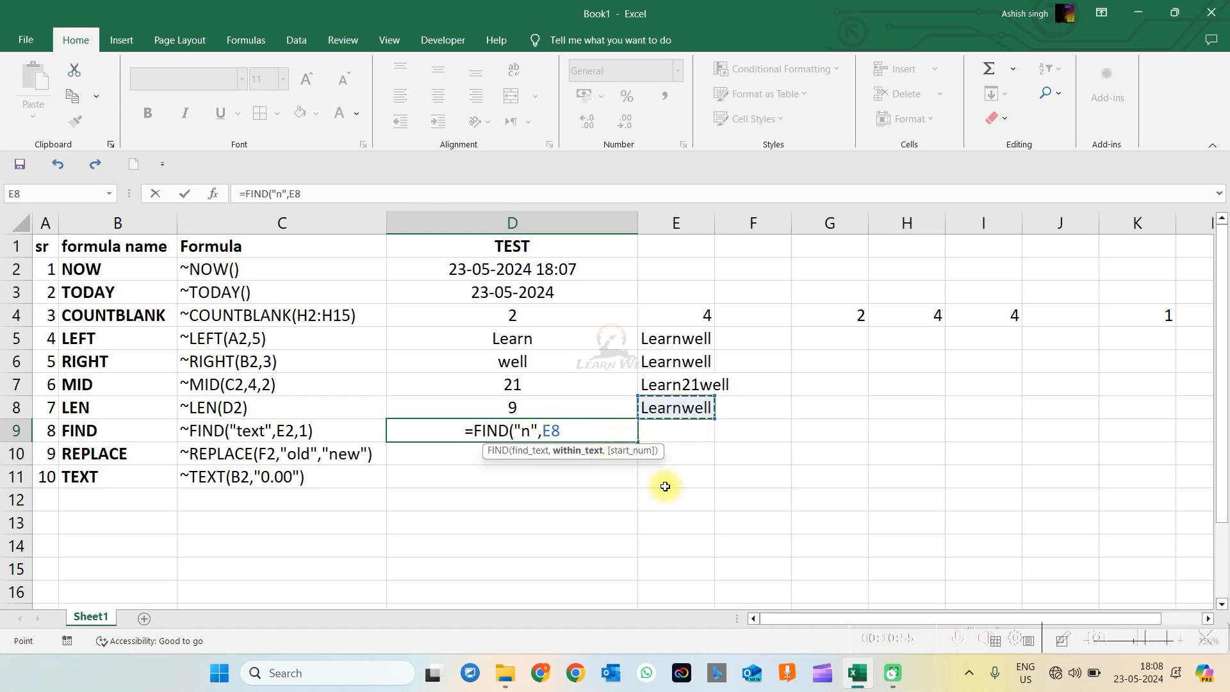
pyautogui.write(',')
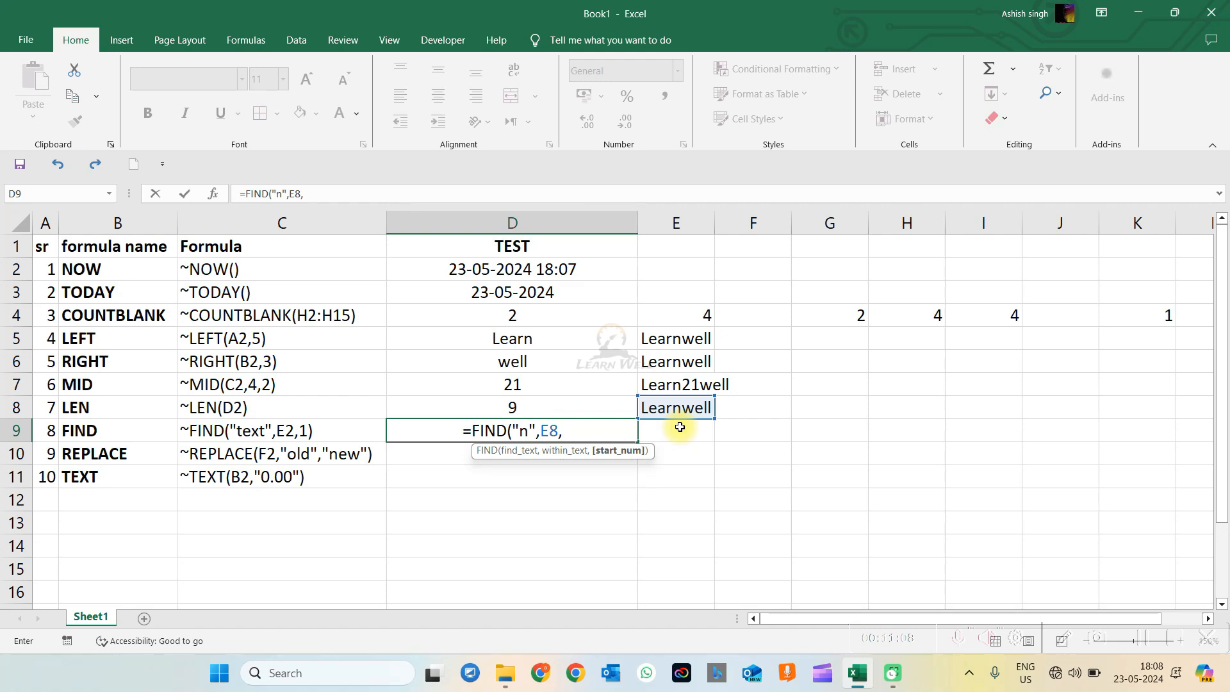
pyautogui.write('1')
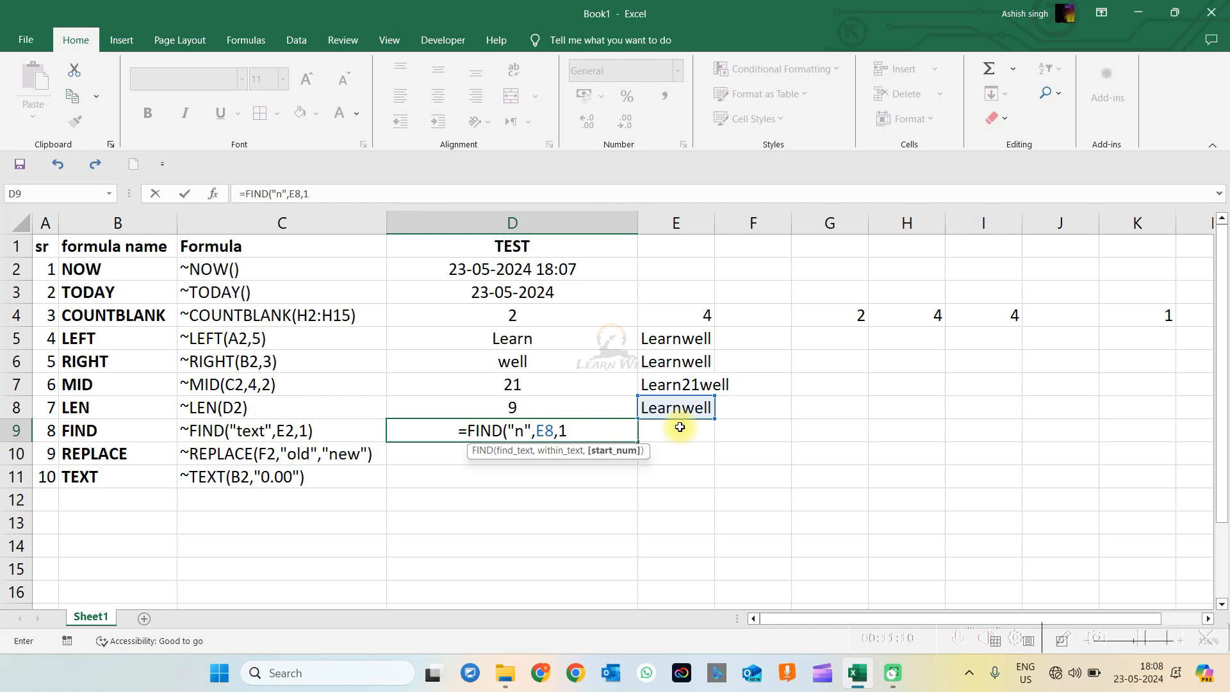
pyautogui.press('Return')
pyautogui.click(538, 430)
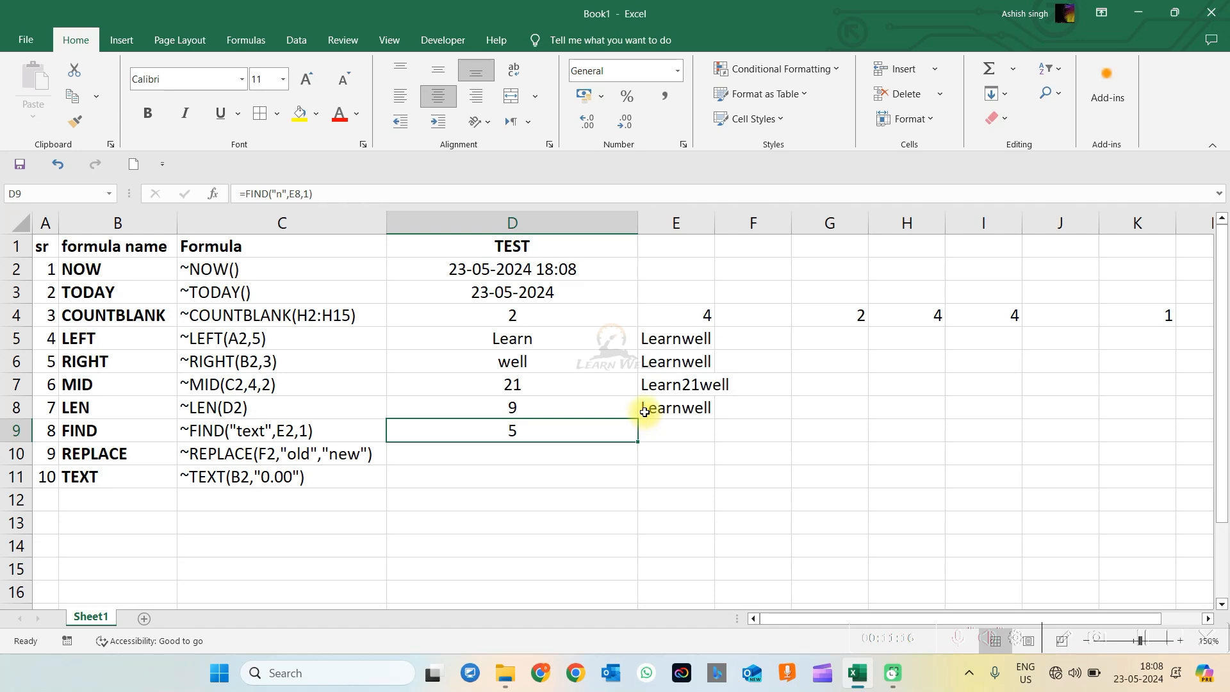
pyautogui.click(678, 411)
pyautogui.click(484, 428)
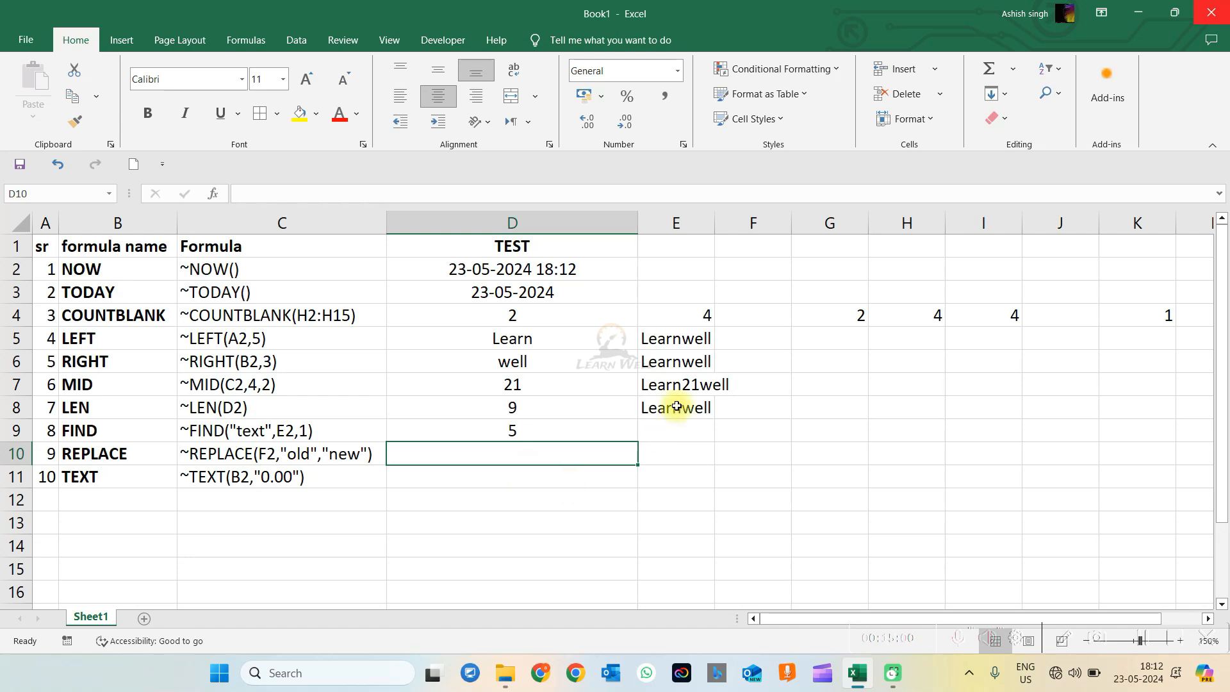
# Step: Begin a REPLACE formula in D10 with E7, the sample text Learn21well, as the old text
pyautogui.click(673, 383)
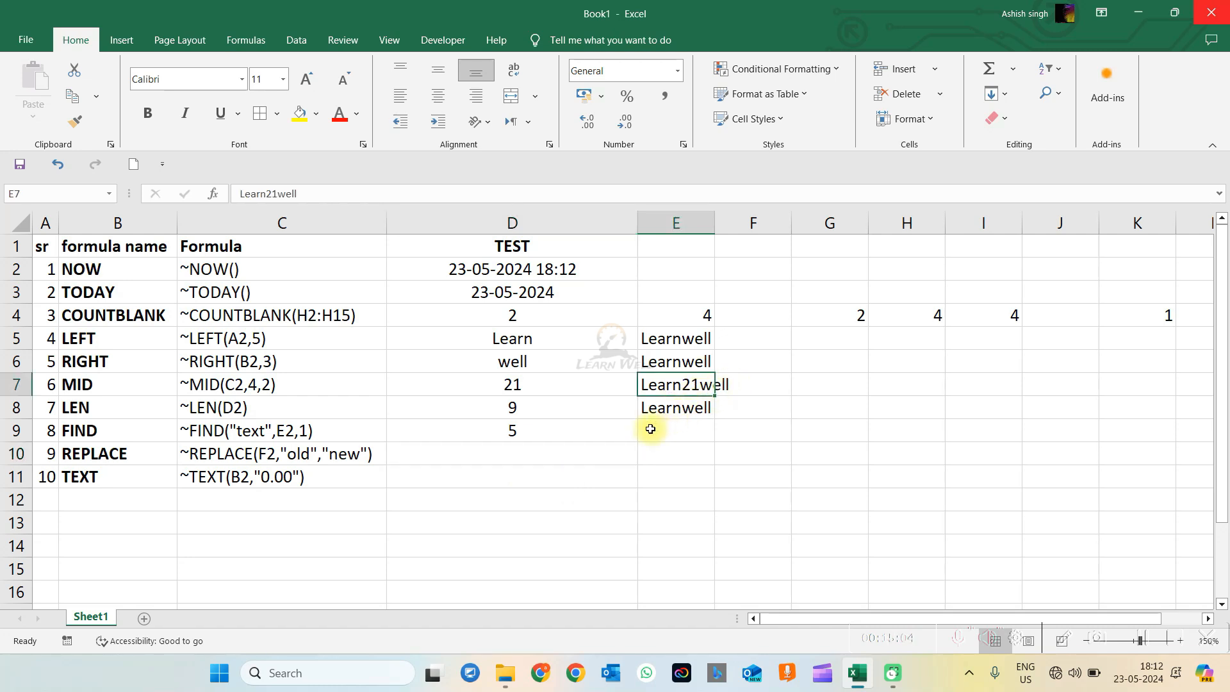
pyautogui.click(559, 451)
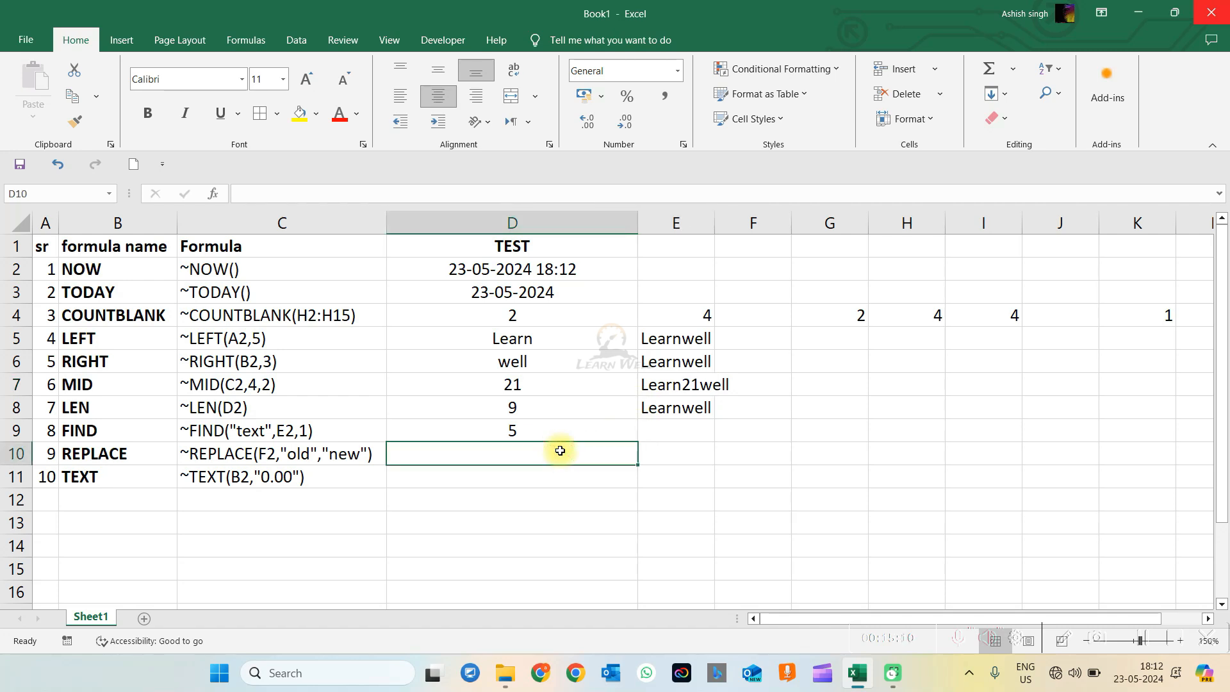
pyautogui.write('=')
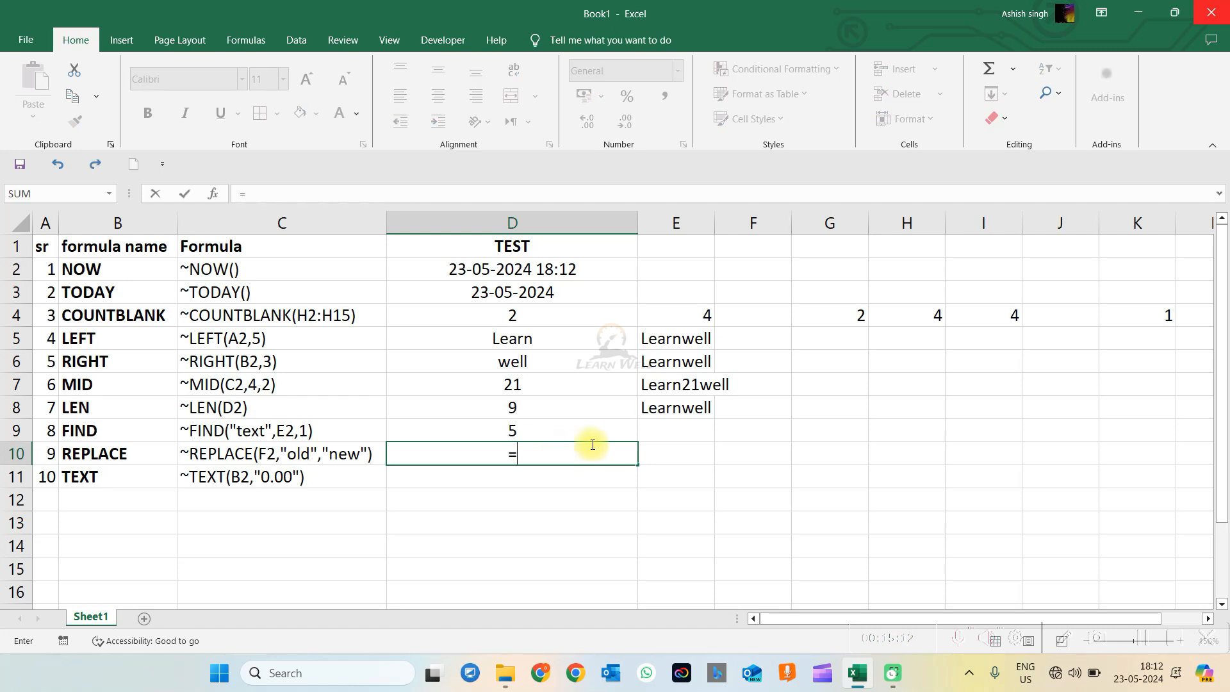
pyautogui.write('re')
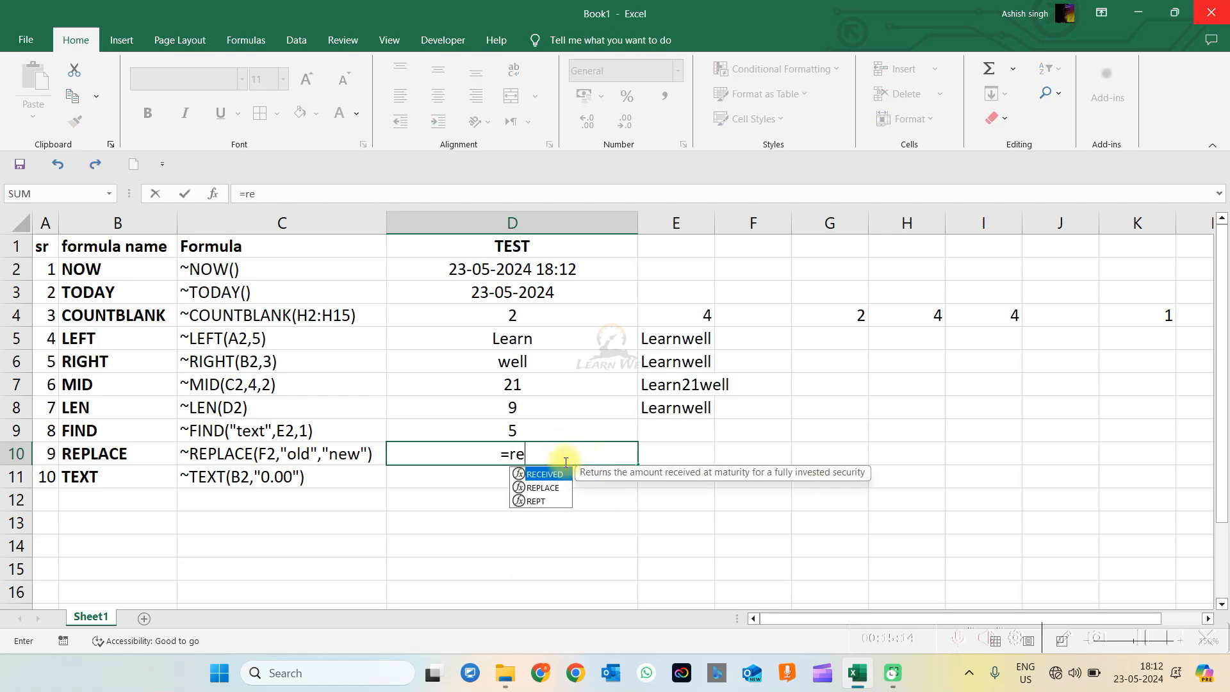
pyautogui.press('Down')
pyautogui.press('Tab')
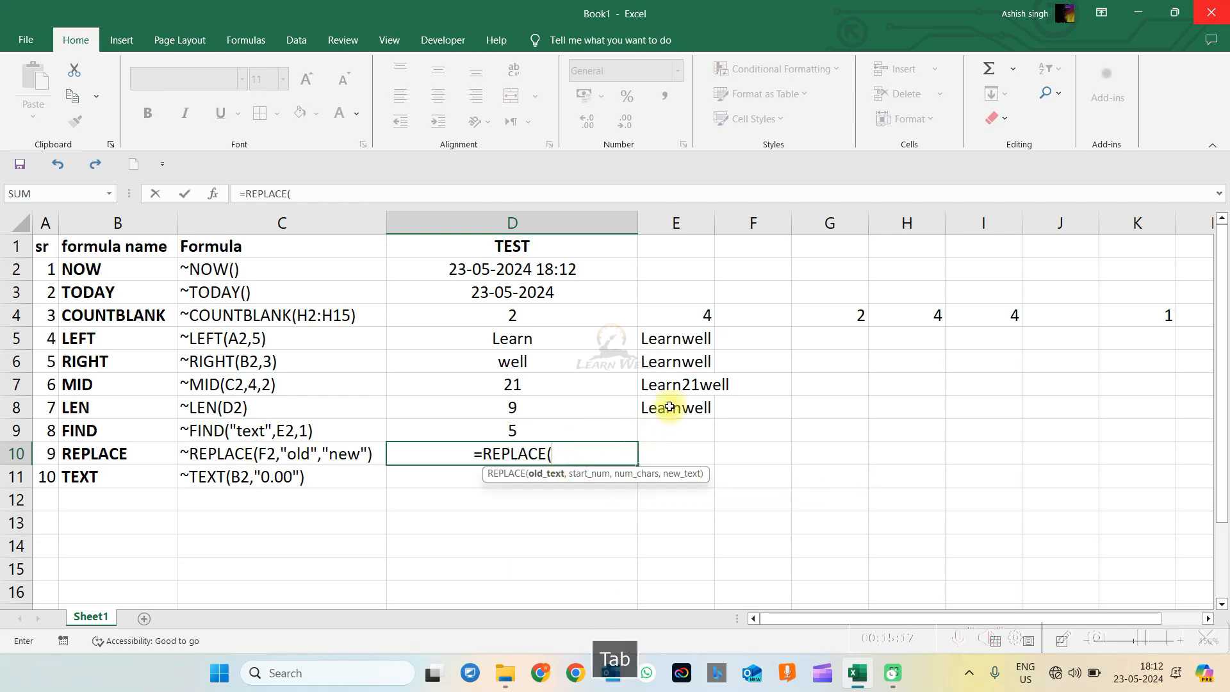
pyautogui.click(676, 382)
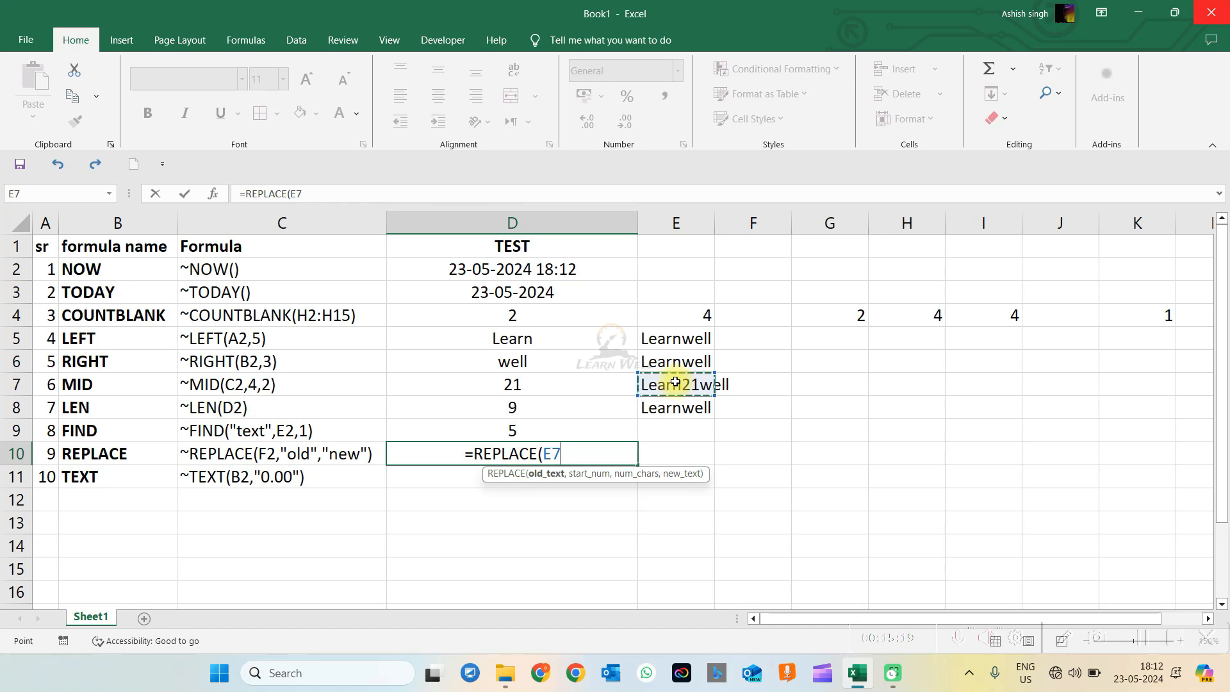
# Step: Complete the REPLACE formula in D10 with start number 6, 2 characters and empty new text, giving =REPLACE(E7,6,2,"")
pyautogui.write(',')
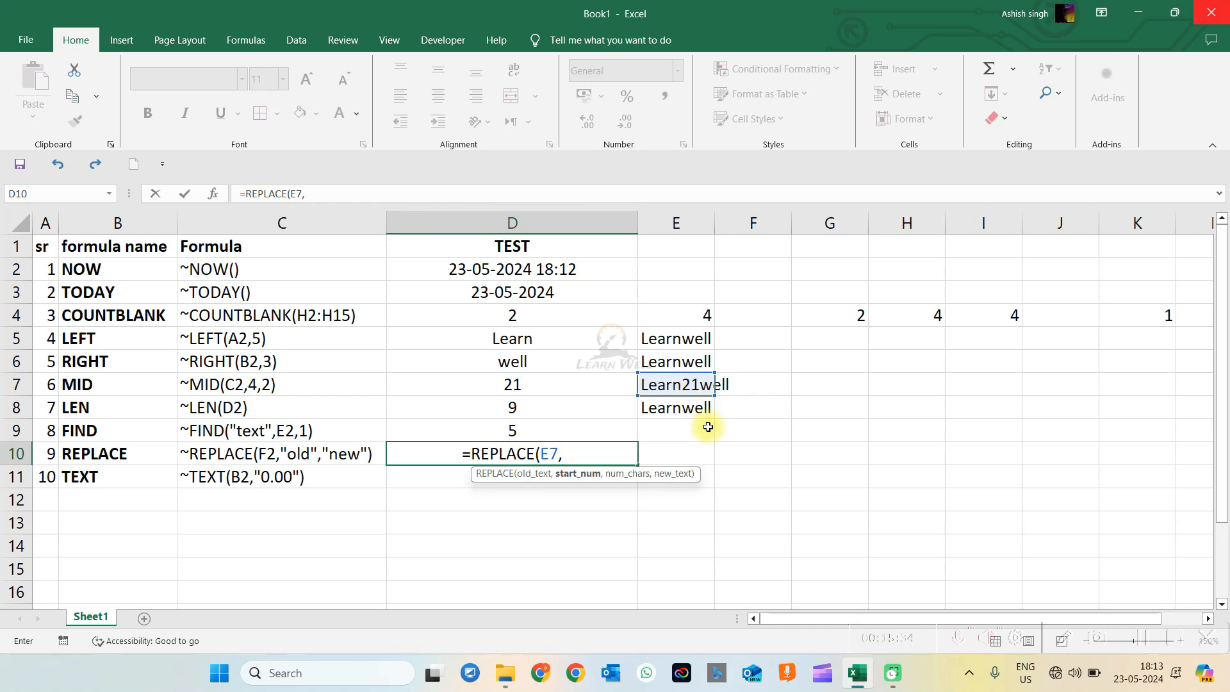
pyautogui.write('6')
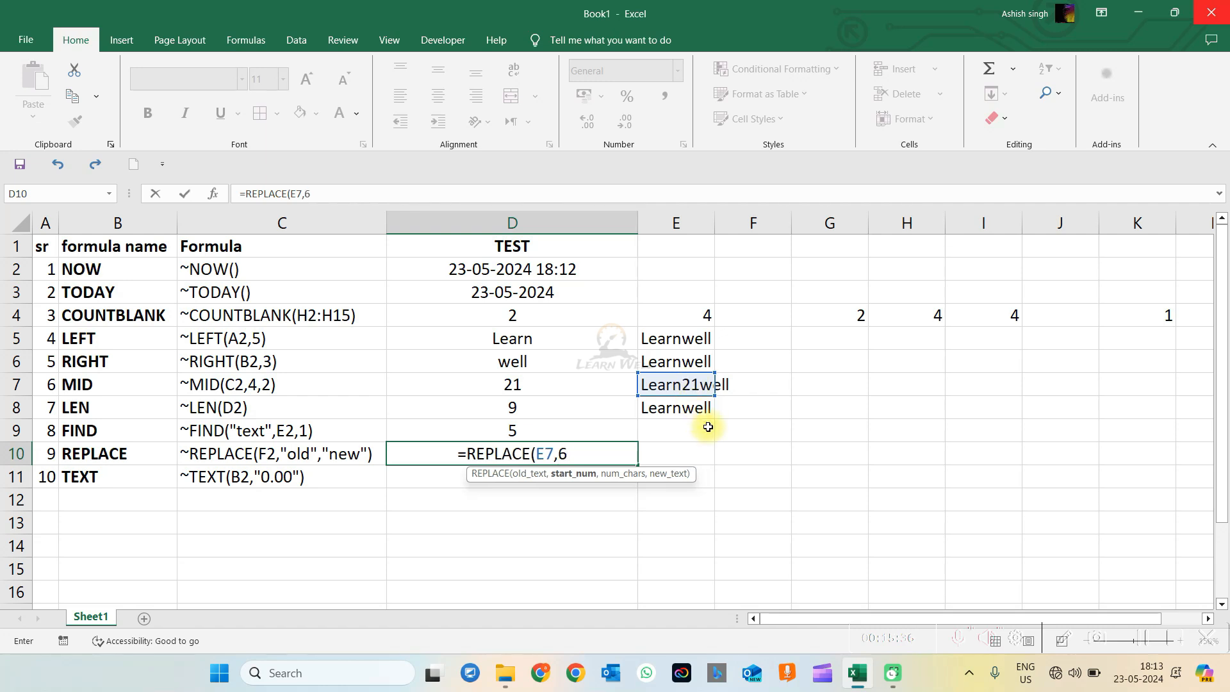
pyautogui.write(',')
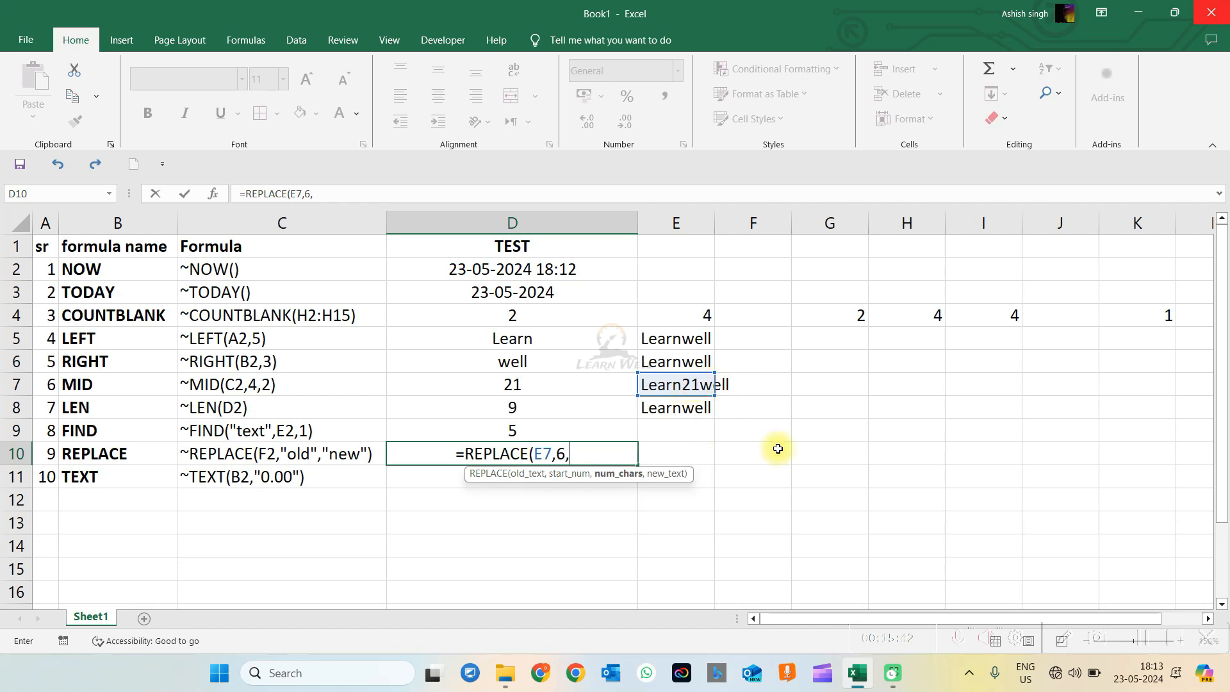
pyautogui.write('2')
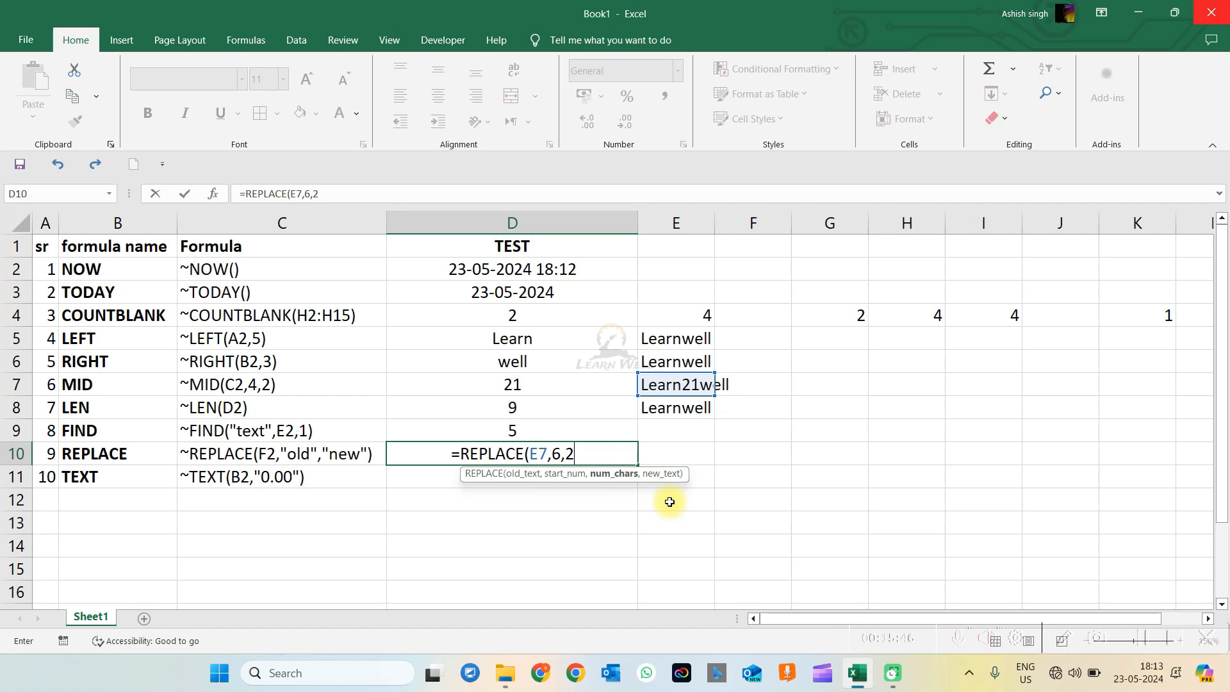
pyautogui.write(',')
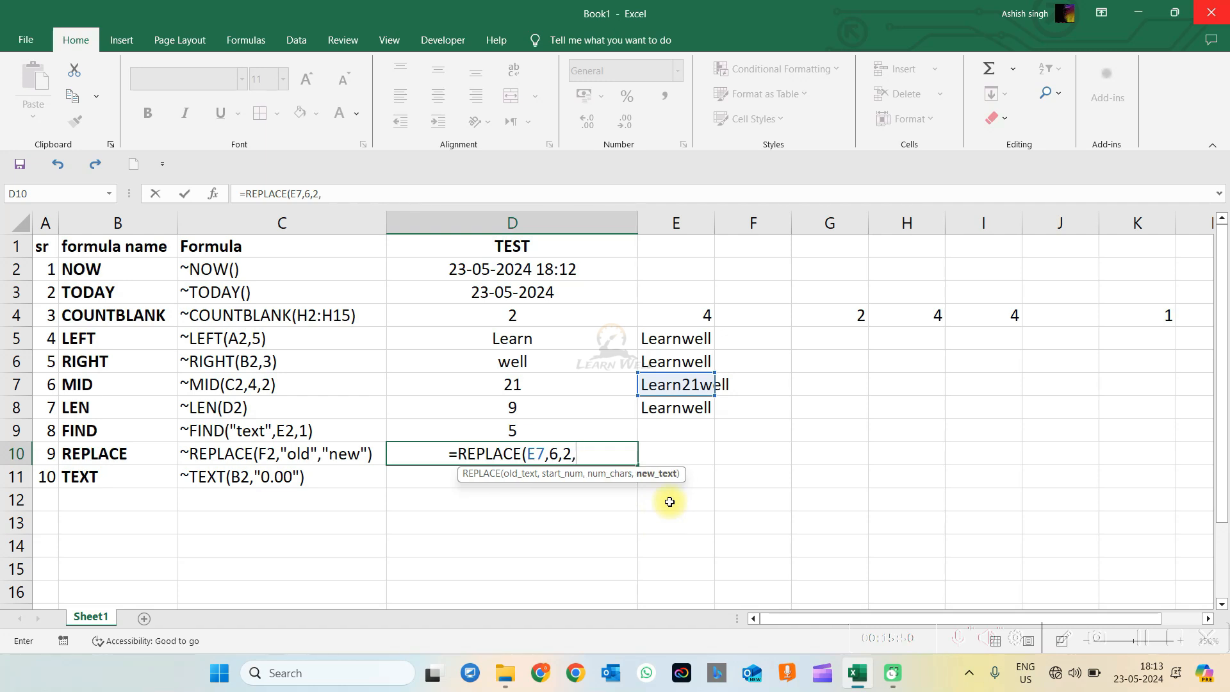
pyautogui.write('""')
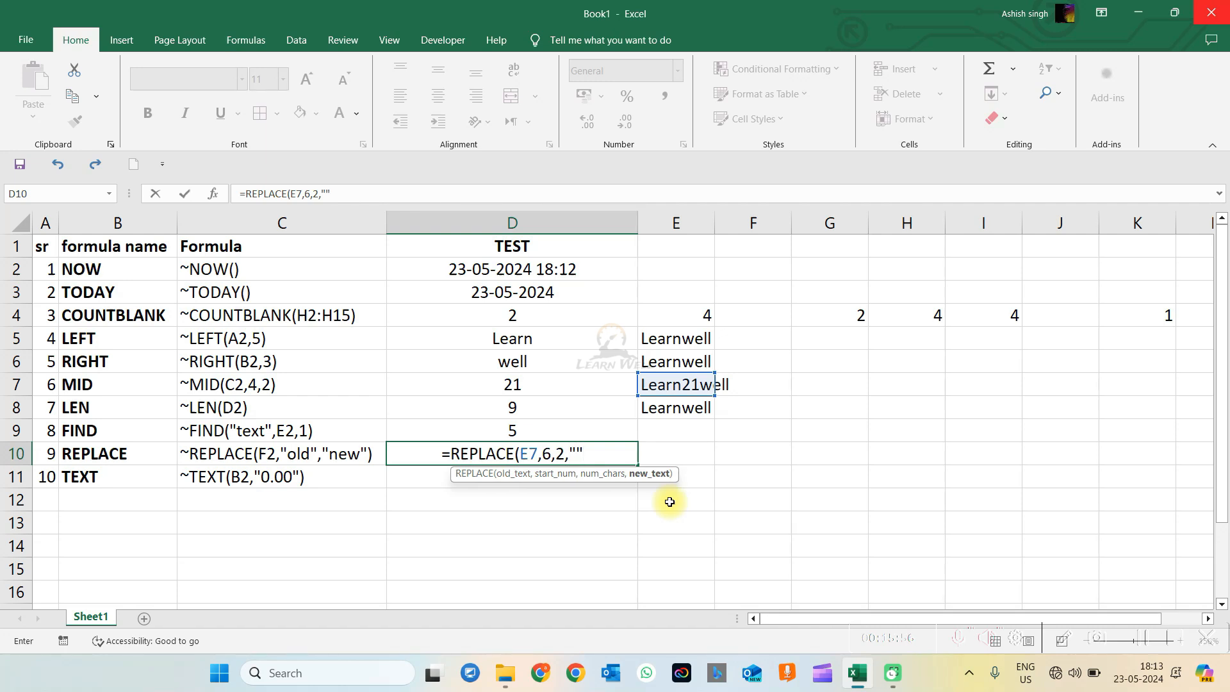
pyautogui.write(')')
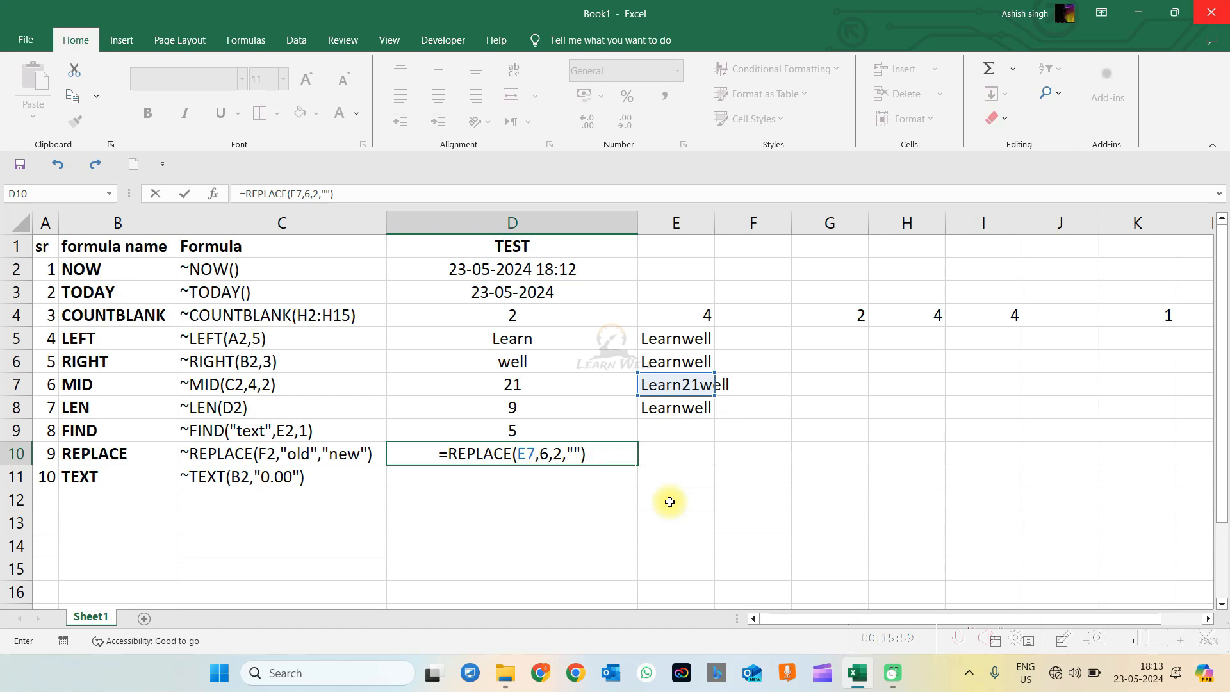
pyautogui.press('Return')
pyautogui.click(547, 456)
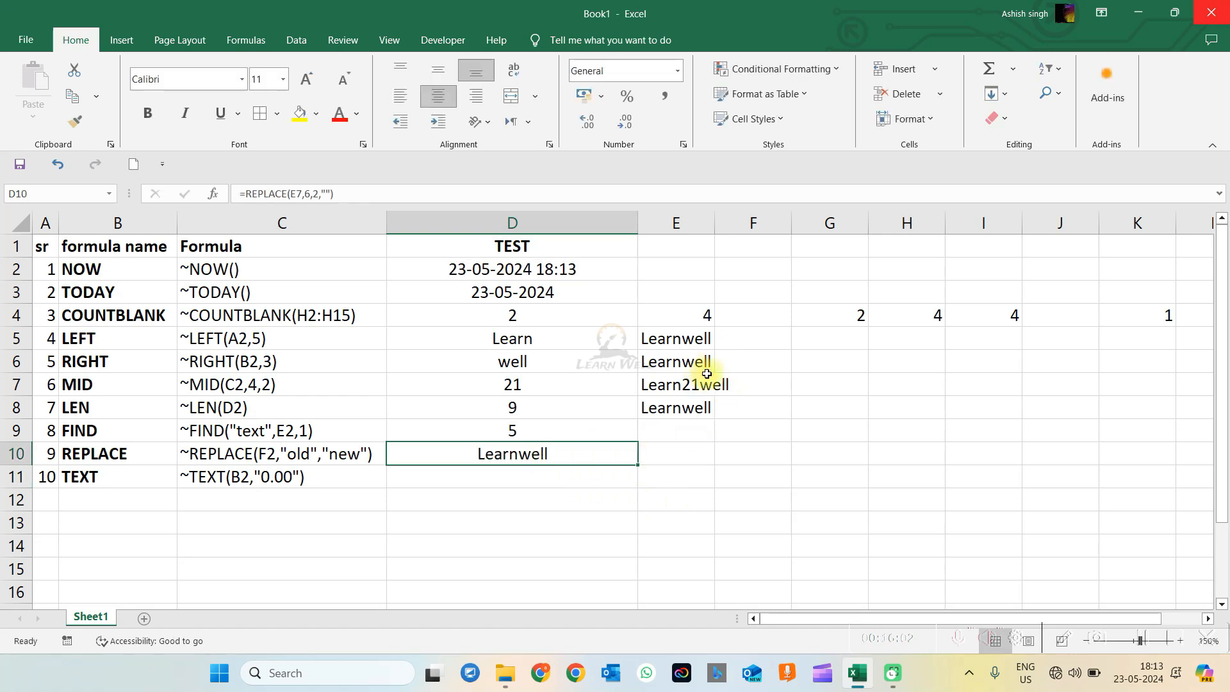
# Step: Change the new text in the REPLACE formula in D10 to a slash with a space on each side, " / "
pyautogui.doubleClick(537, 454)
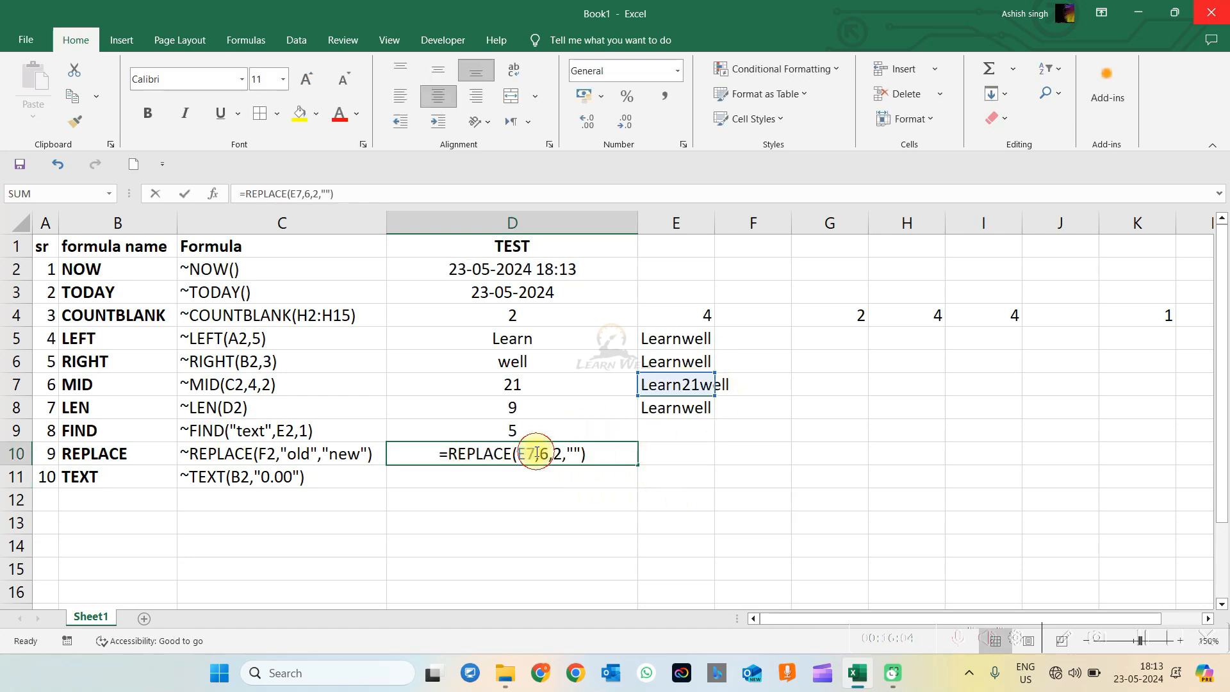
pyautogui.click(573, 452)
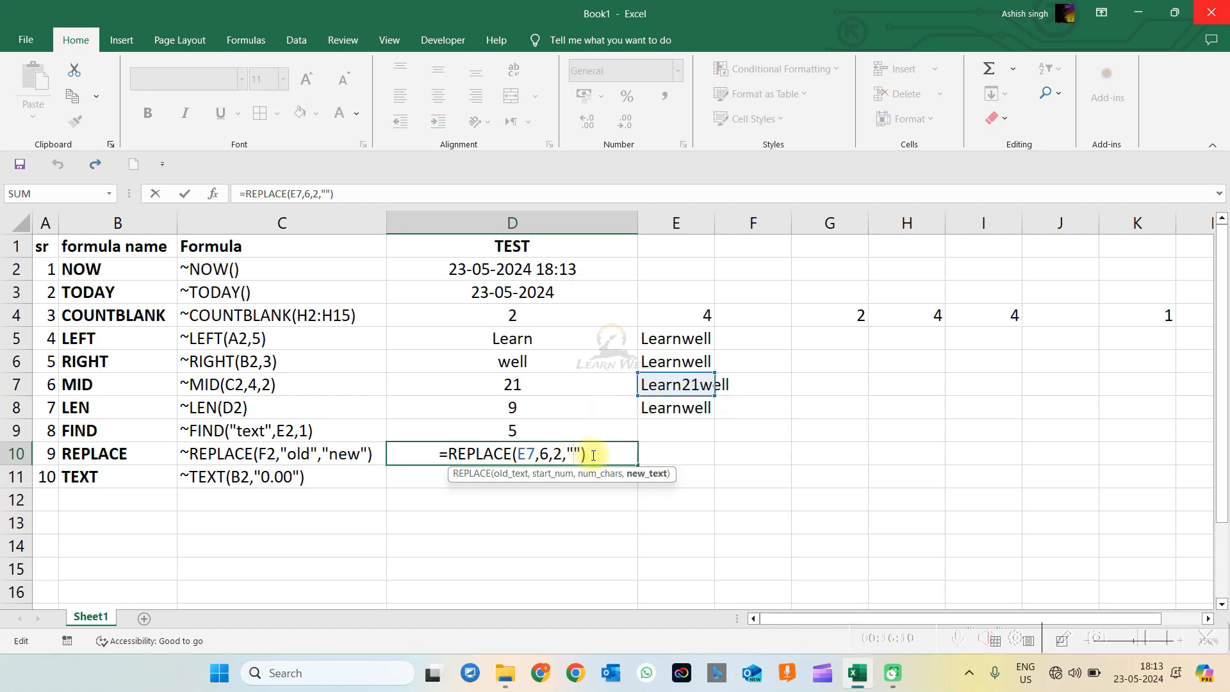
pyautogui.write('/')
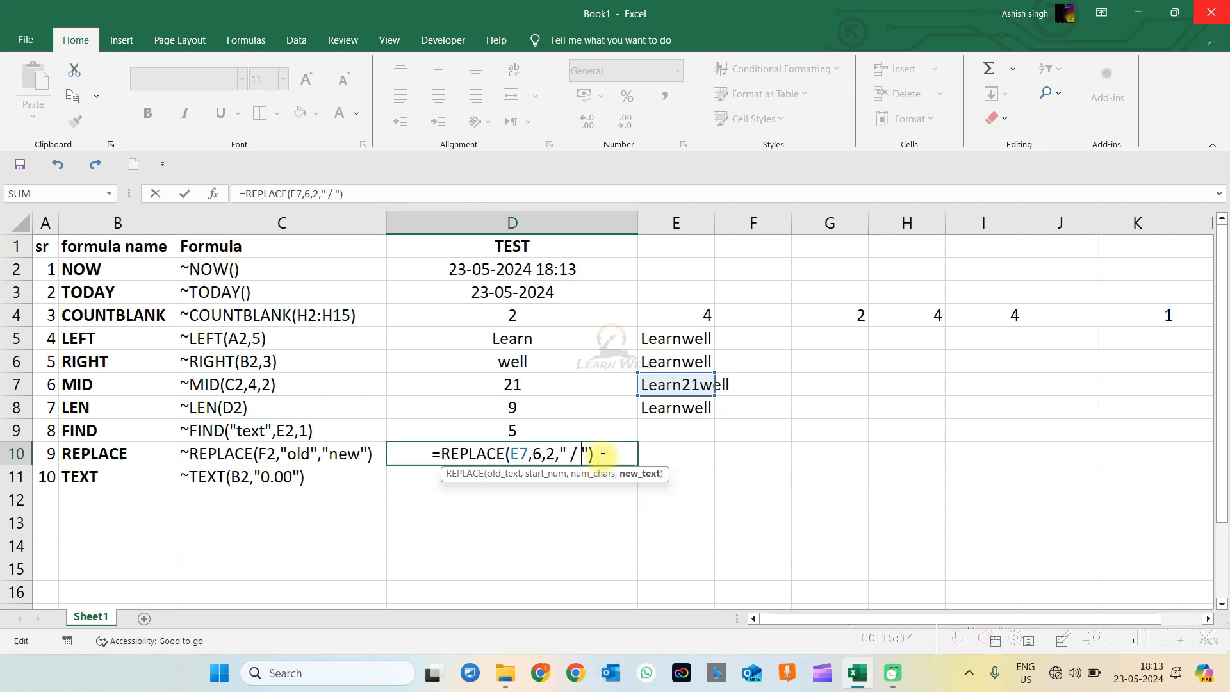
pyautogui.press('Return')
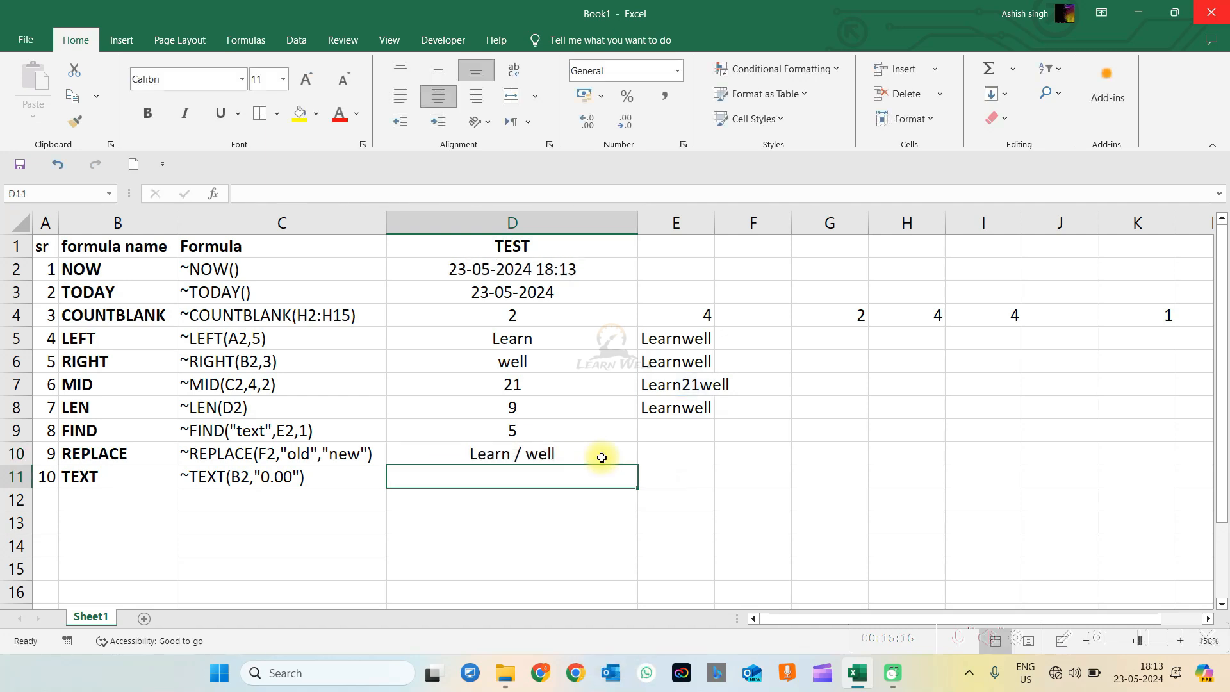
pyautogui.click(601, 457)
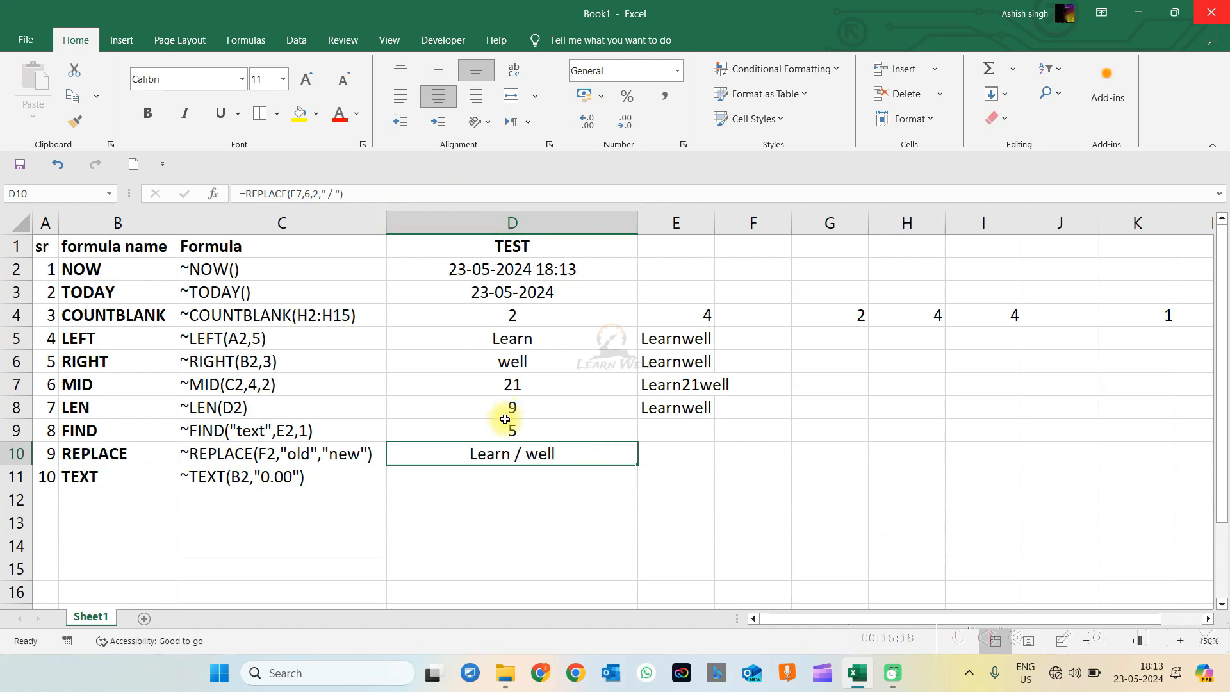
# Step: Set the new text in D10's REPLACE formula to " 55 ", giving =REPLACE(E7,6,2," 55 "), and review its arguments against the sample text
pyautogui.doubleClick(565, 455)
pyautogui.click(571, 452)
pyautogui.press('BackSpace')
pyautogui.write('55')
pyautogui.press('Return')
pyautogui.click(566, 462)
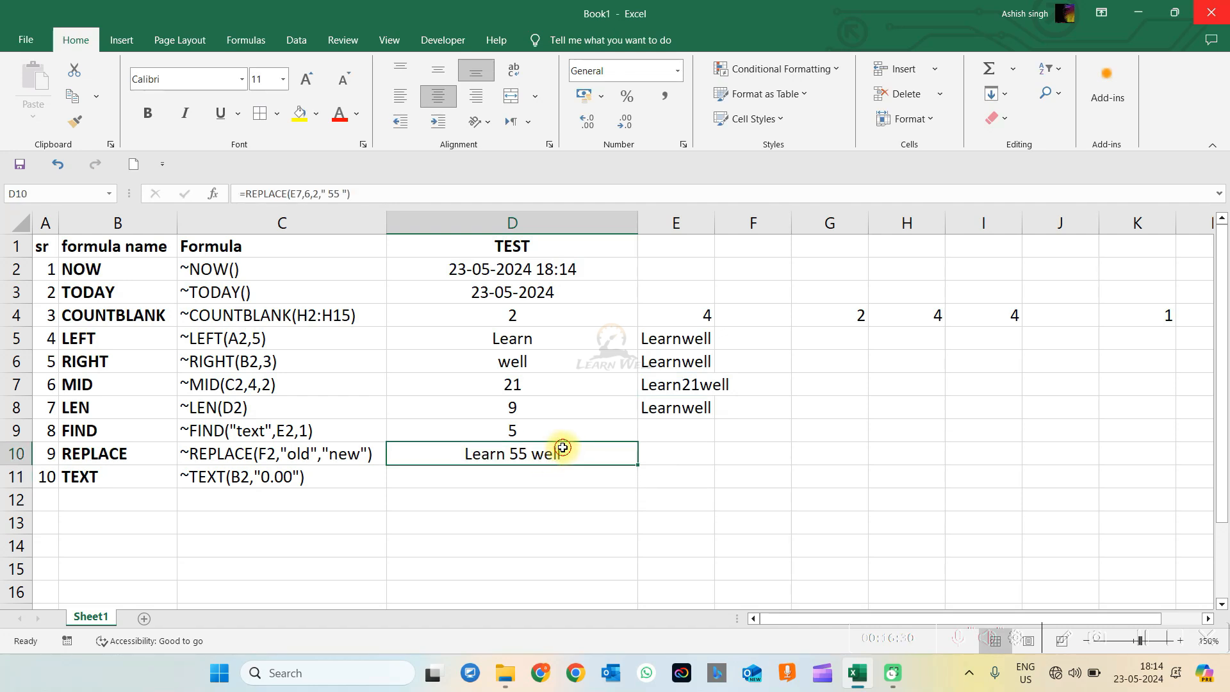
pyautogui.doubleClick(562, 448)
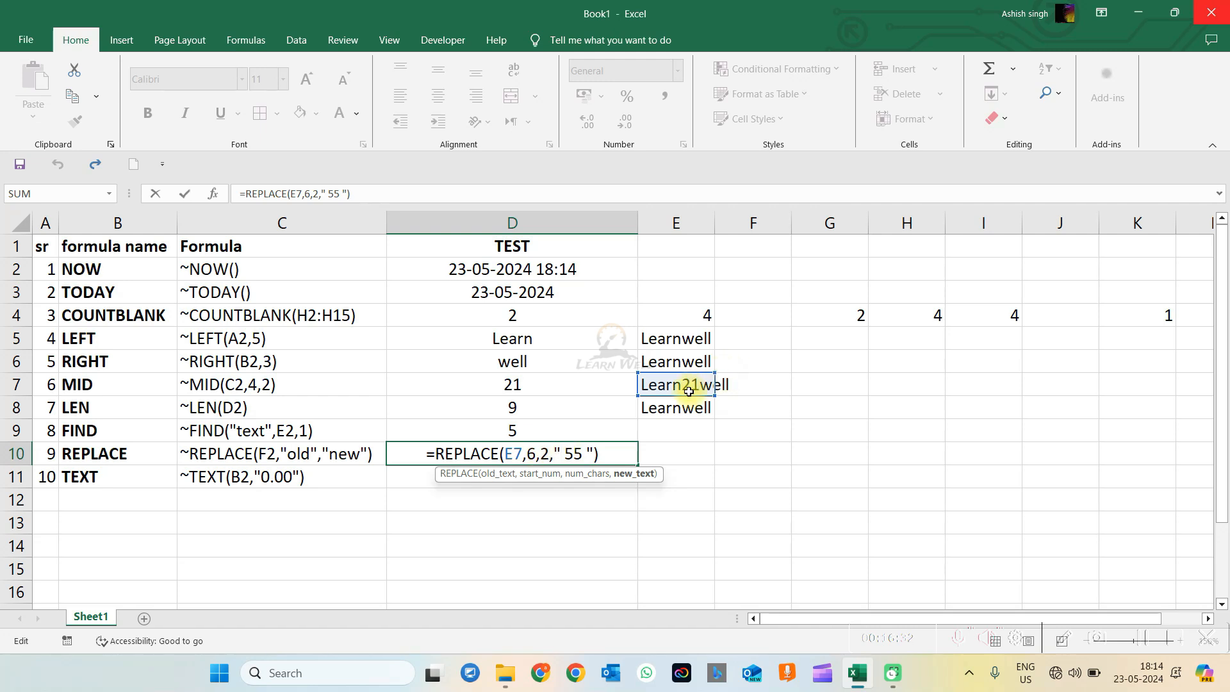
pyautogui.click(621, 448)
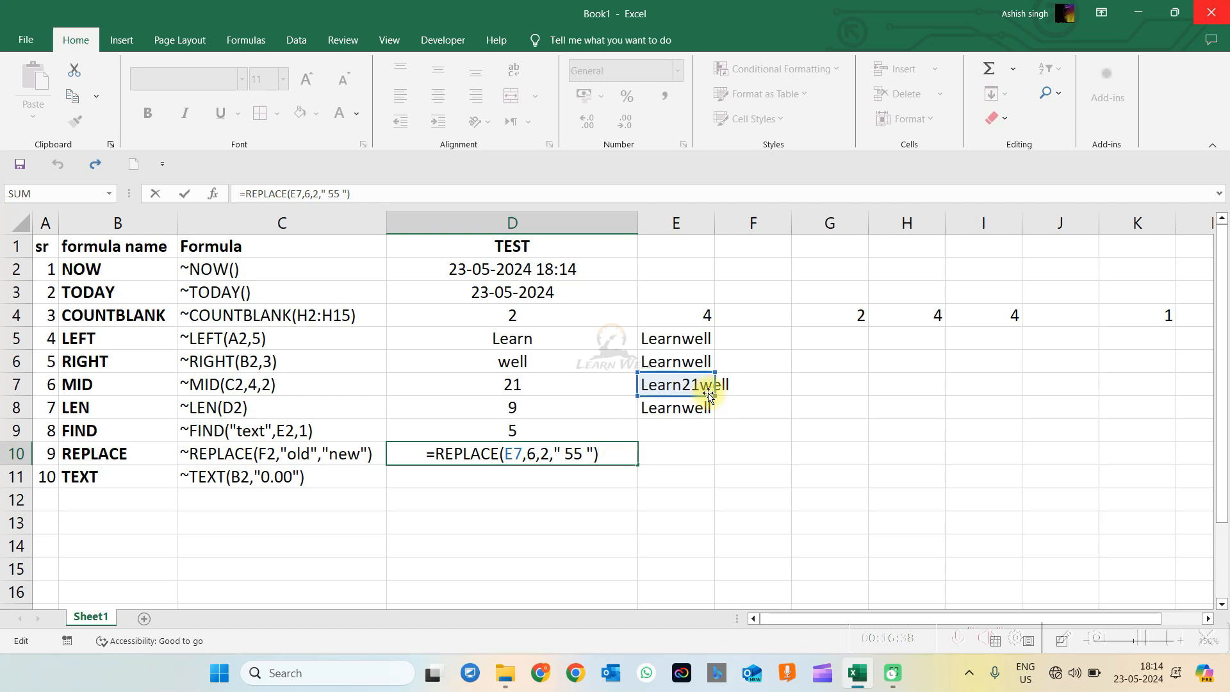
pyautogui.press('Return')
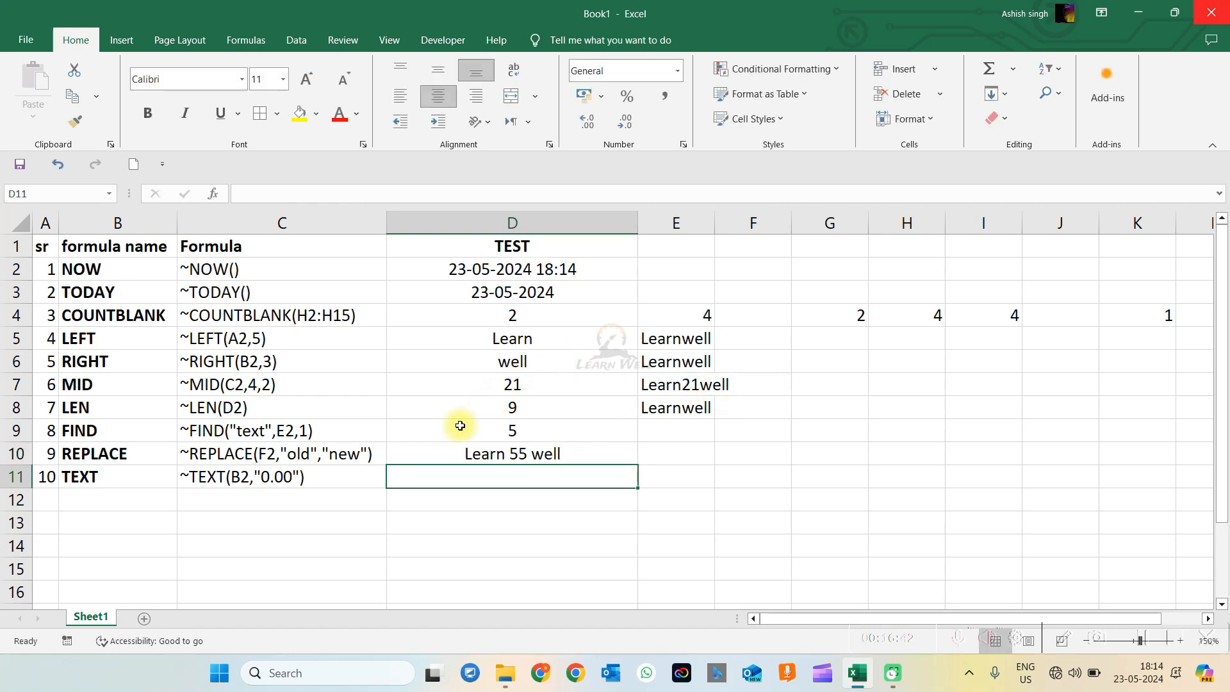
pyautogui.click(324, 454)
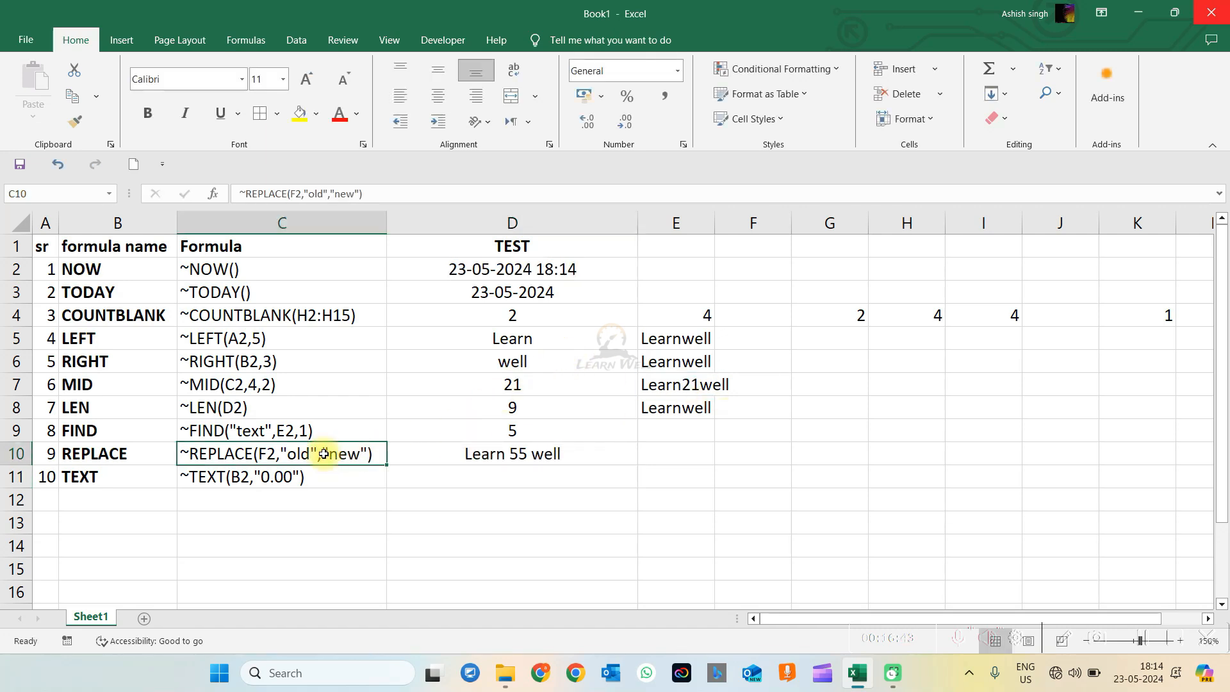
# Step: Enter the sample number 45886 in E11, beside the TEST cell of the TEXT row
pyautogui.click(457, 468)
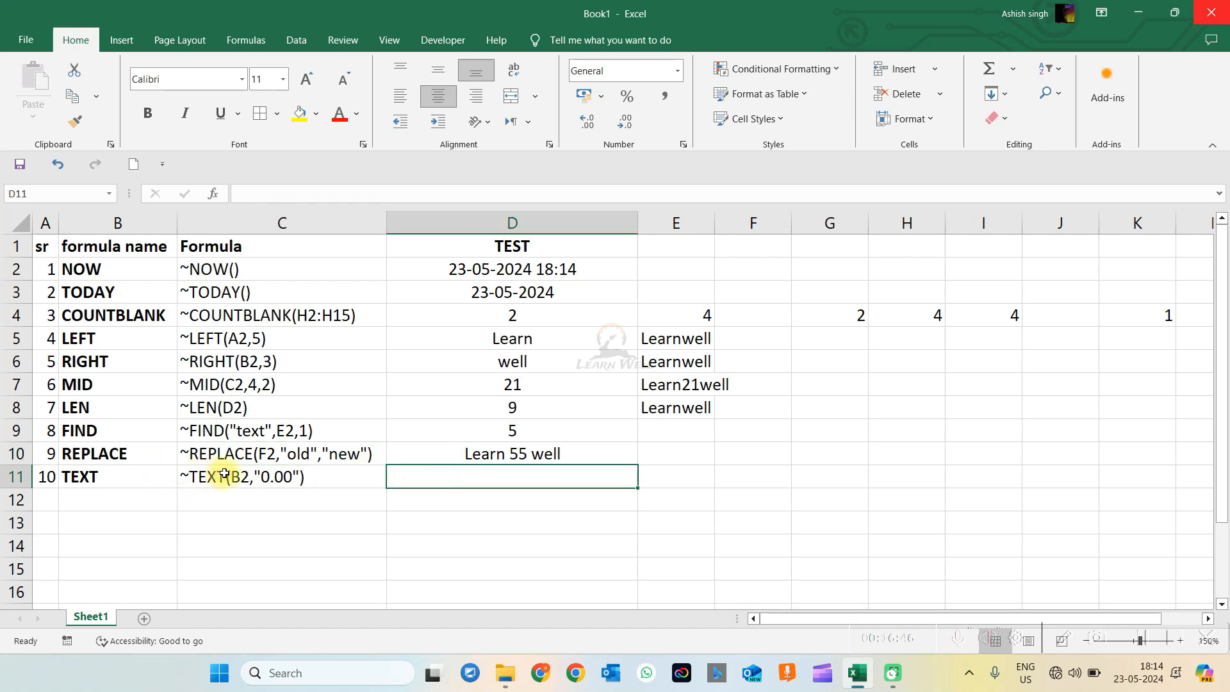
pyautogui.click(677, 467)
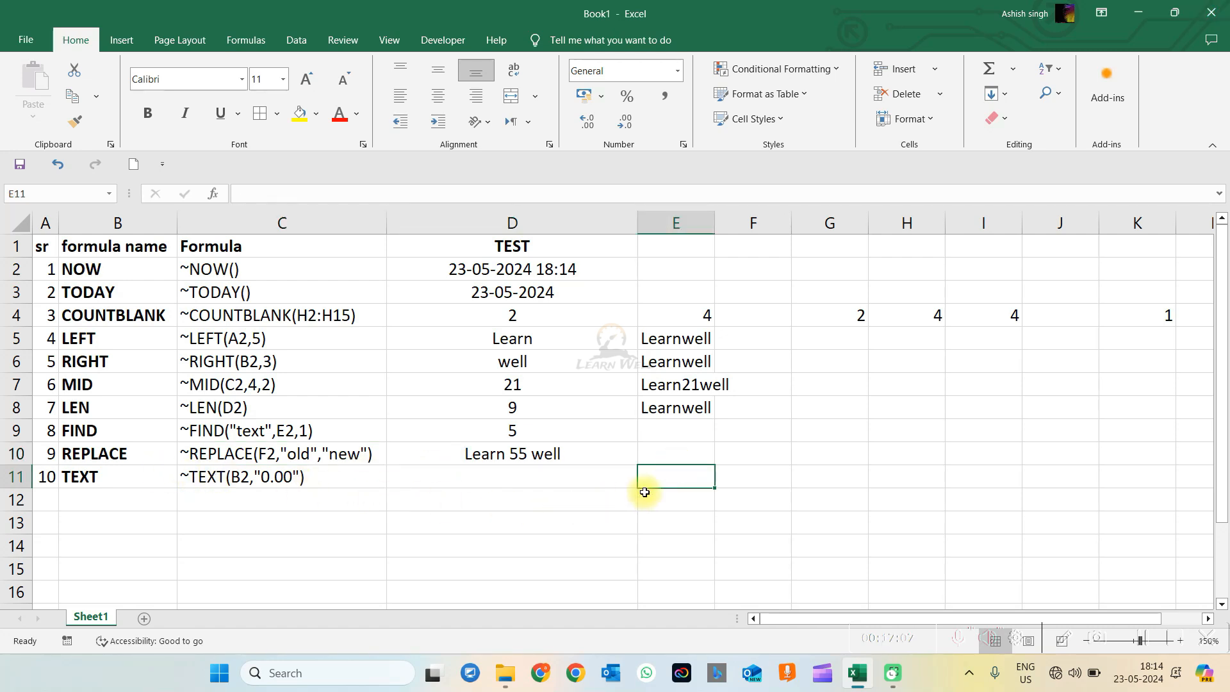
pyautogui.write('45886')
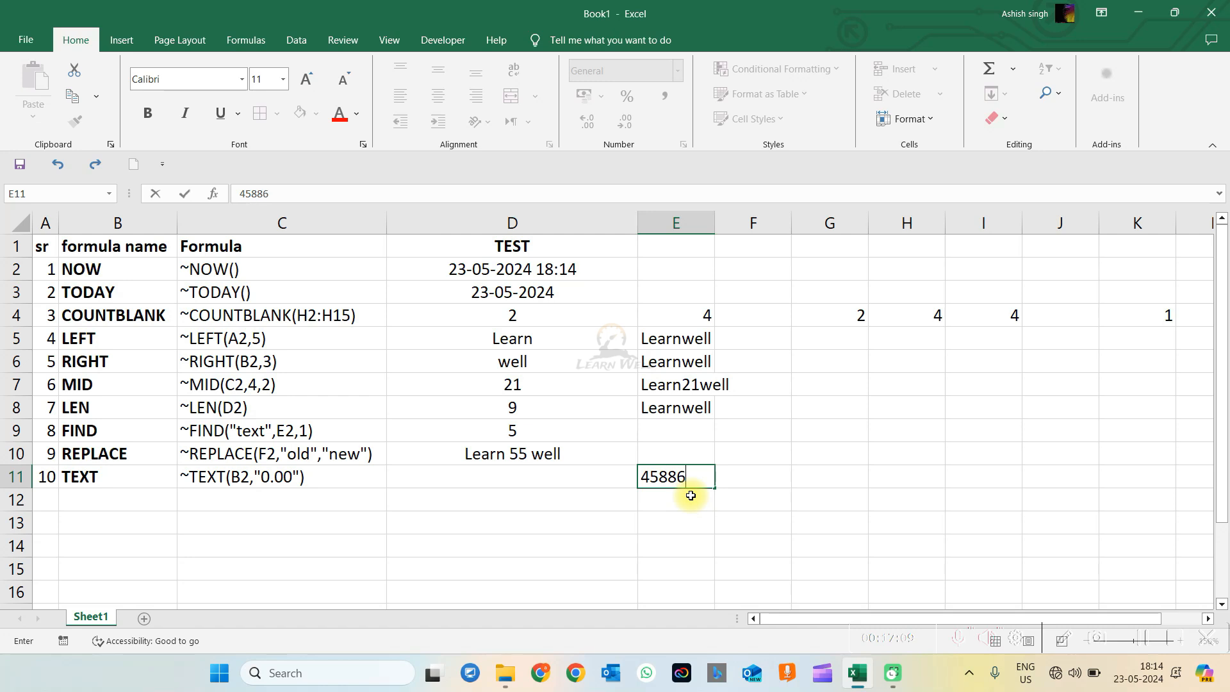
pyautogui.press('Return')
pyautogui.click(704, 475)
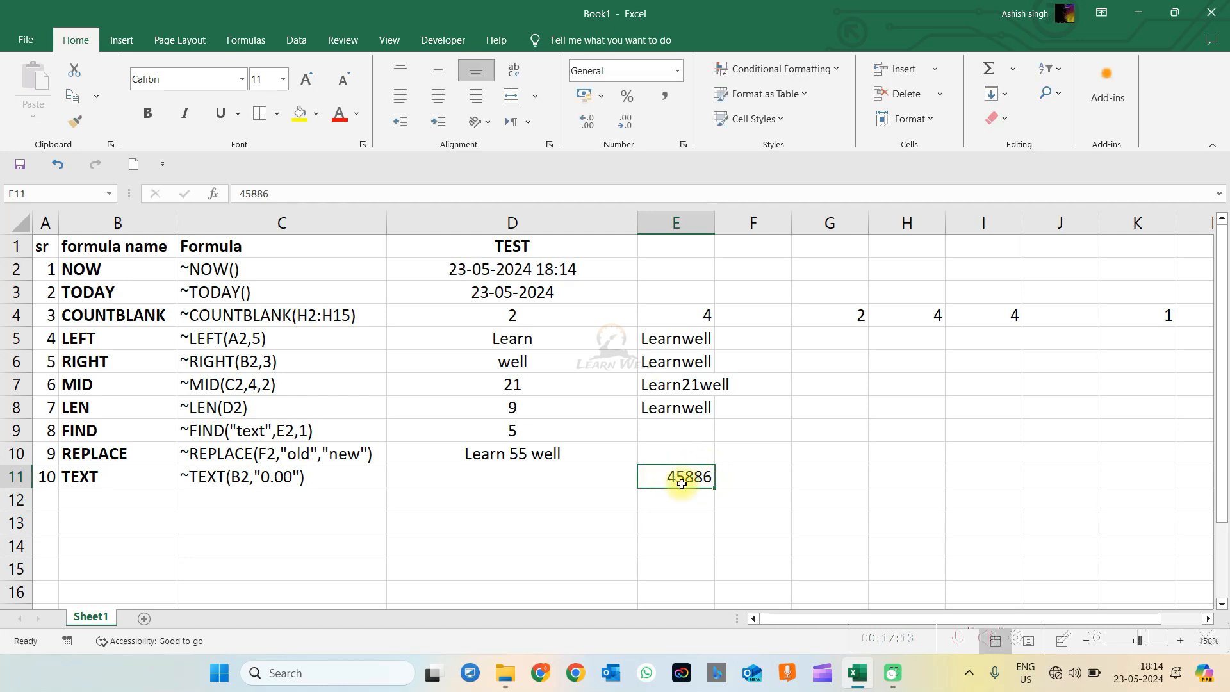
# Step: Begin a TEXT formula in D11 with E11, the sample number, as the value
pyautogui.click(288, 474)
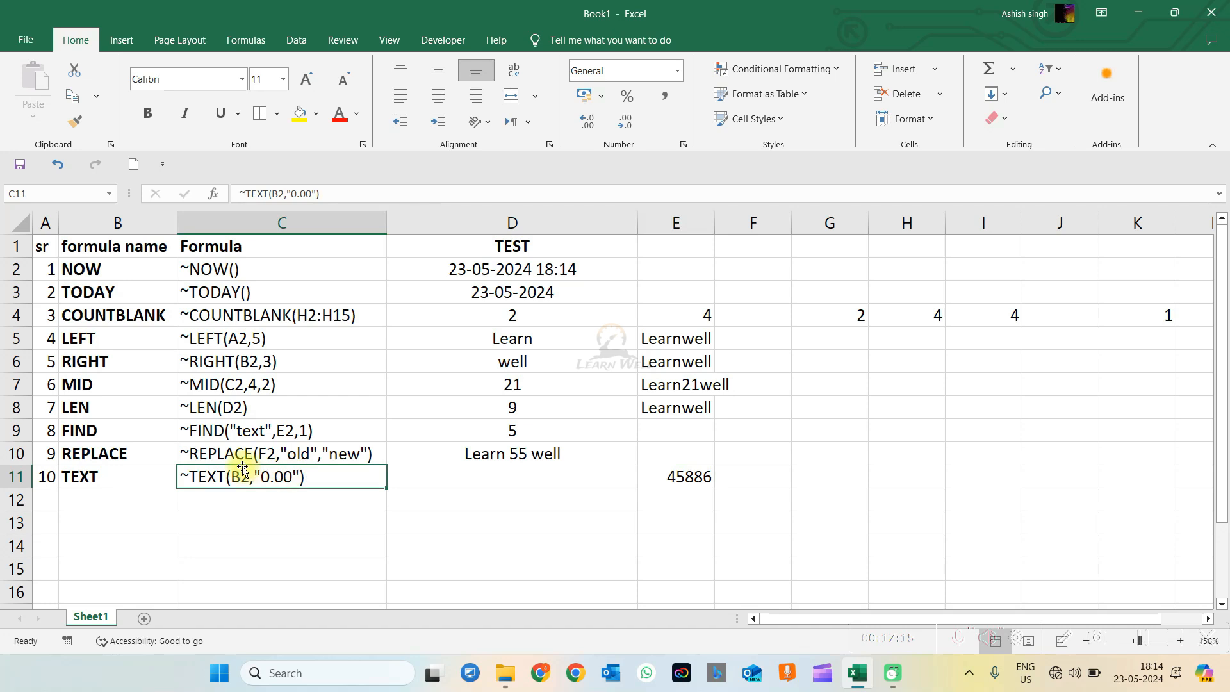
pyautogui.click(498, 475)
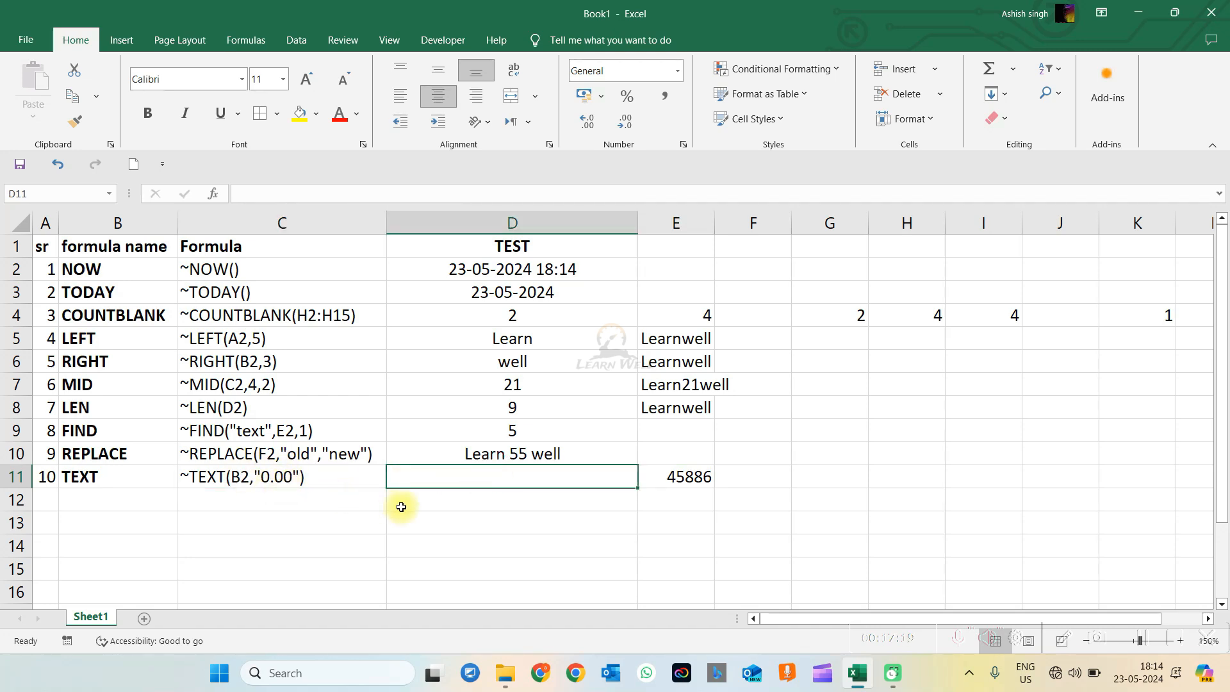
pyautogui.write('=')
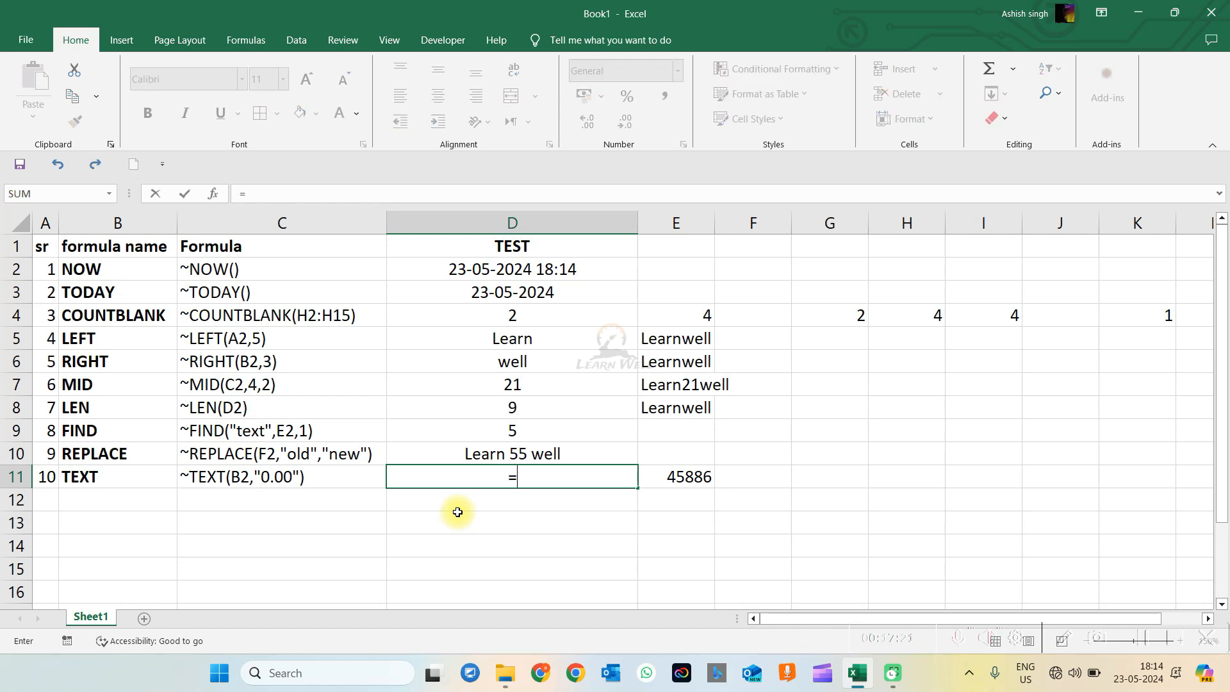
pyautogui.write('tex')
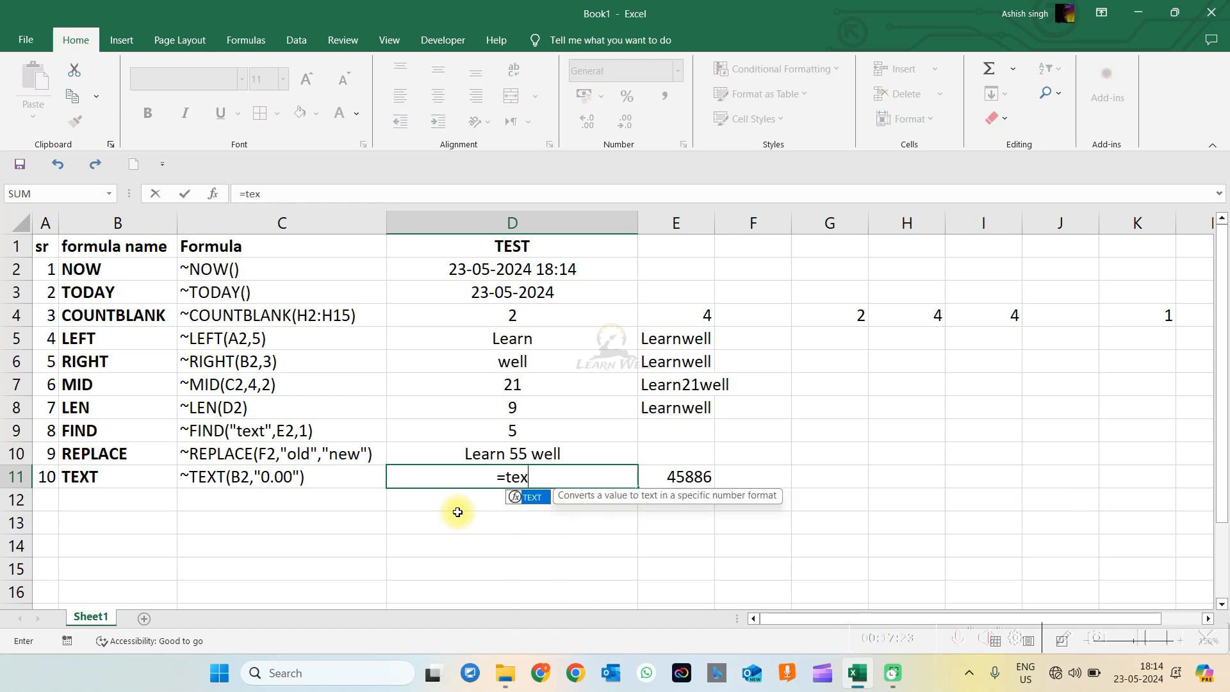
pyautogui.press('Tab')
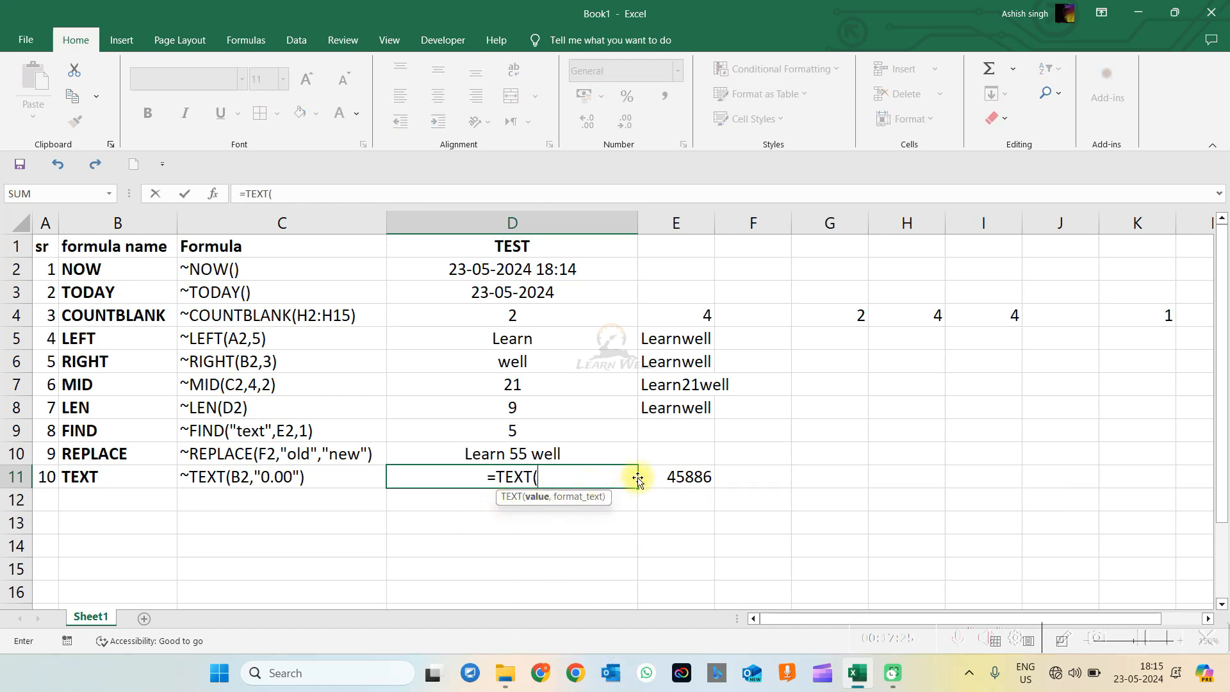
pyautogui.click(682, 472)
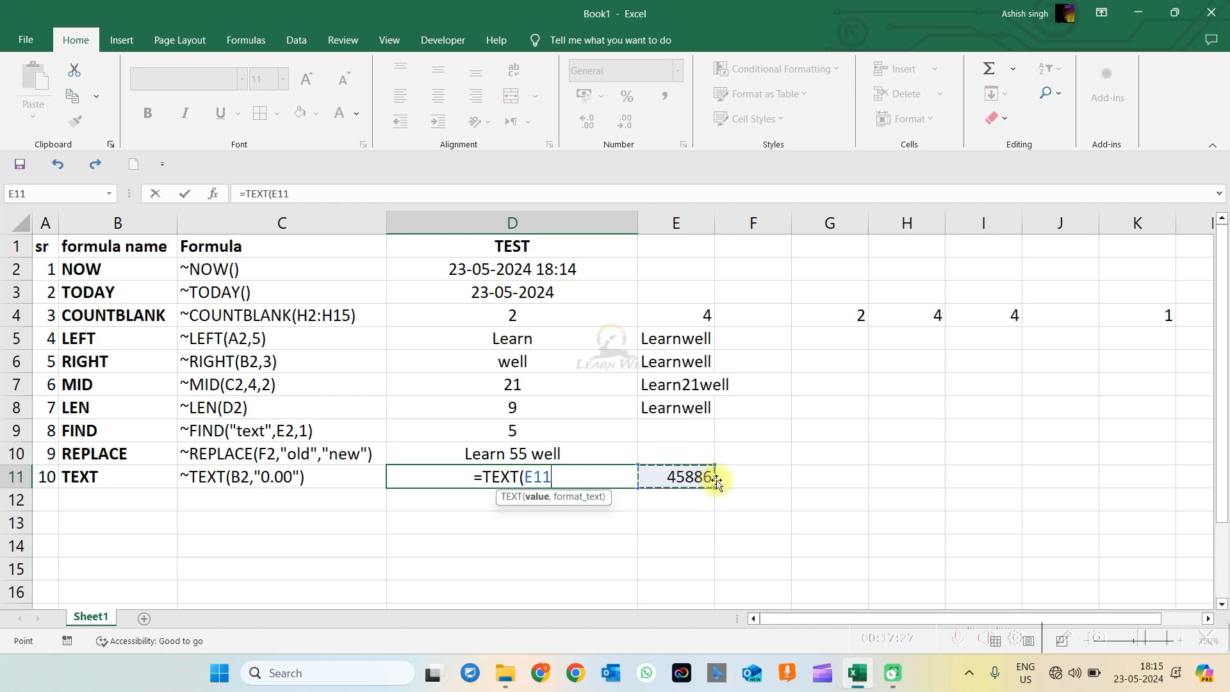
# Step: Complete the TEXT formula in D11 with the format "0.00" and compare its result with the number in E11
pyautogui.write(',')
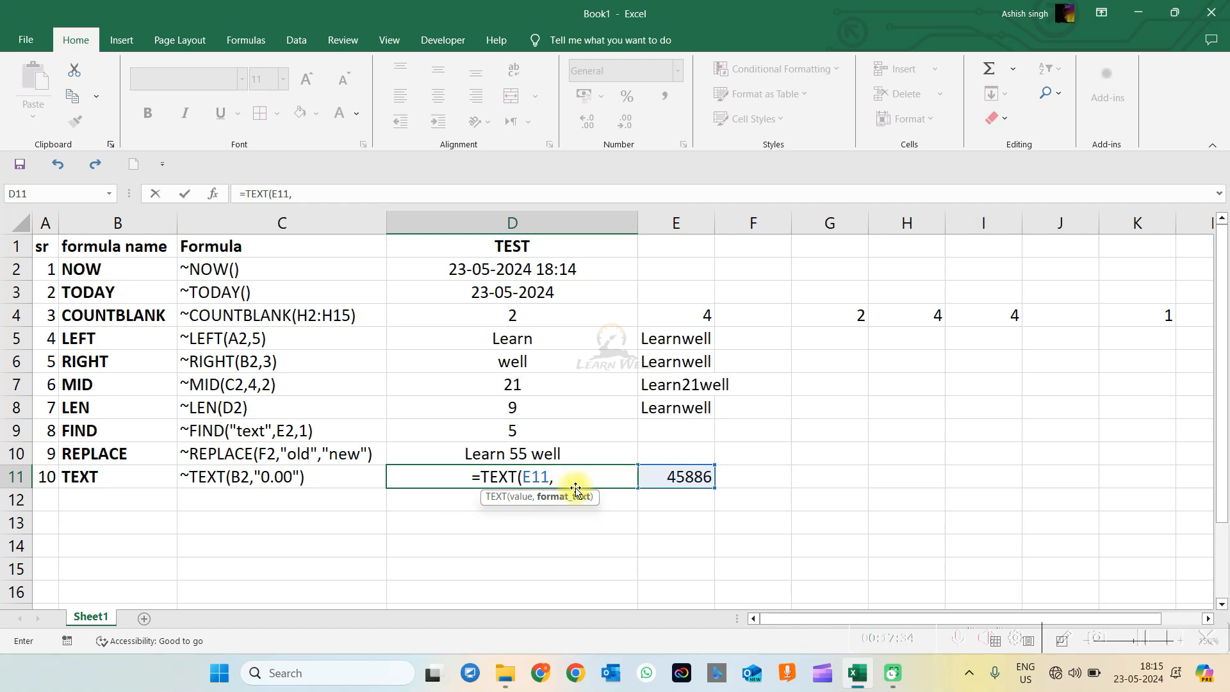
pyautogui.write('"')
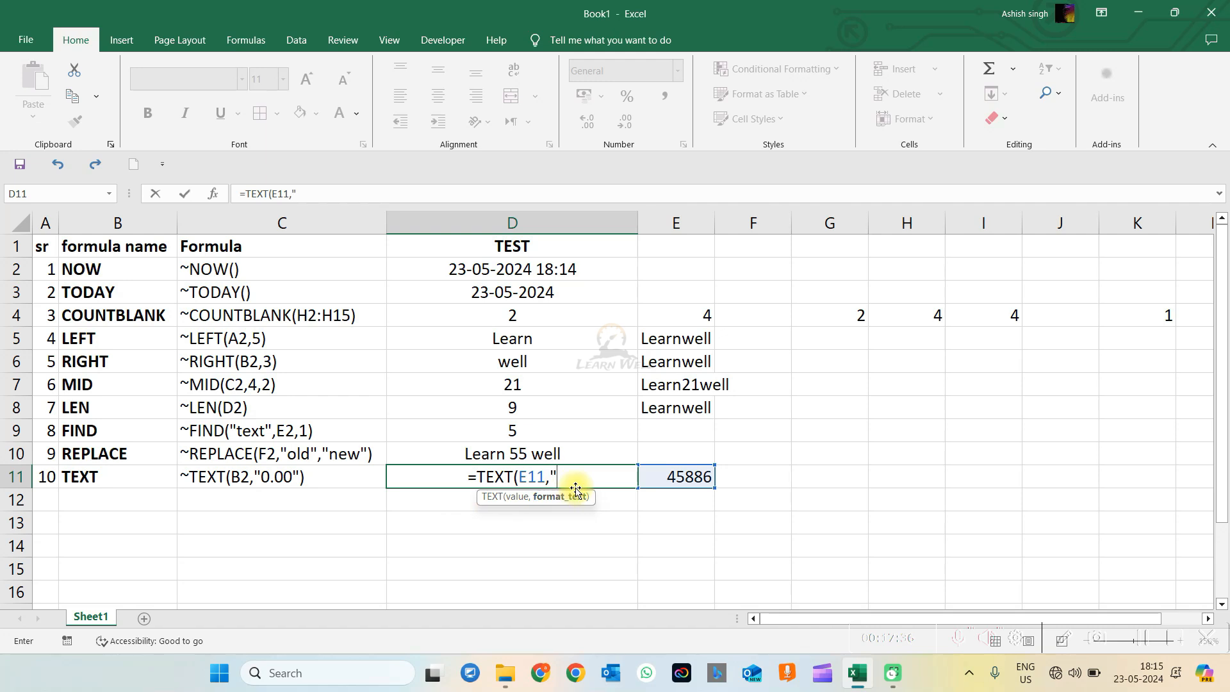
pyautogui.write('0.00')
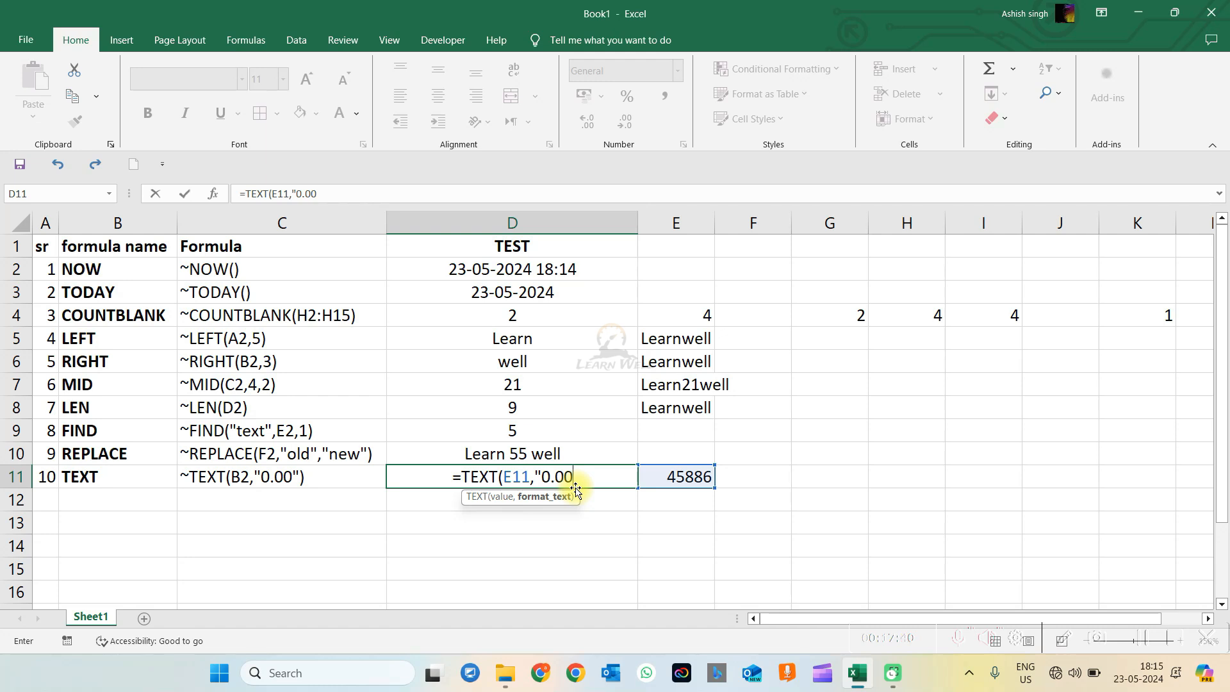
pyautogui.write('"')
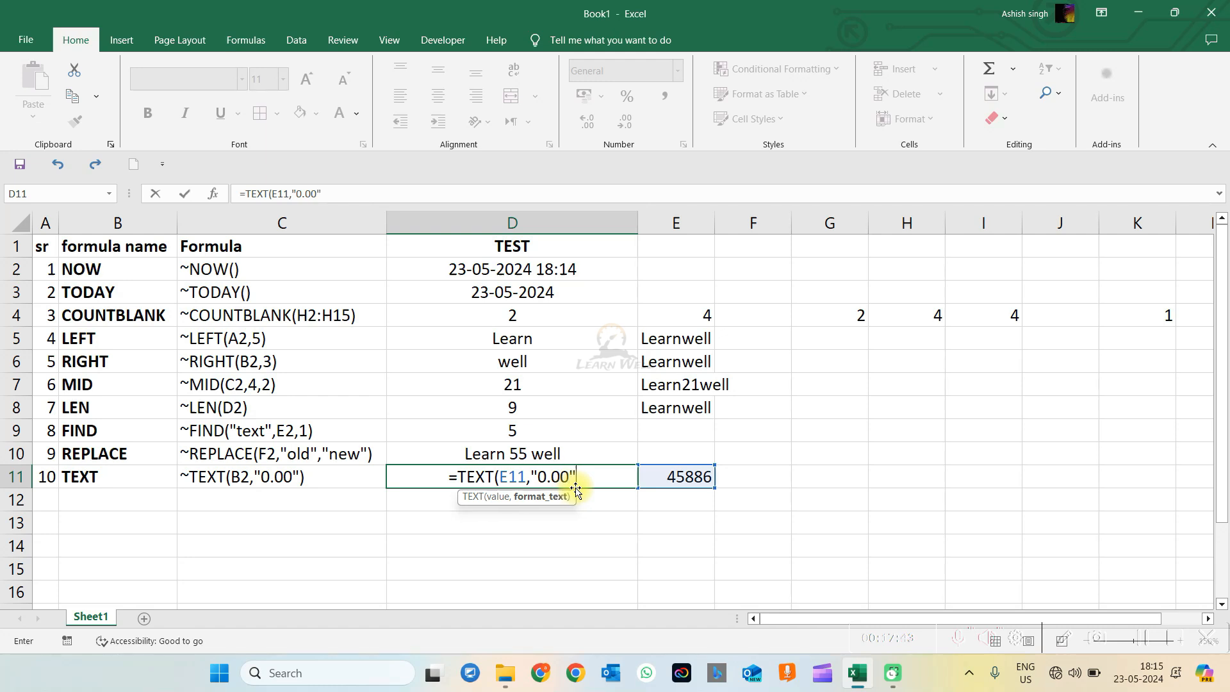
pyautogui.press('Return')
pyautogui.click(548, 474)
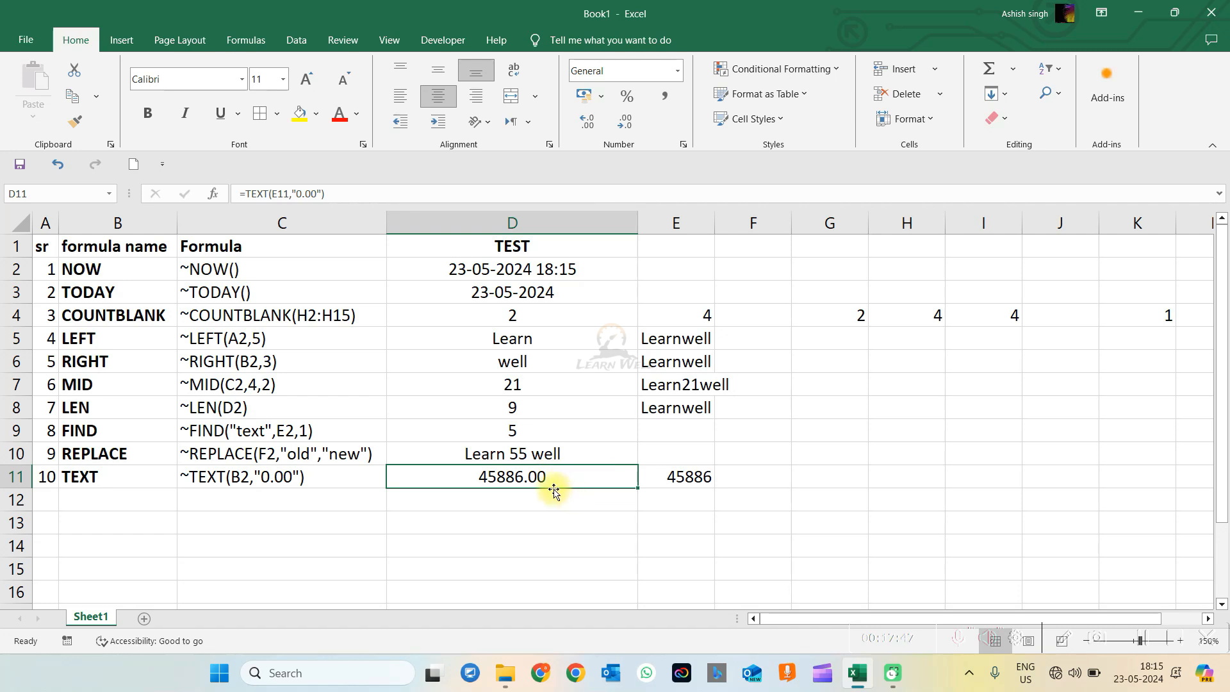
pyautogui.click(688, 476)
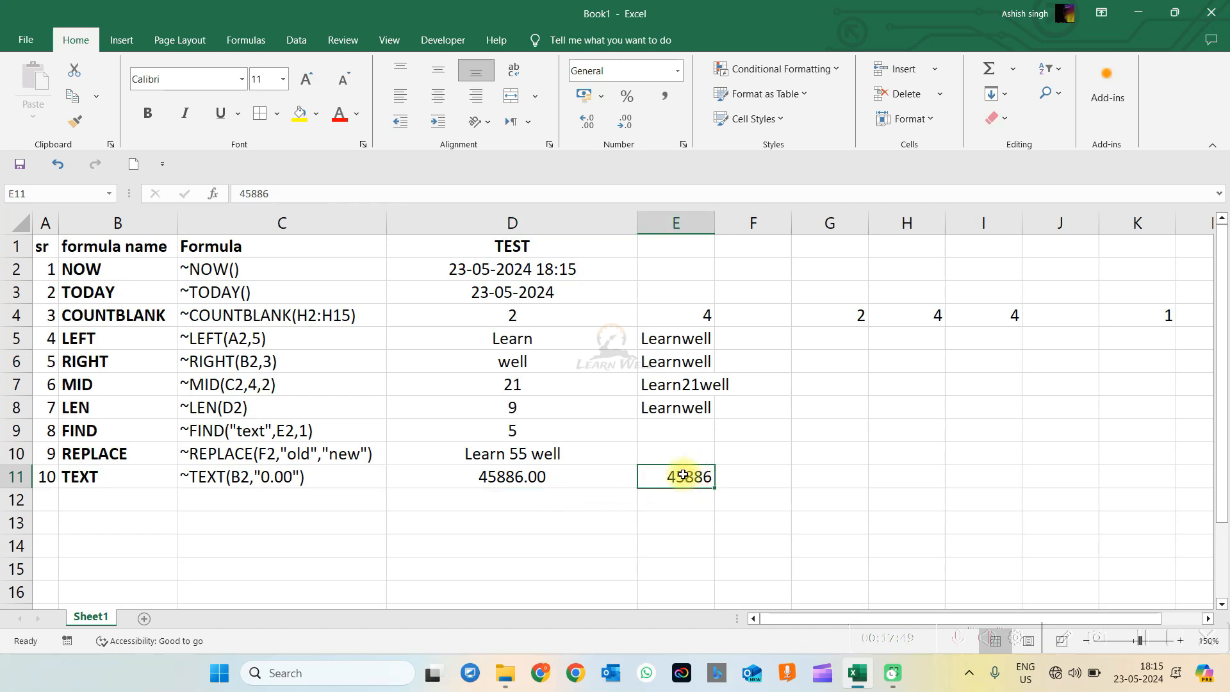
pyautogui.click(589, 477)
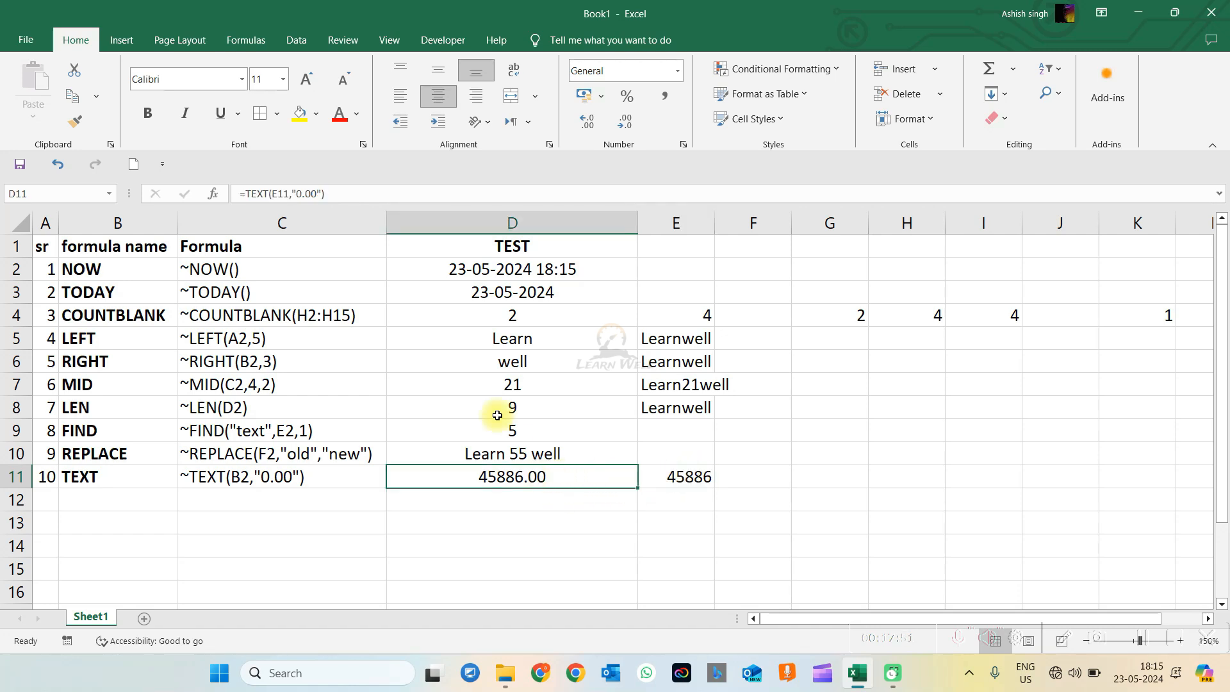
# Step: Change the format in D11's TEXT formula to "dd/mm/yyyy", giving =TEXT(E11,"dd/mm/yyyy"), and review it against E11
pyautogui.doubleClick(544, 477)
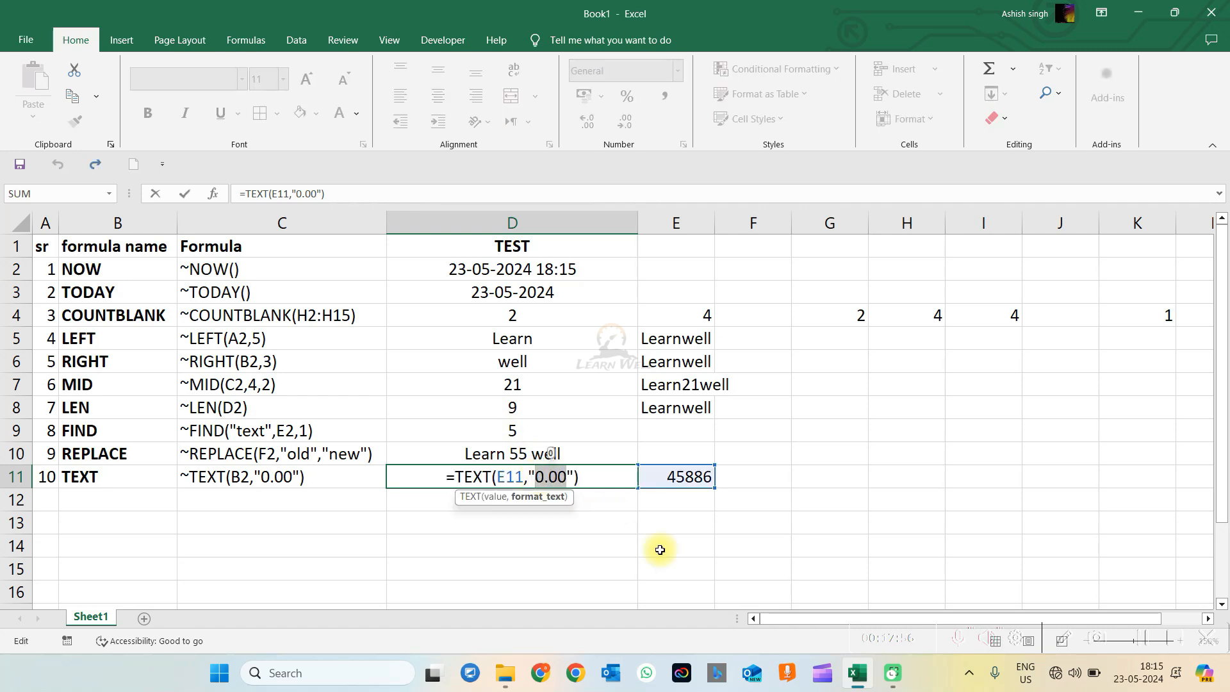
pyautogui.moveTo(558, 480); pyautogui.dragTo(570, 482)
pyautogui.write('dd')
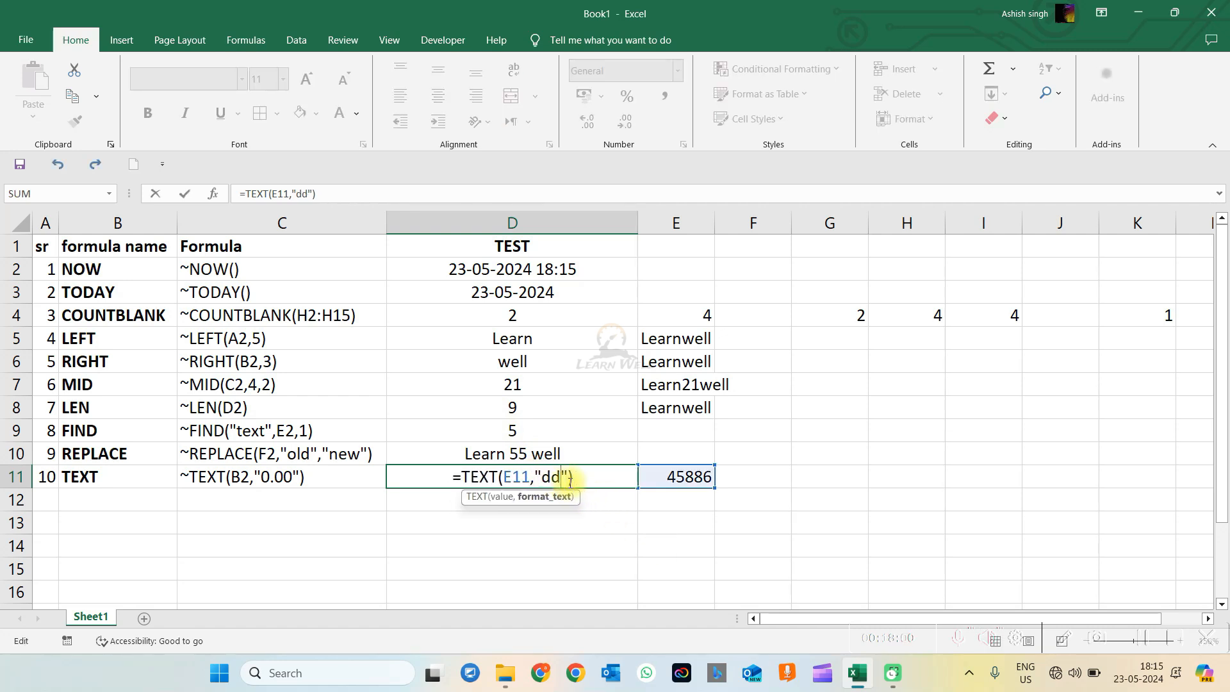
pyautogui.write('/mm')
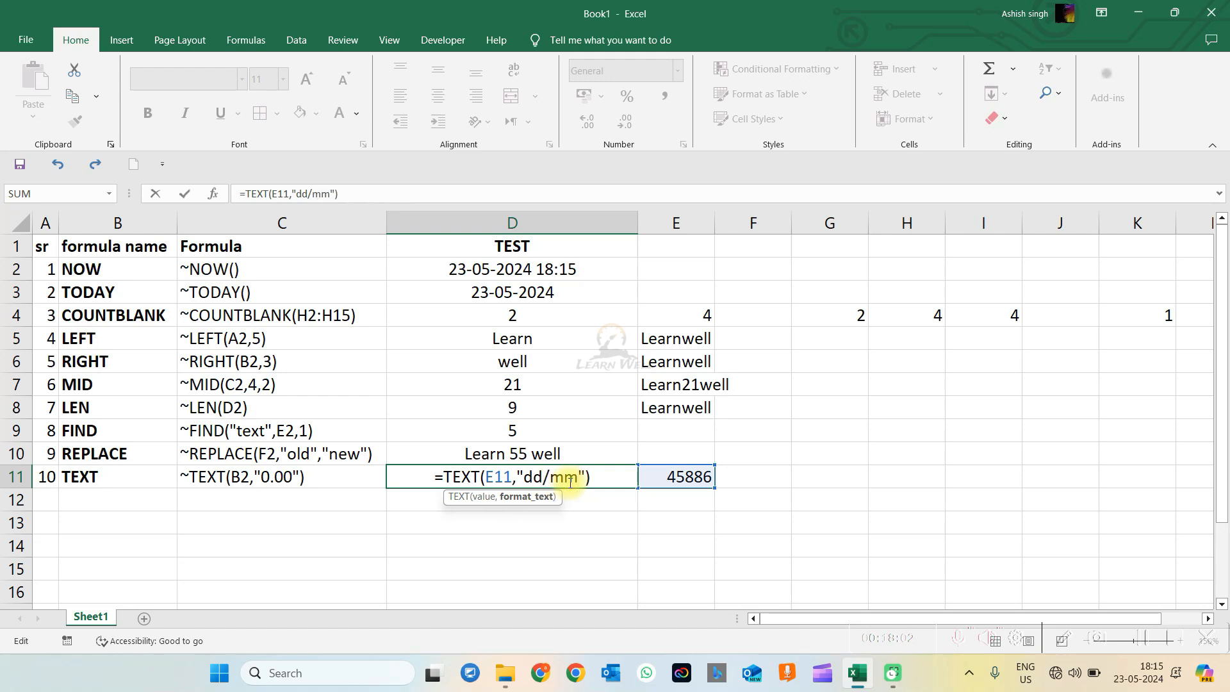
pyautogui.write('/yyyy')
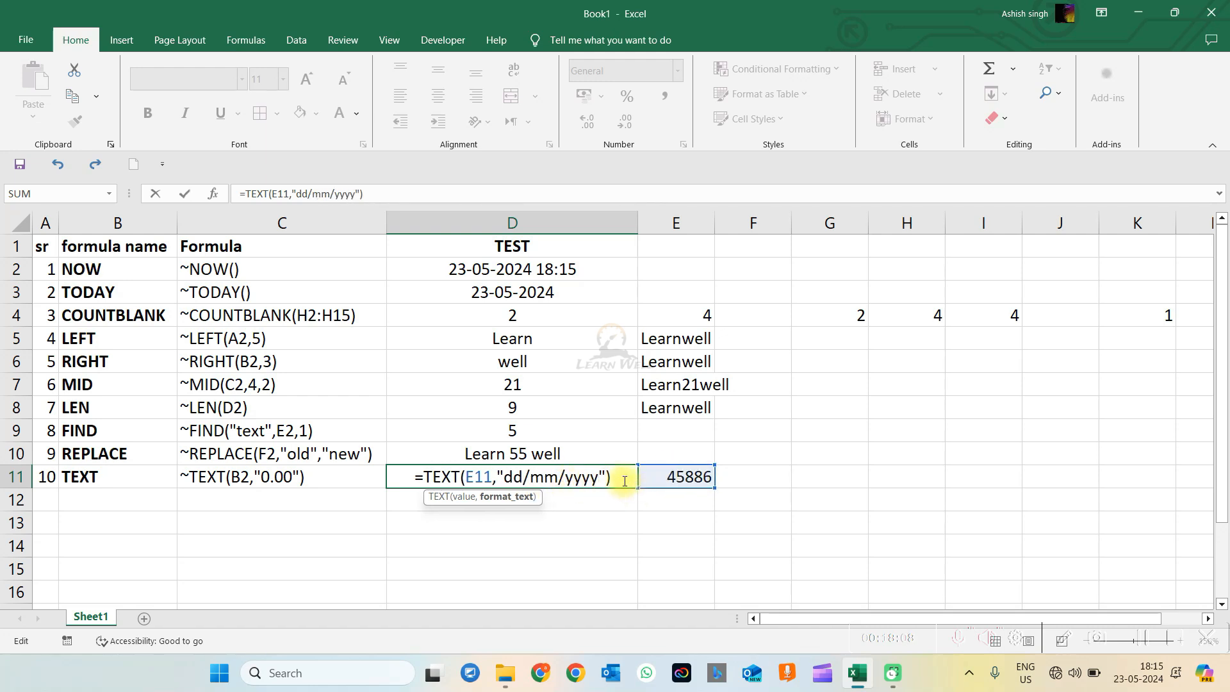
pyautogui.press('Return')
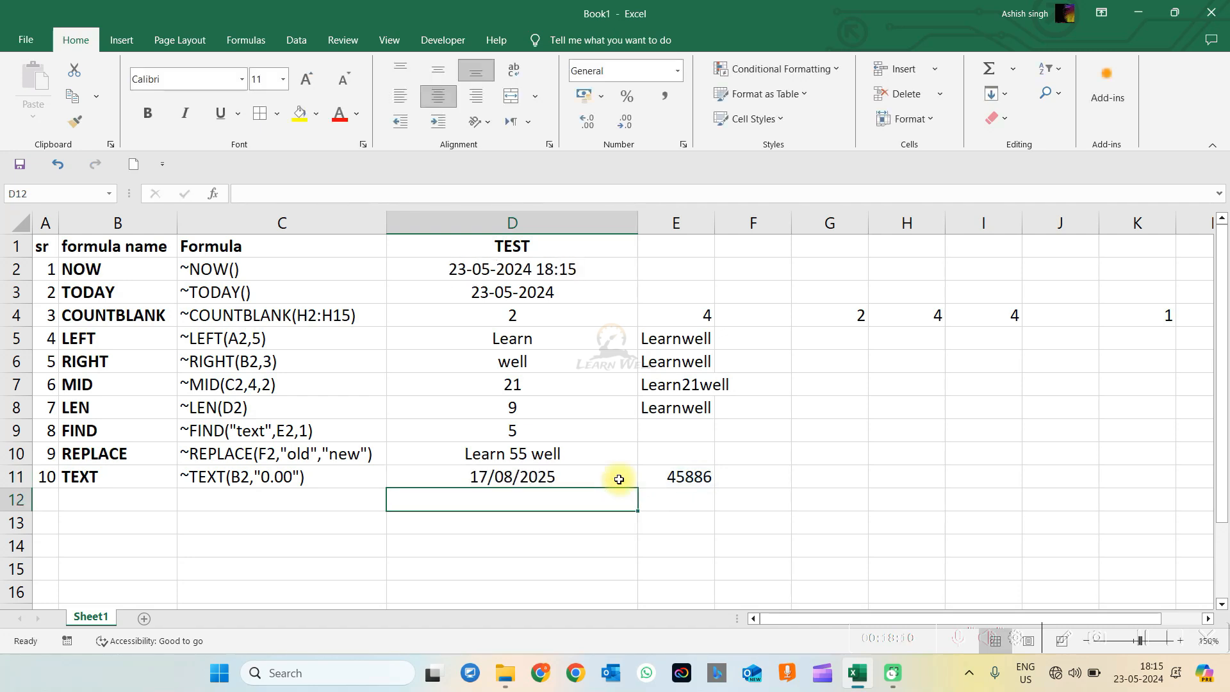
pyautogui.click(552, 475)
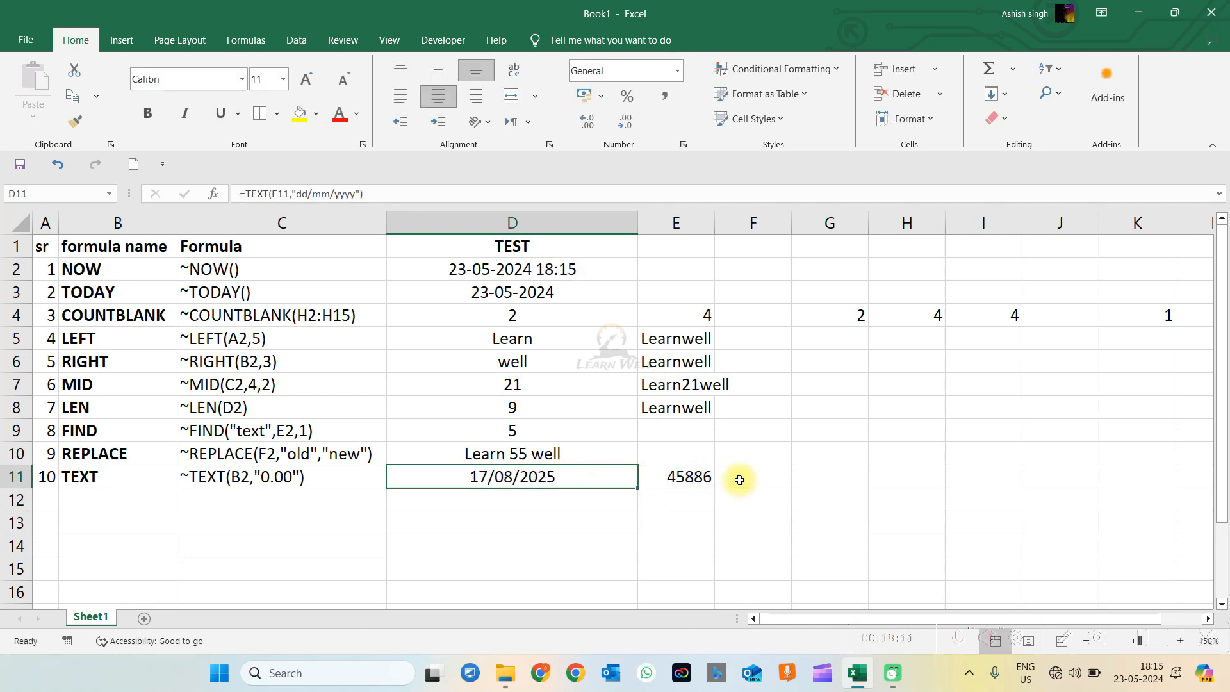
pyautogui.doubleClick(579, 479)
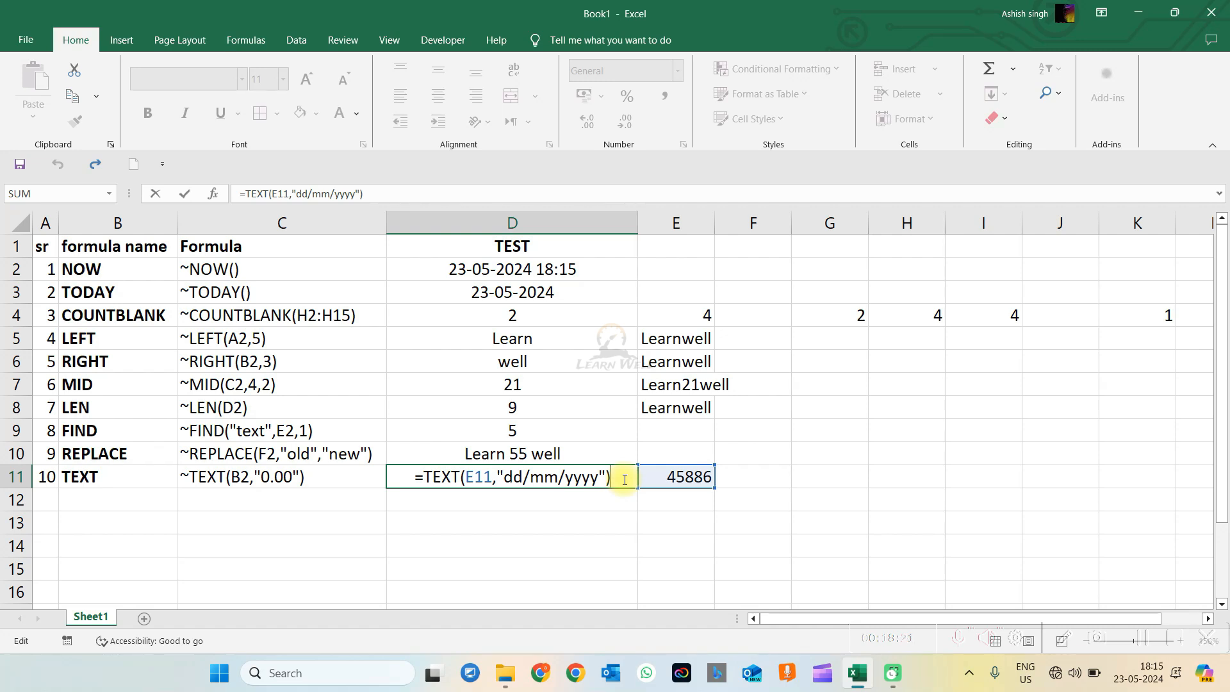
pyautogui.press('Return')
pyautogui.click(671, 478)
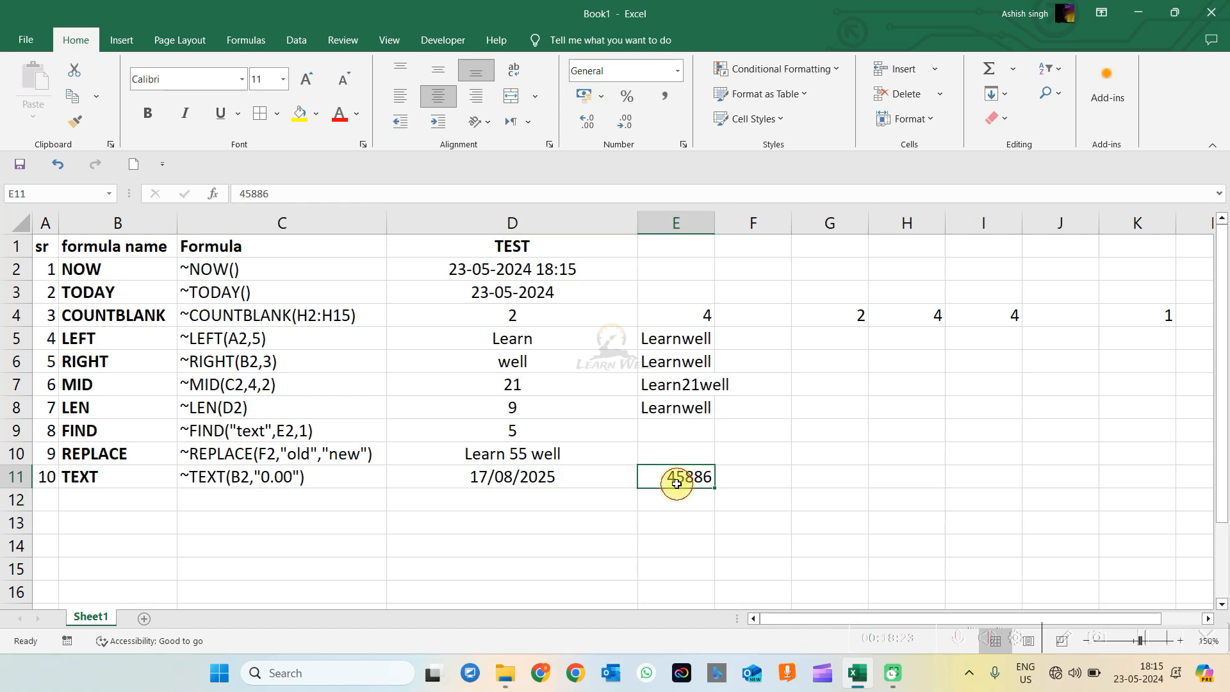
# Step: Swap day and month in D11's TEXT format to "mm/dd/yyyy", giving =TEXT(E11,"mm/dd/yyyy"), and check the cell
pyautogui.click(574, 474)
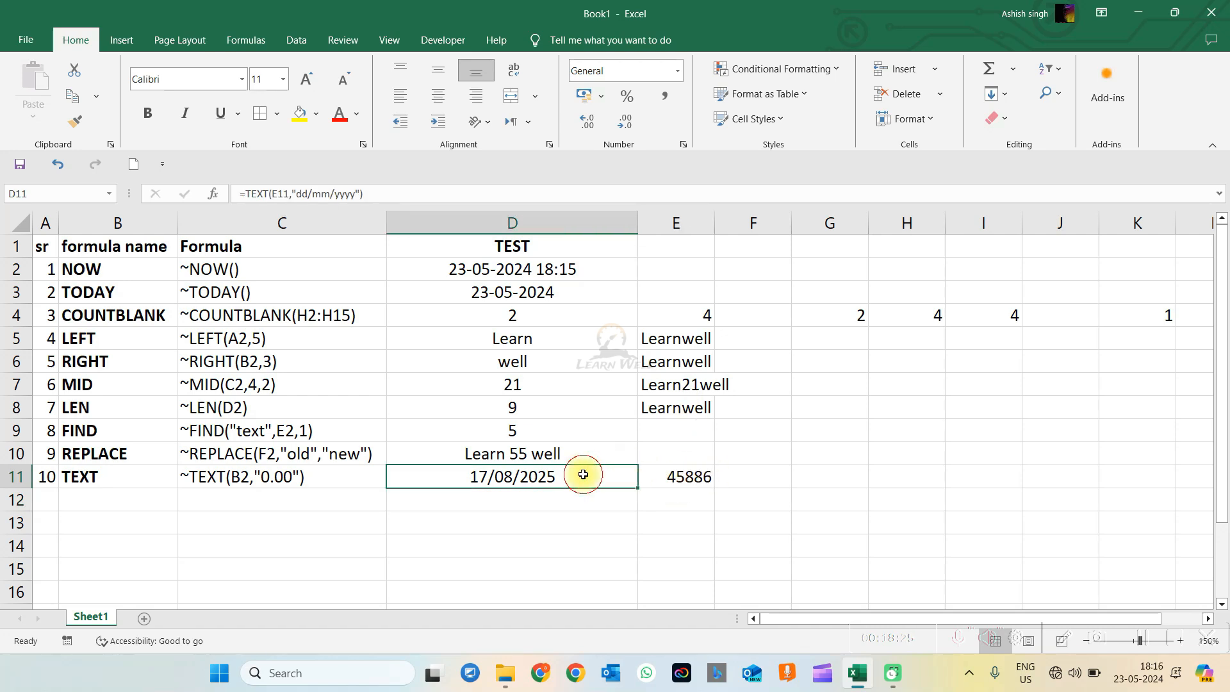
pyautogui.click(680, 472)
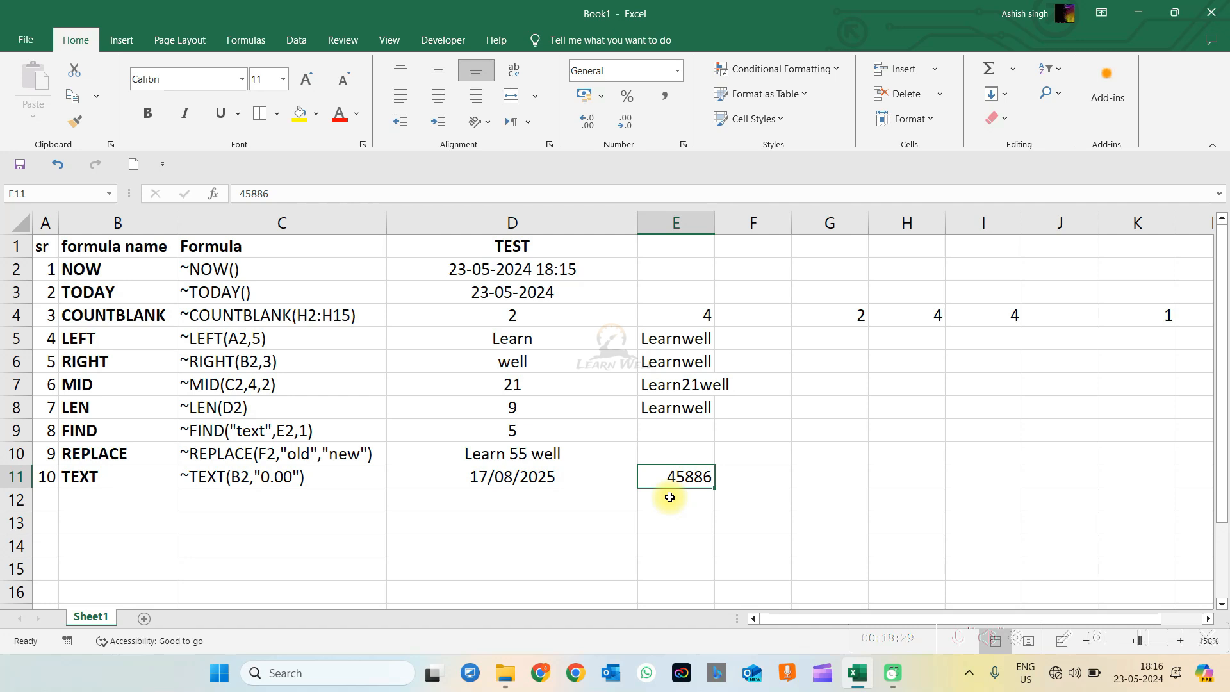
pyautogui.doubleClick(539, 477)
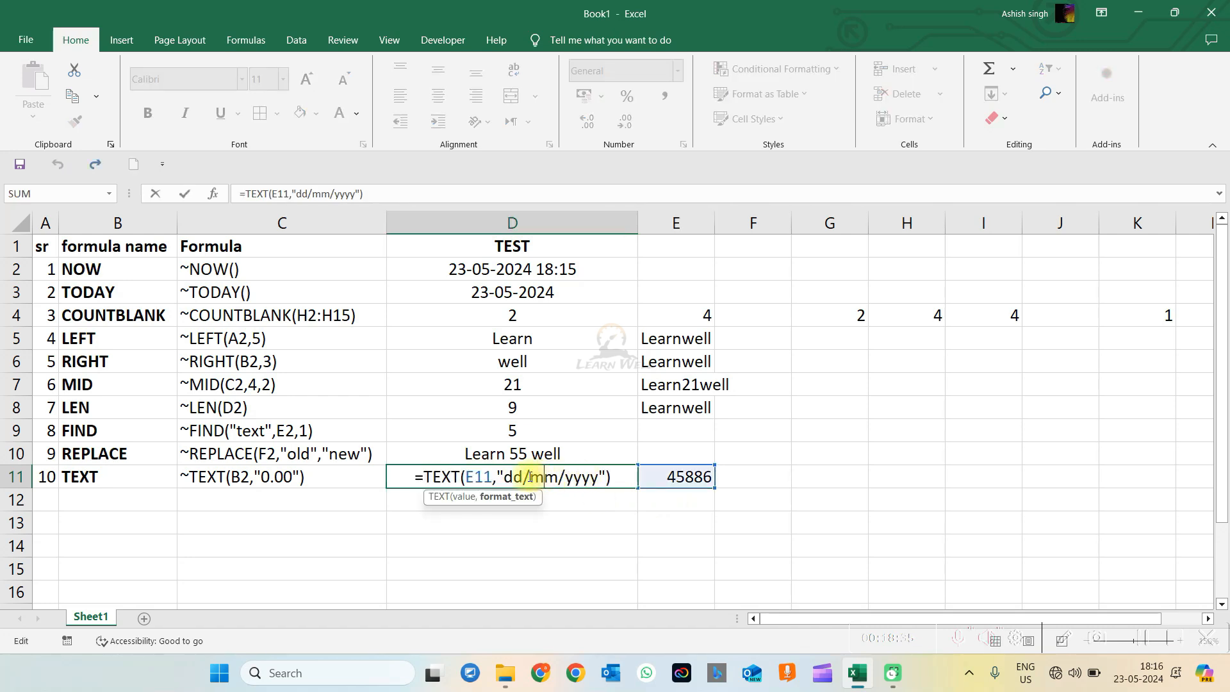
pyautogui.moveTo(522, 476); pyautogui.dragTo(505, 477)
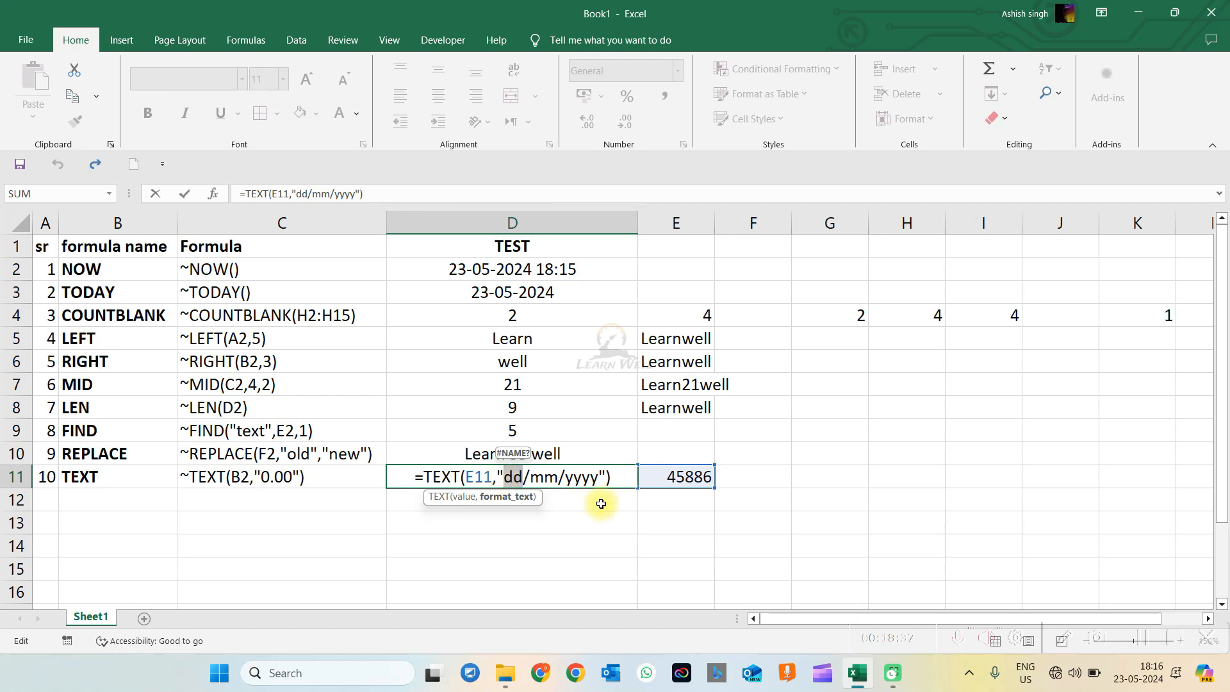
pyautogui.write('mm')
pyautogui.click(560, 479)
pyautogui.press('Return')
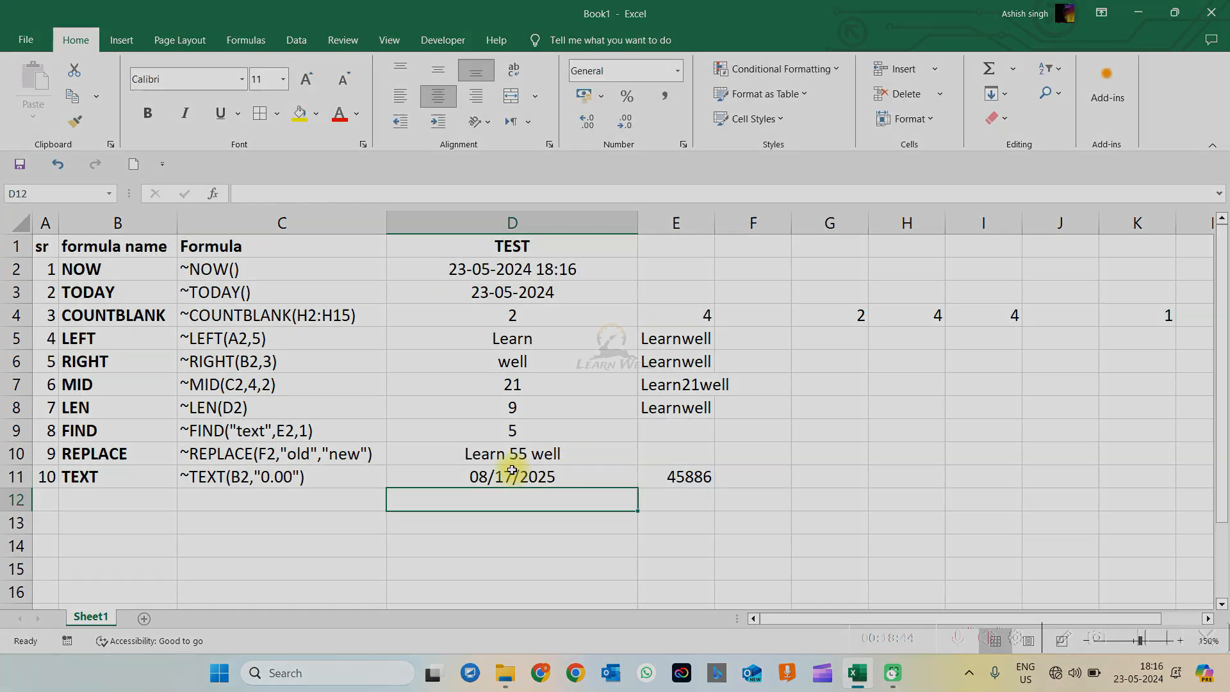
pyautogui.click(512, 470)
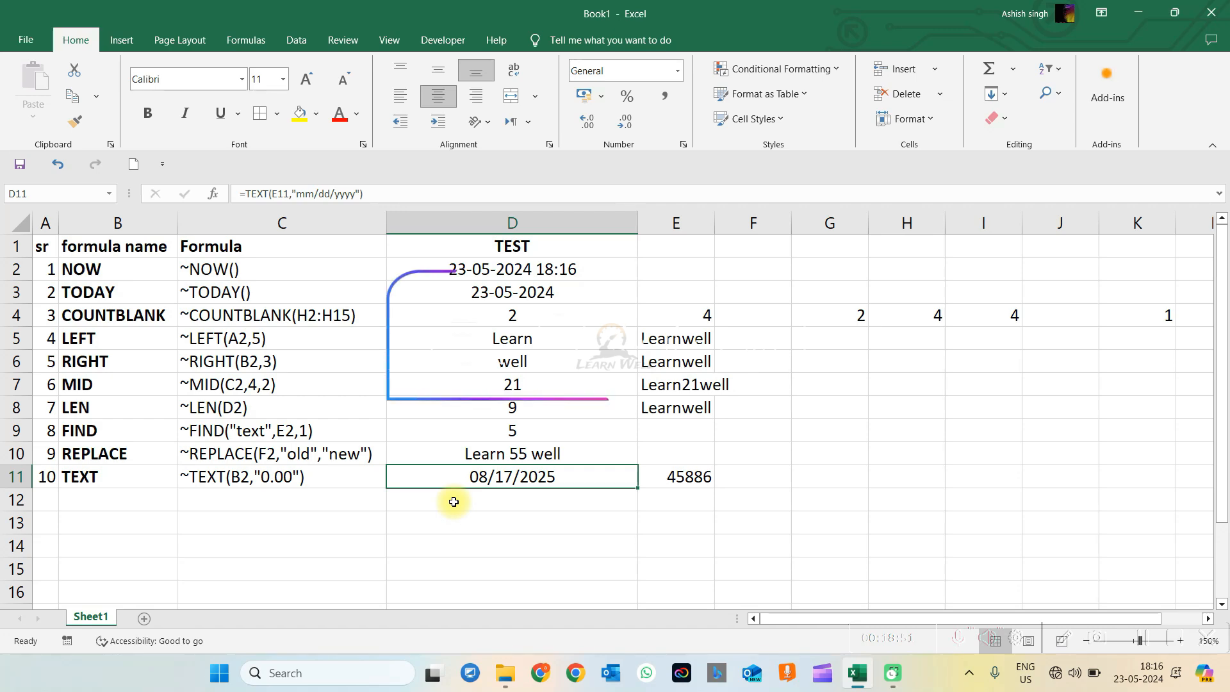